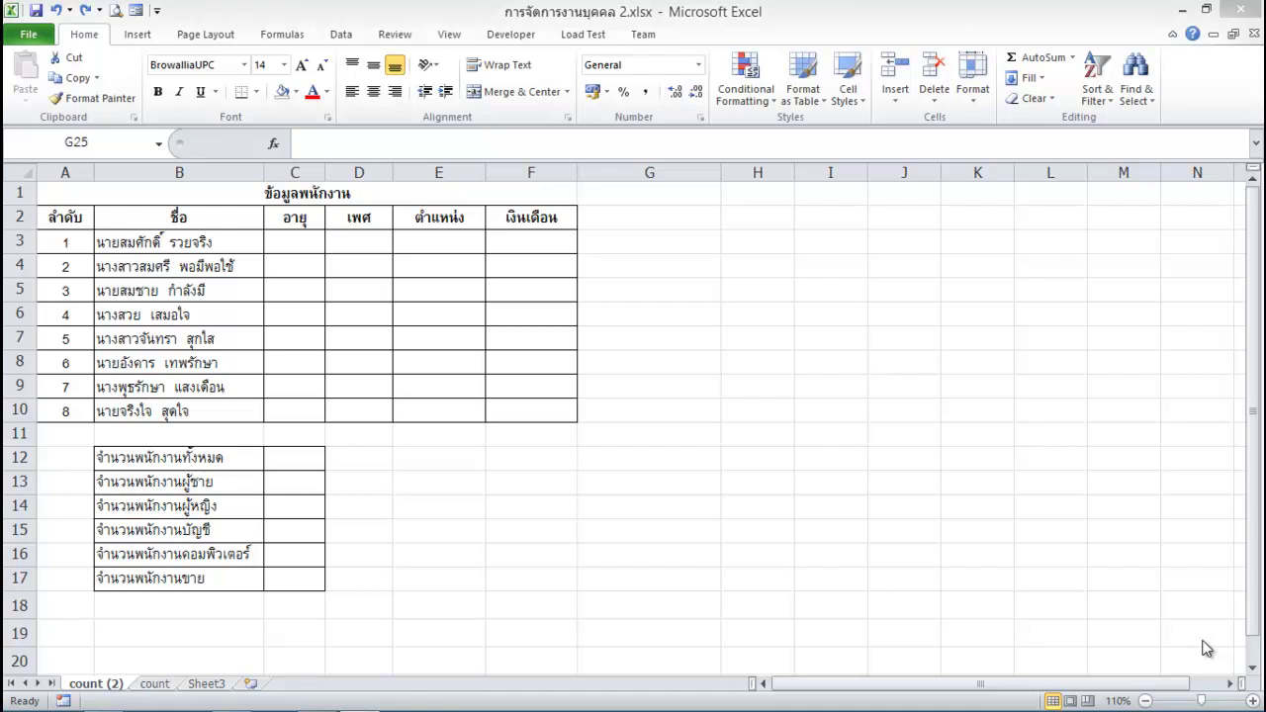
mouse_move(1085, 705)
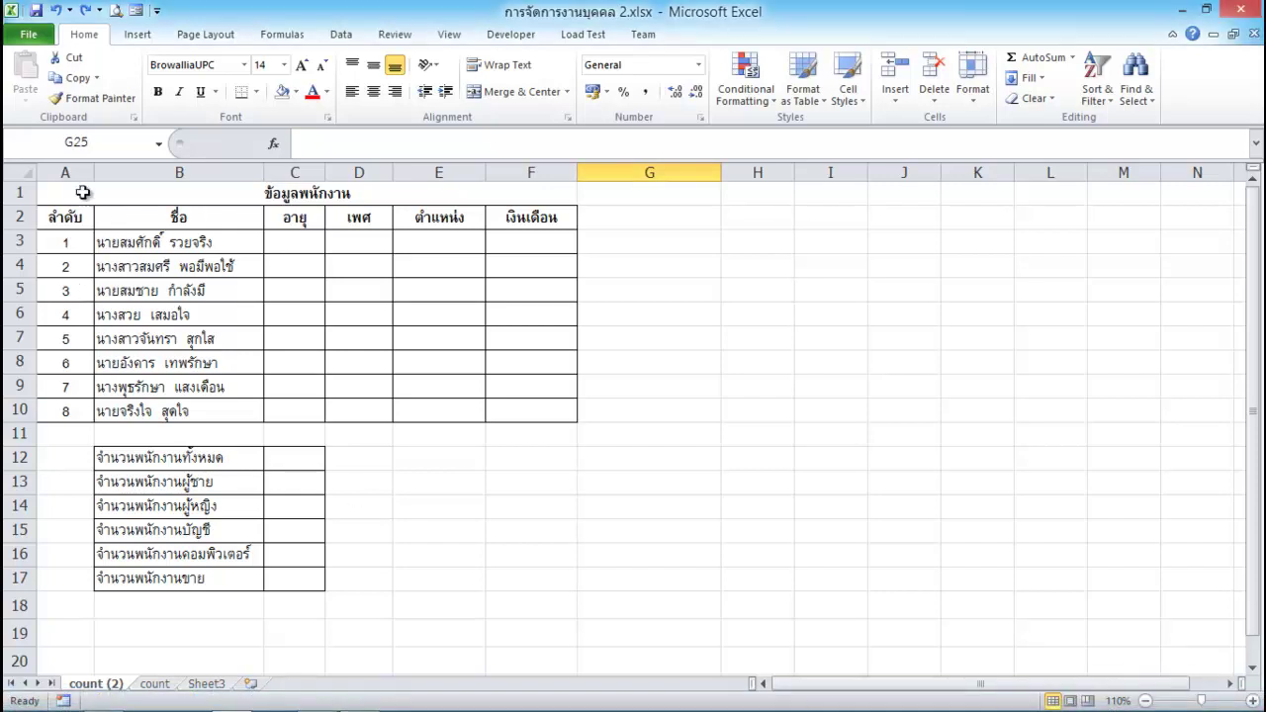
left_click_drag(83, 192, 275, 578)
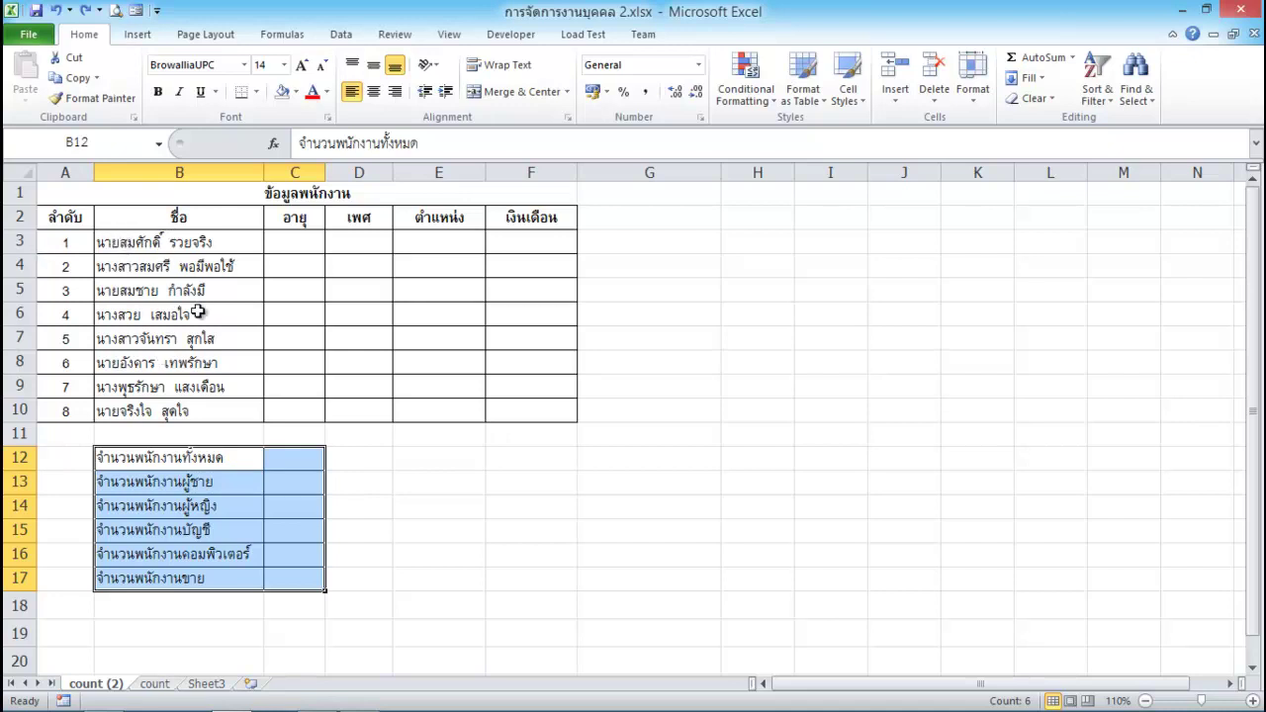
Start a data validation rule for the age cells C3:C10 that allows only whole numbers.
left_click_drag(299, 246, 289, 410)
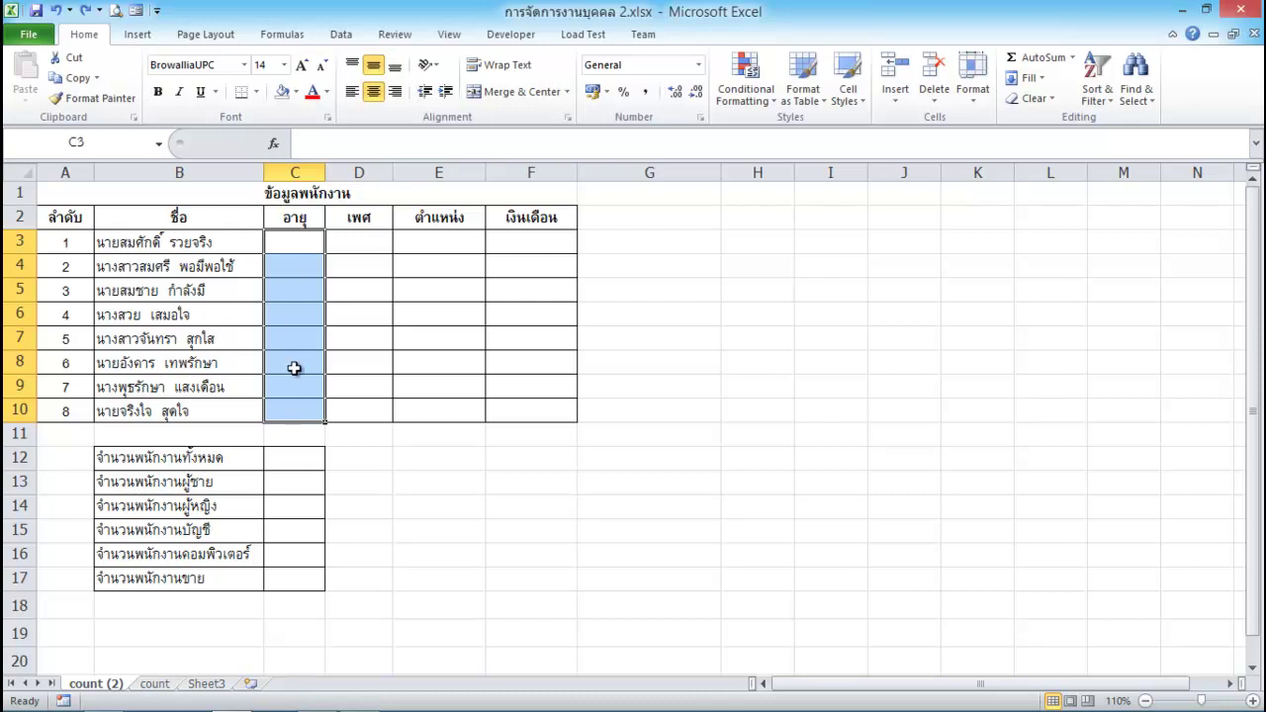
left_click(341, 36)
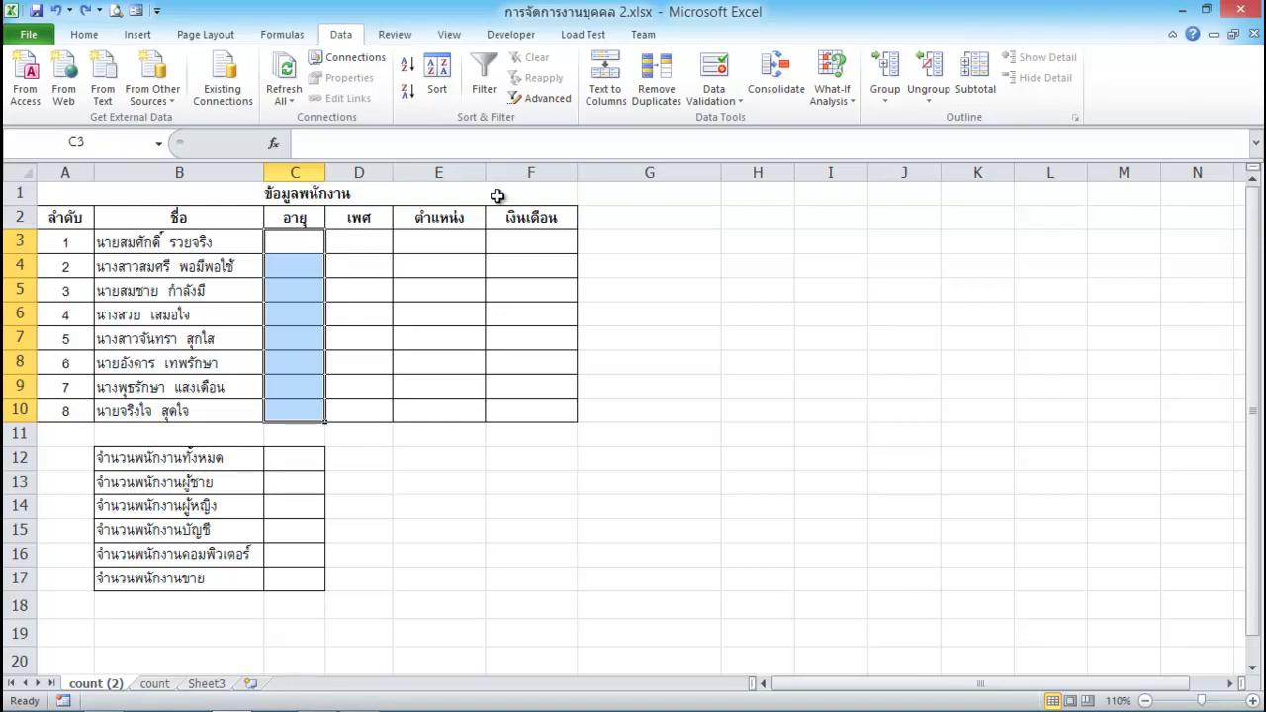
left_click(729, 107)
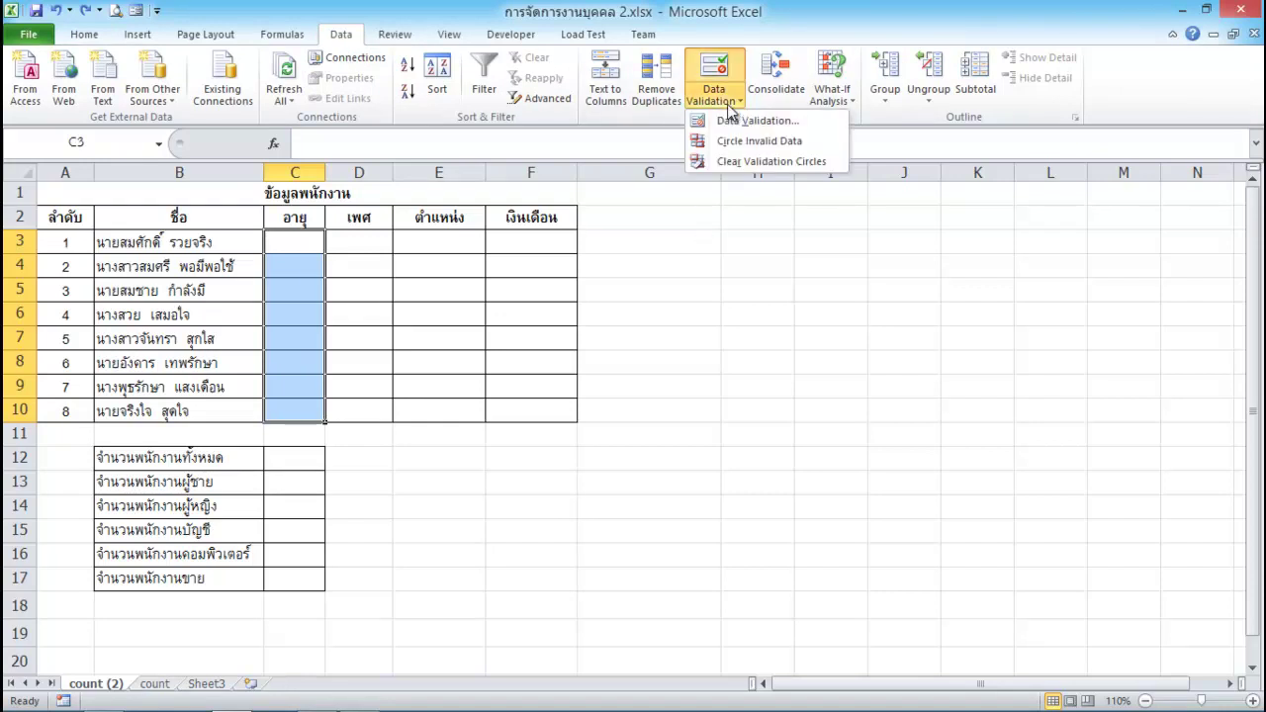
left_click(730, 123)
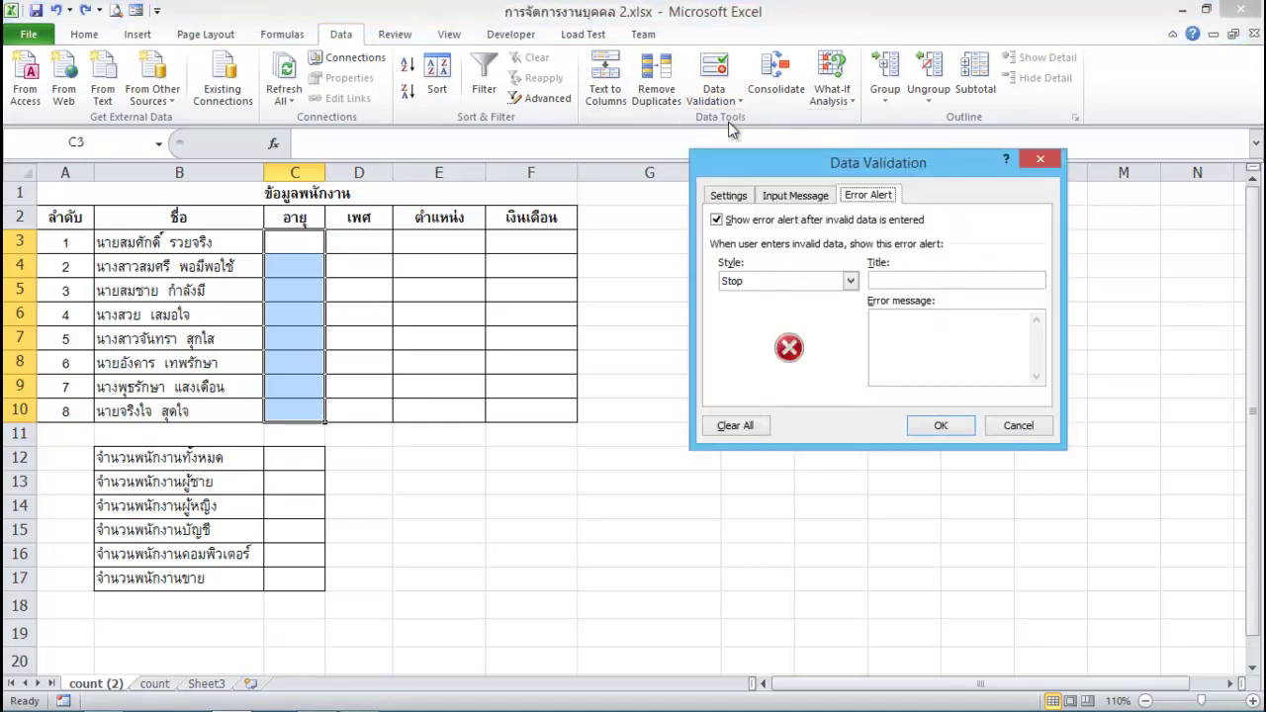
left_click(749, 198)
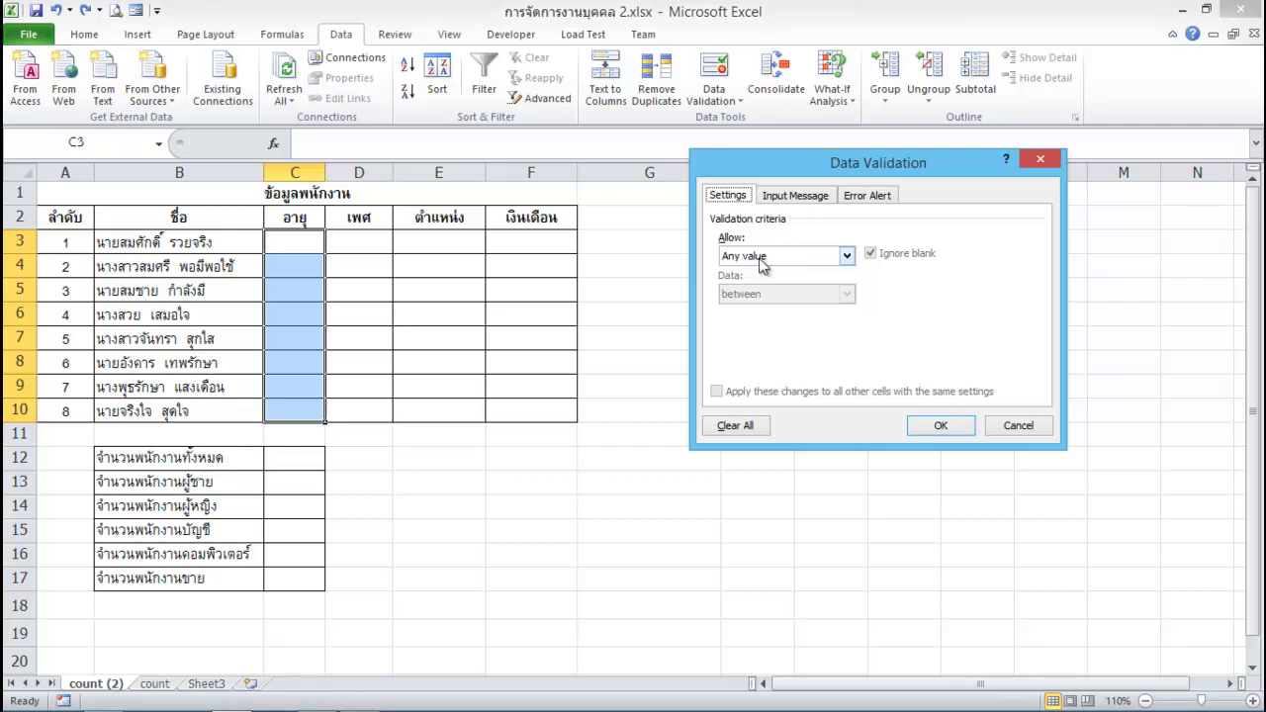
left_click(846, 260)
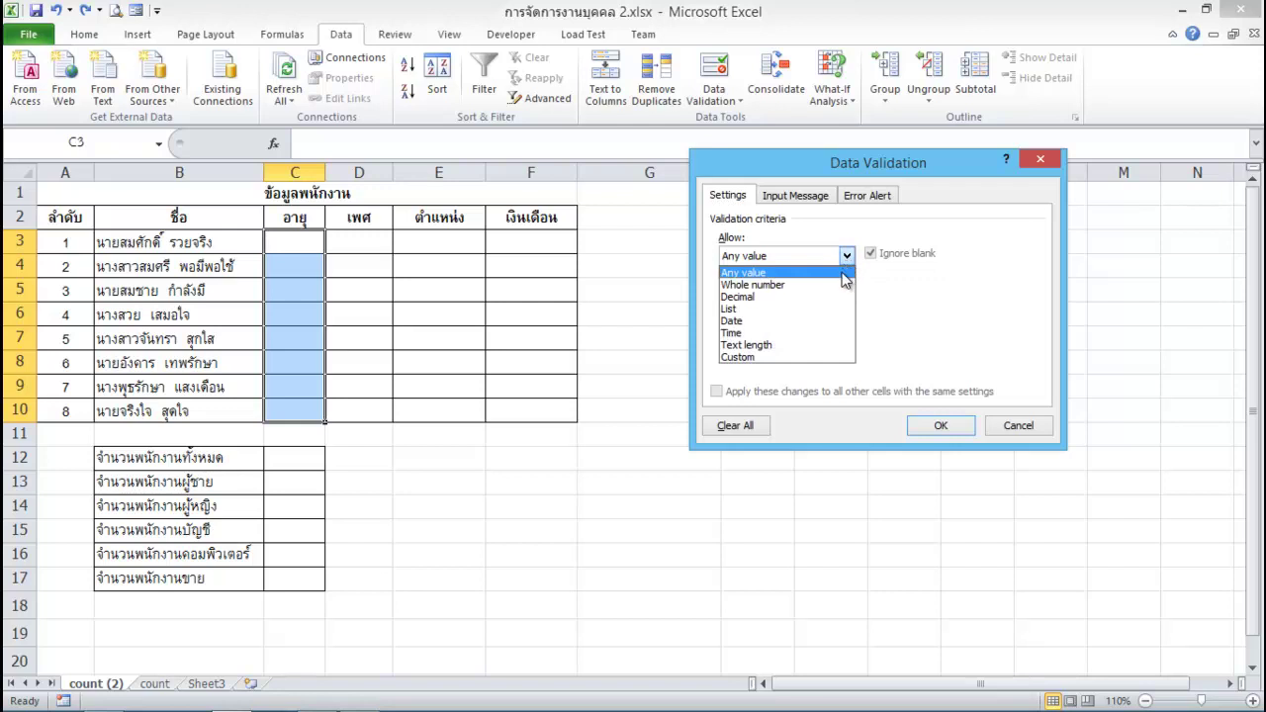
left_click(844, 285)
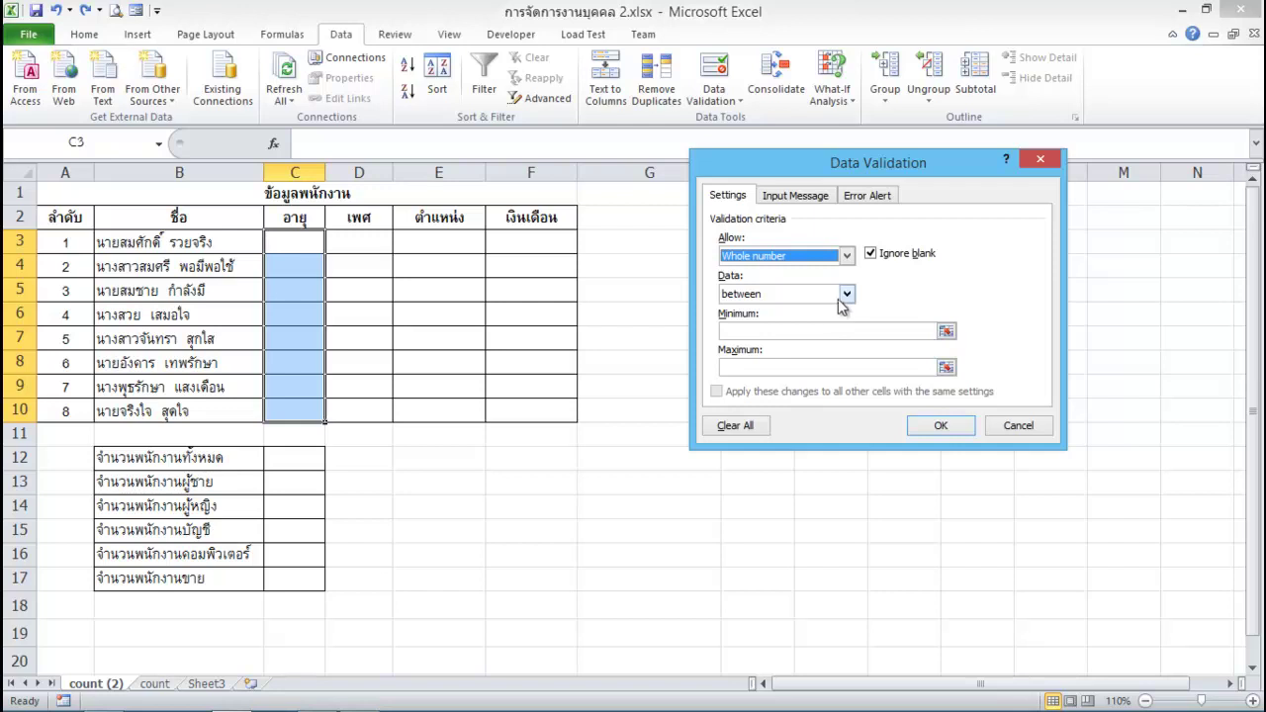
Restrict the allowed ages to between a minimum of 20 and a maximum of 60.
left_click(846, 294)
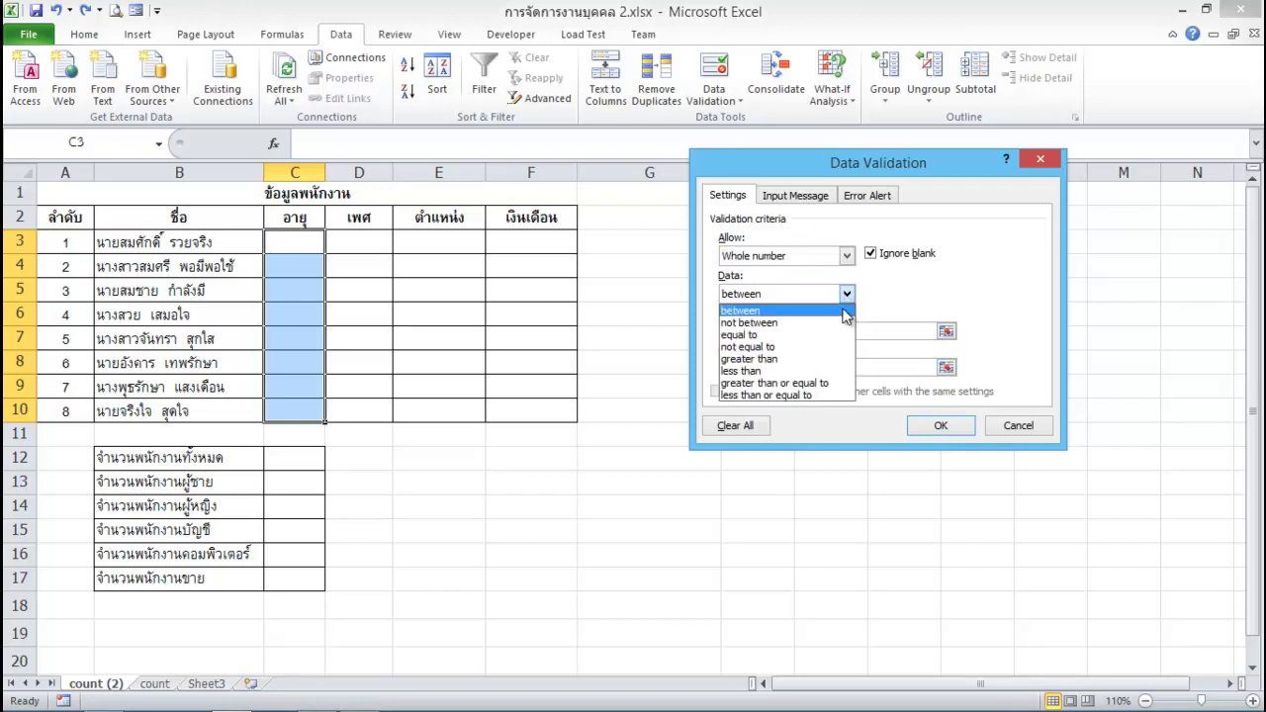
left_click(844, 311)
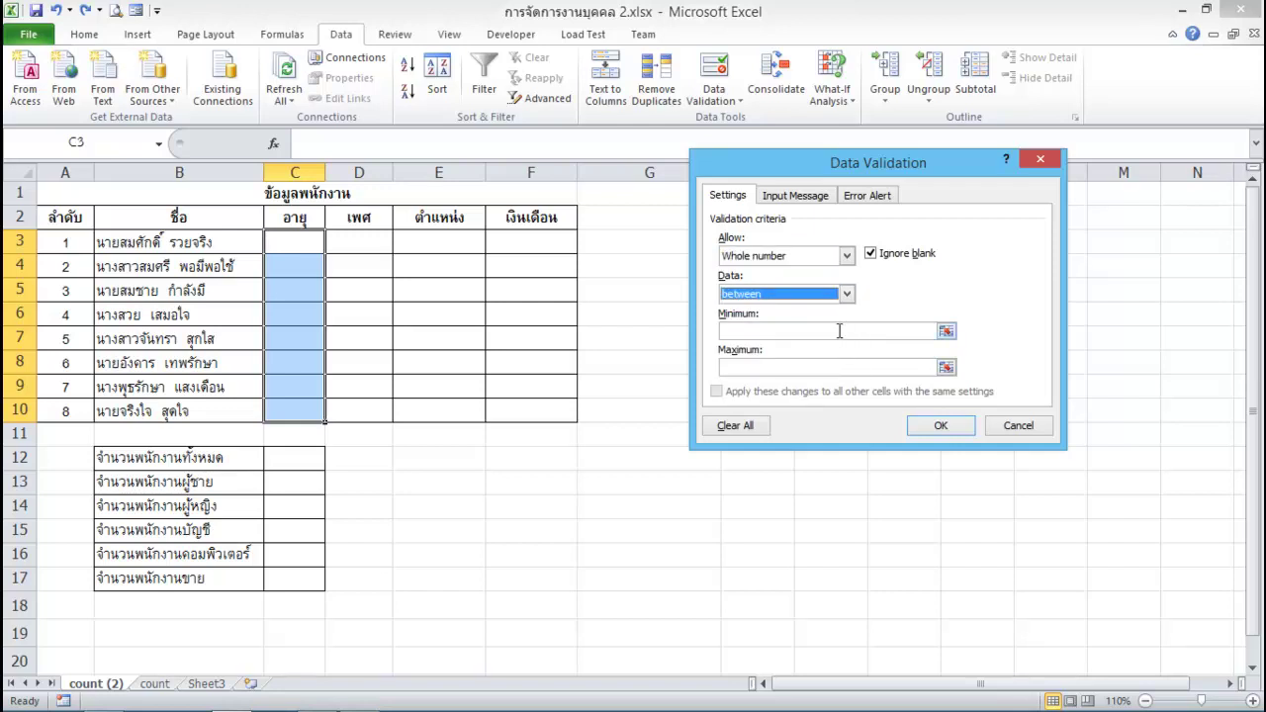
left_click(839, 331)
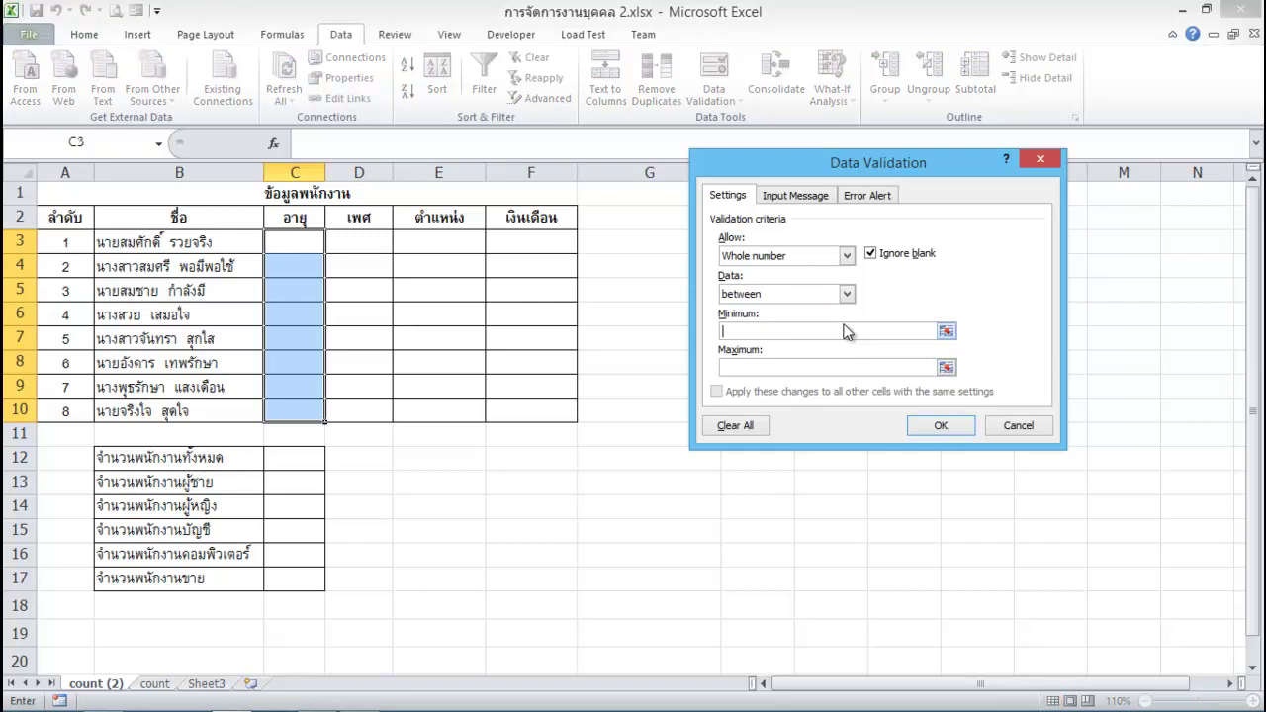
type("18")
left_click(826, 368)
type("40")
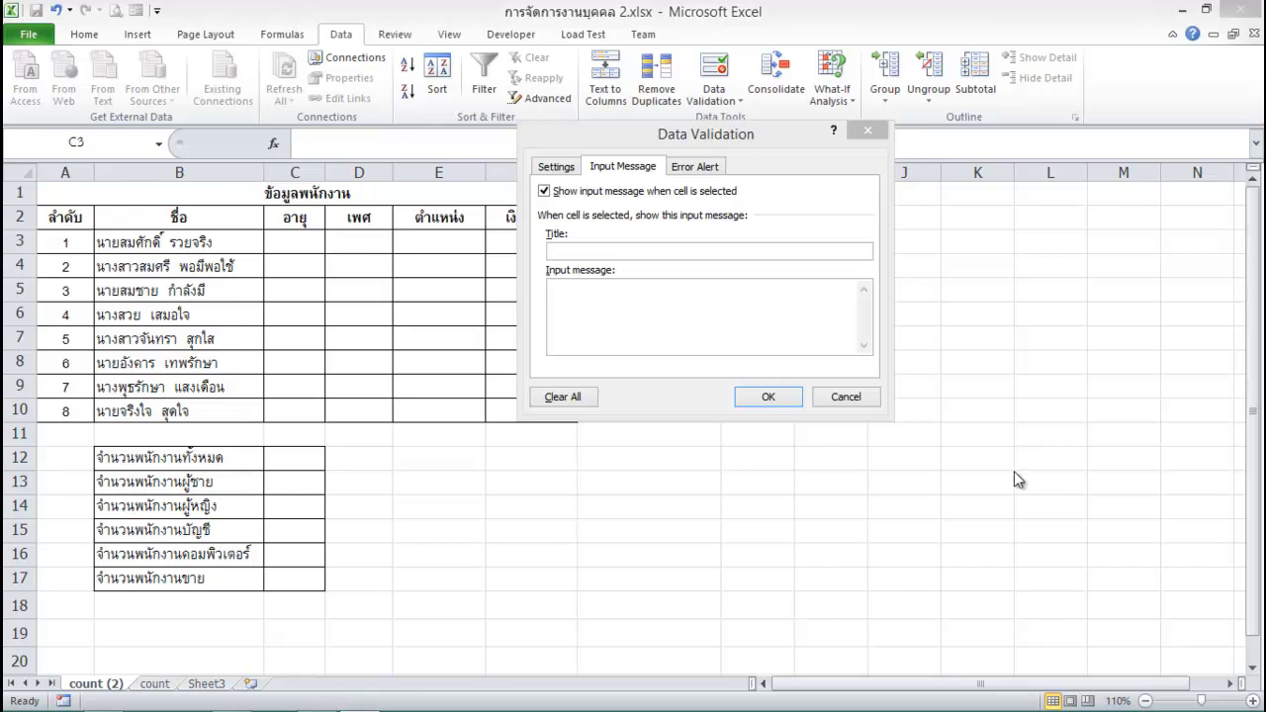
Give the age cells an input message titled "อายุ" with the text "ให้เลือกอายุระหว่าง 20 ถึง 60 ปี".
left_click(732, 253)
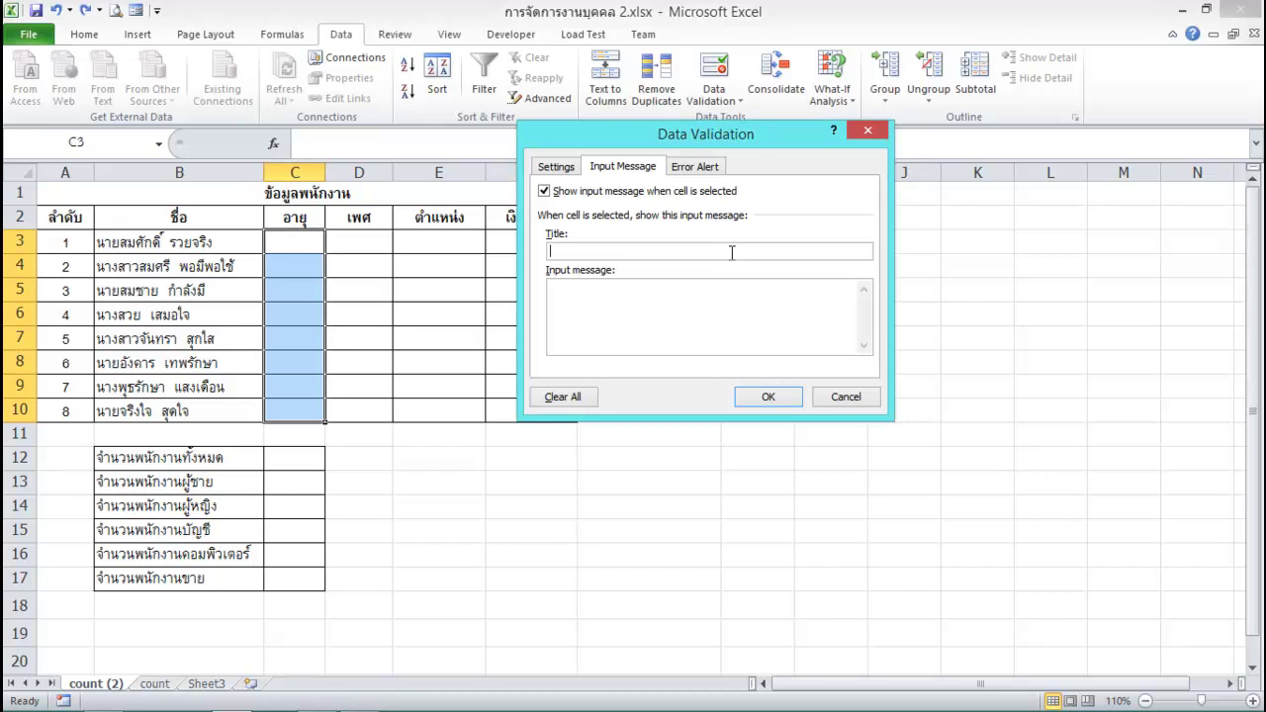
type("v")
type("อายุ")
left_click(655, 310)
type("ป")
type("ห้เลื")
type("อก")
type("อายุ")
type("ระหว่าง ")
type("20 ")
type("ถ")
type("ึง 6")
type("0")
type(" ป")
Set the error alert style of the age validation to Information.
left_click(703, 170)
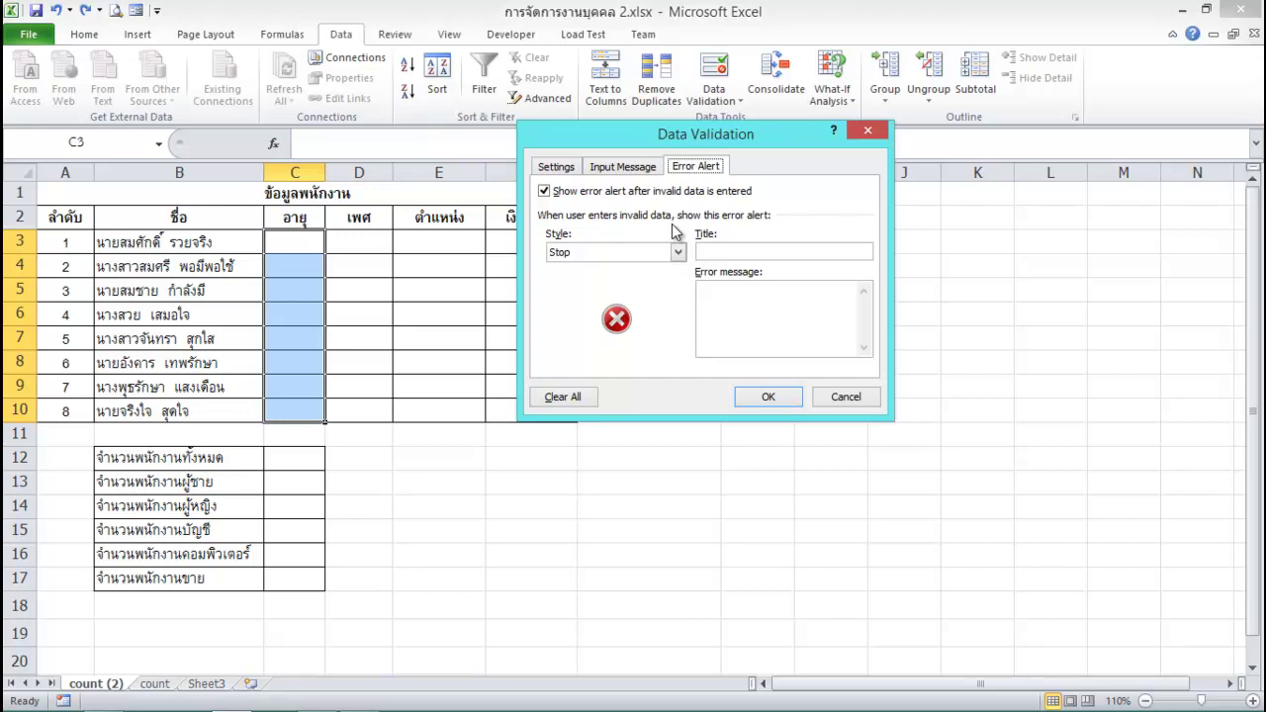
left_click(680, 253)
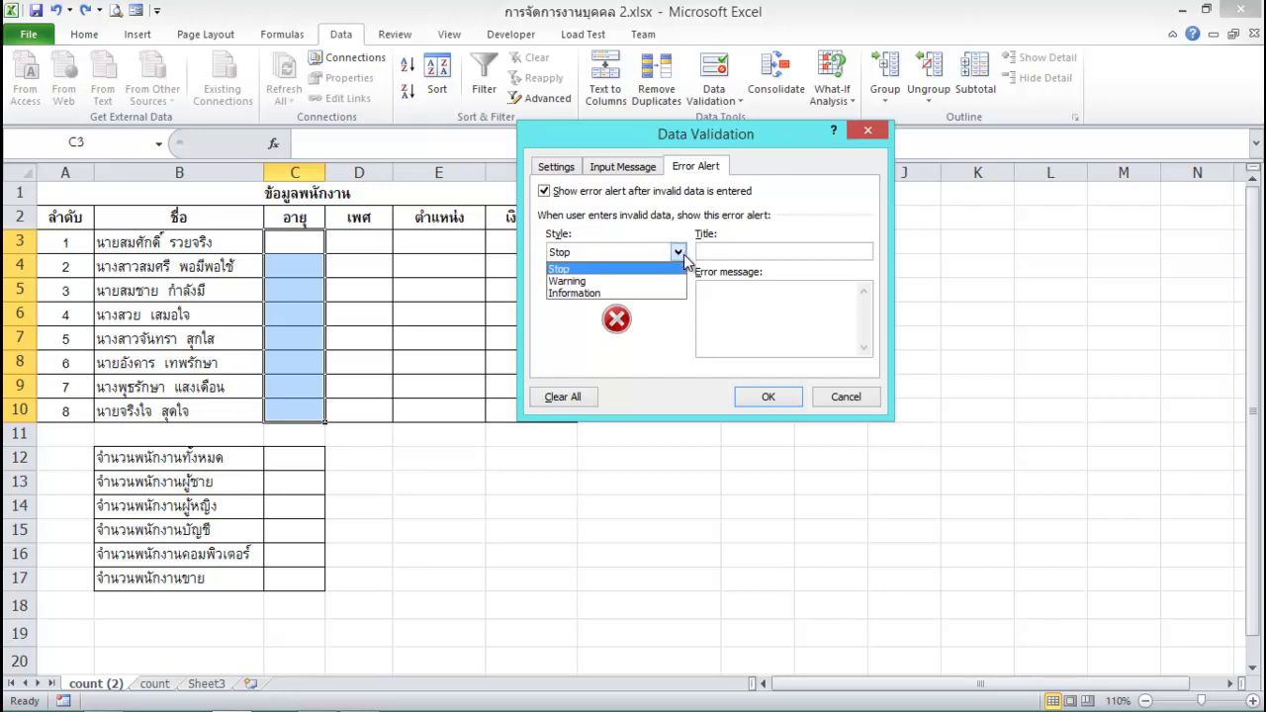
left_click(669, 294)
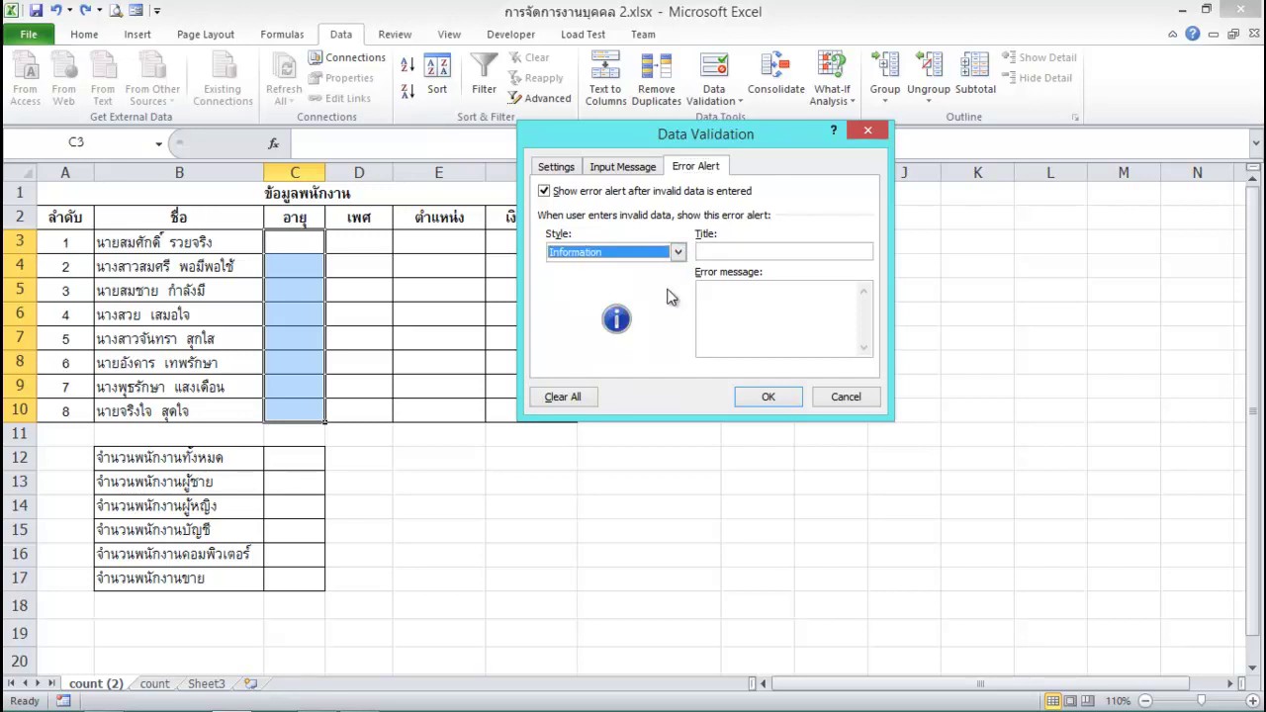
Title the error alert "ป้อนข้อมูลไม่ถูกต้อง" with the message "กรุณาป้อนข้อมูลใหม่" and apply the validation.
left_click(739, 253)
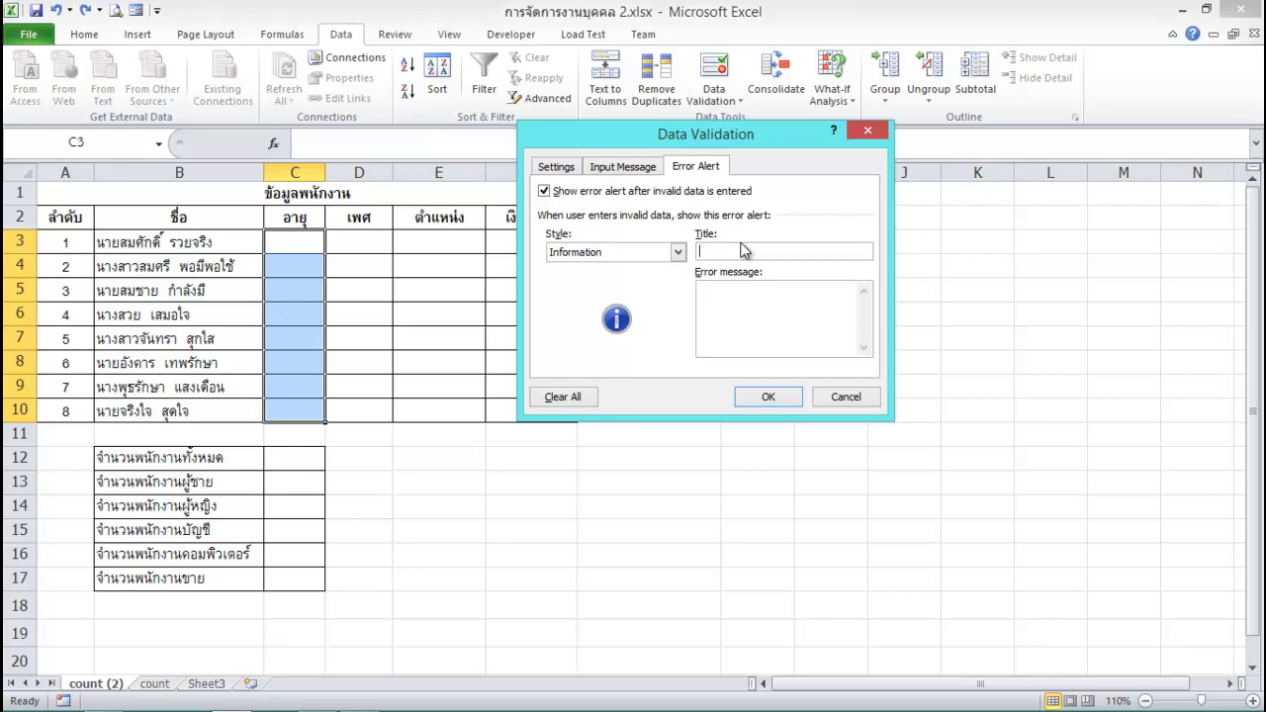
type("เ")
type("้อนข้อมูล")
type("ไม่")
type("ถูกต้อง")
left_click(762, 313)
type("กรุณาป้อนข้อมูลใหม่")
left_click(770, 395)
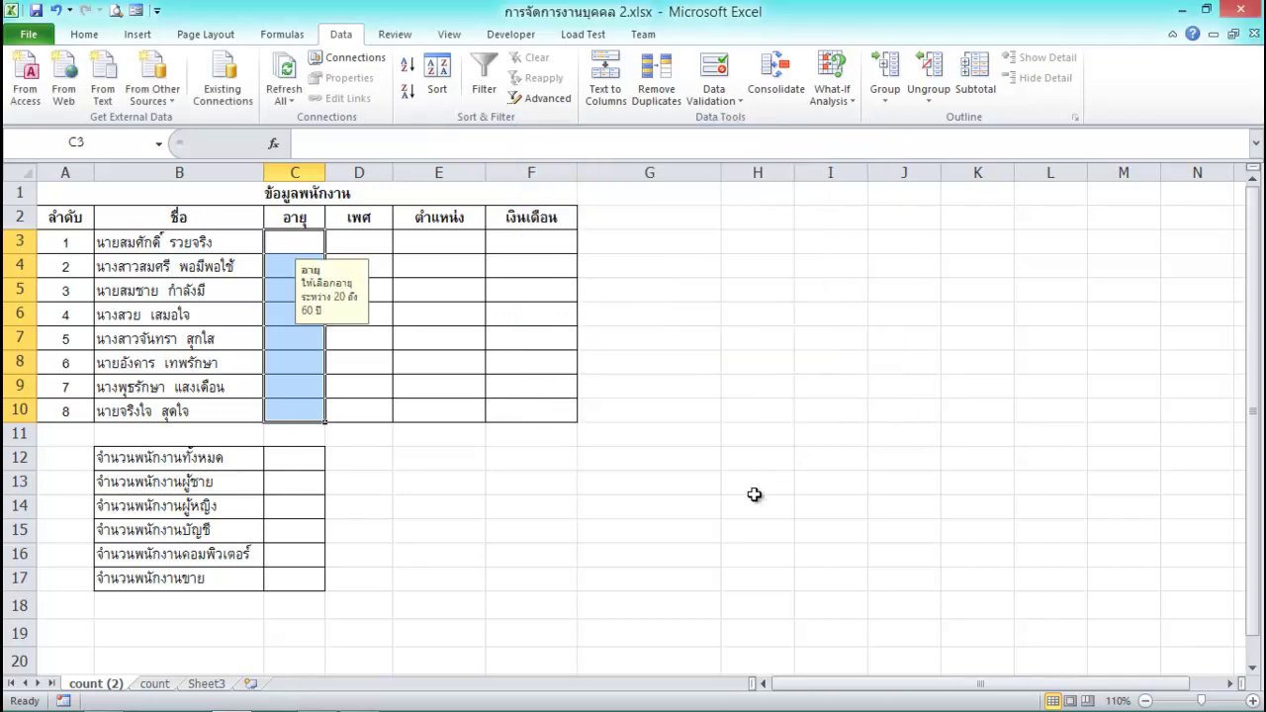
Test the age validation by entering 20 in C3 and the out-of-range age 19 in C4, accepting the alert.
left_click(294, 247)
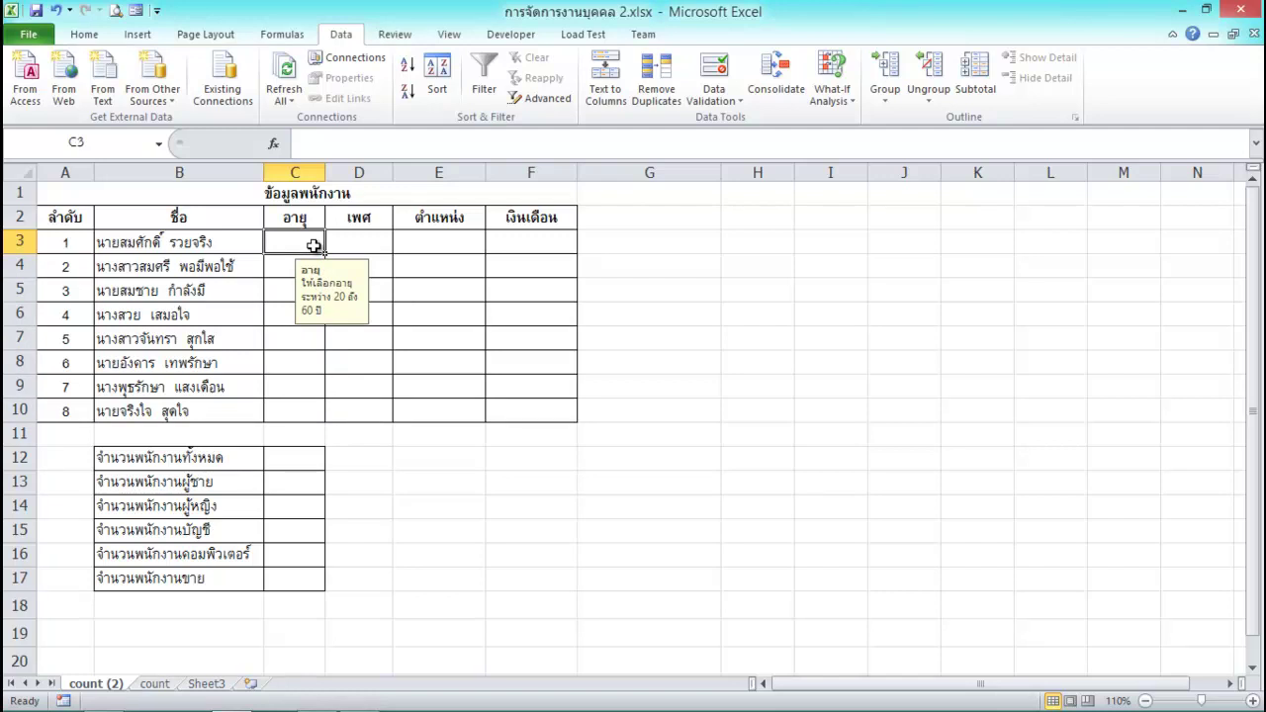
type("20")
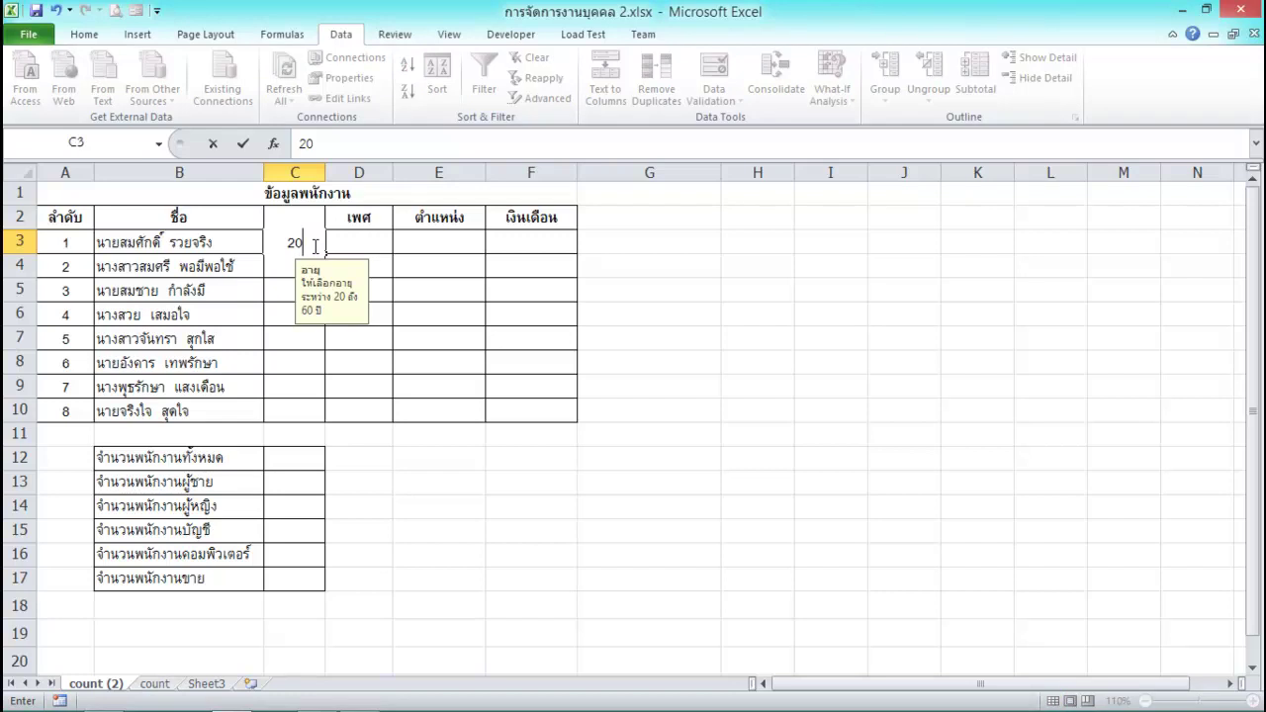
key("Return")
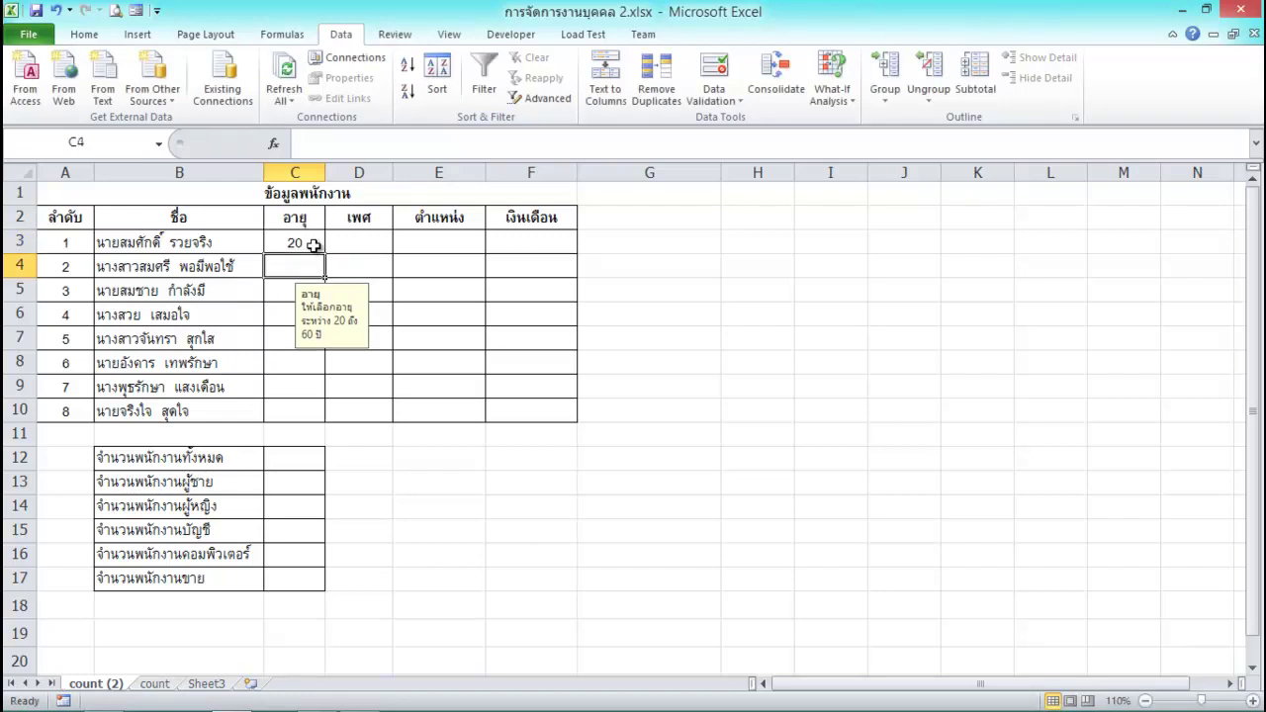
type("19")
key("Return")
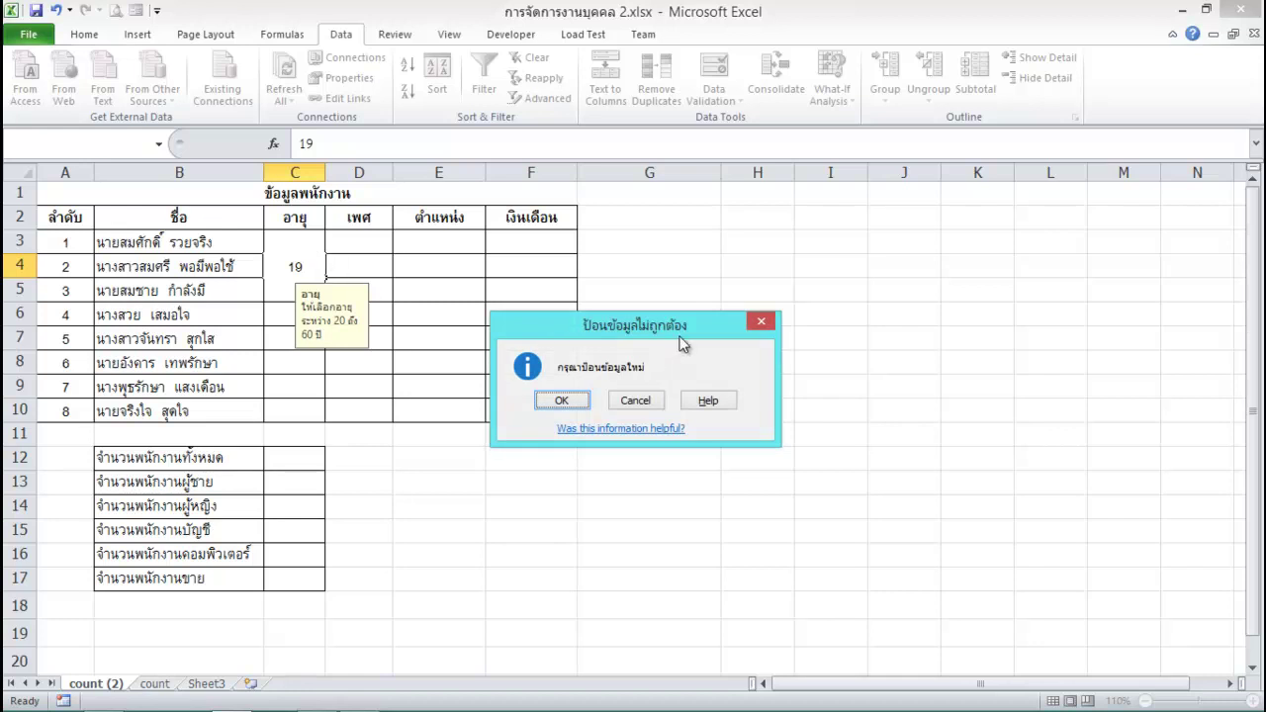
left_click(582, 403)
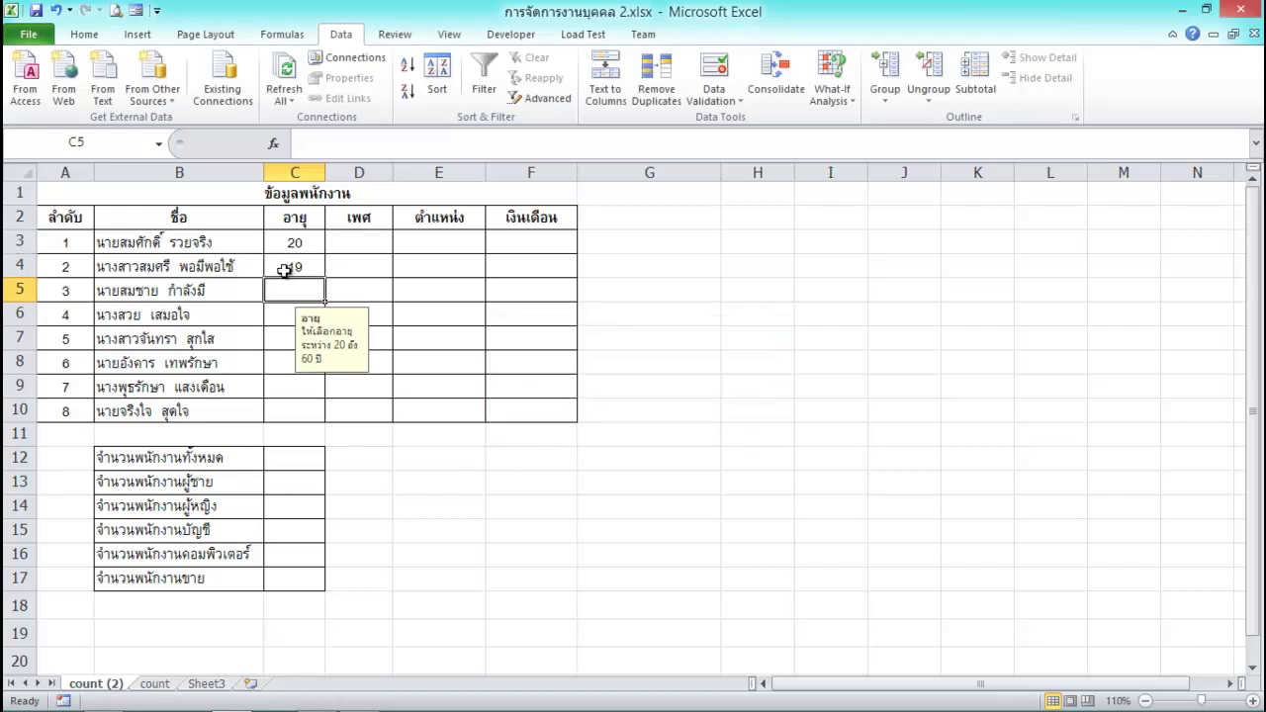
Replace the age in C4 with 23.
left_click(283, 270)
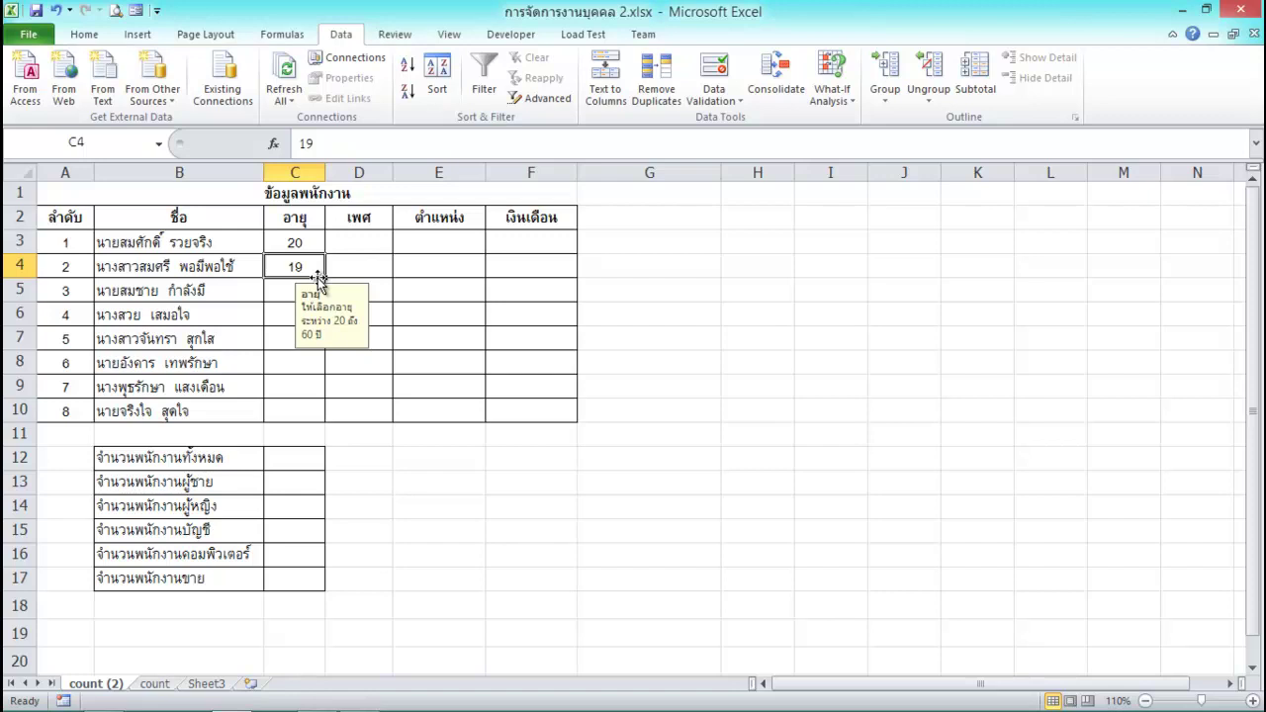
type("23")
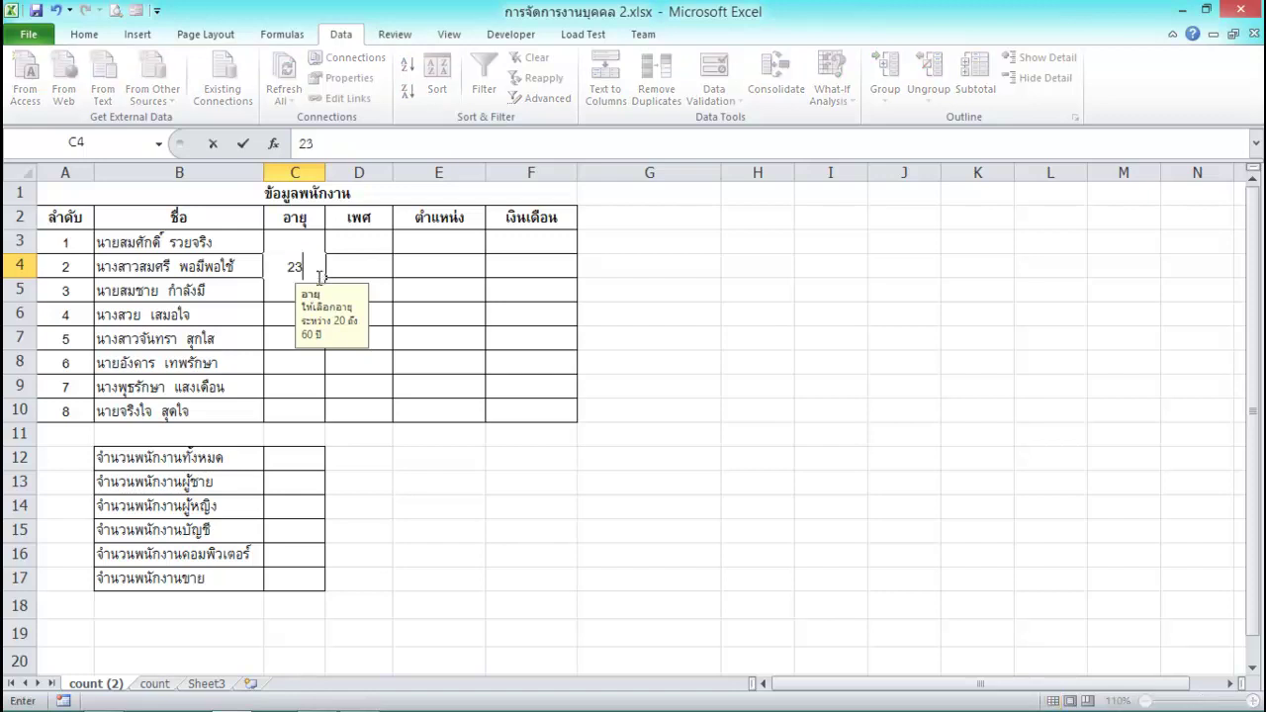
key("Return")
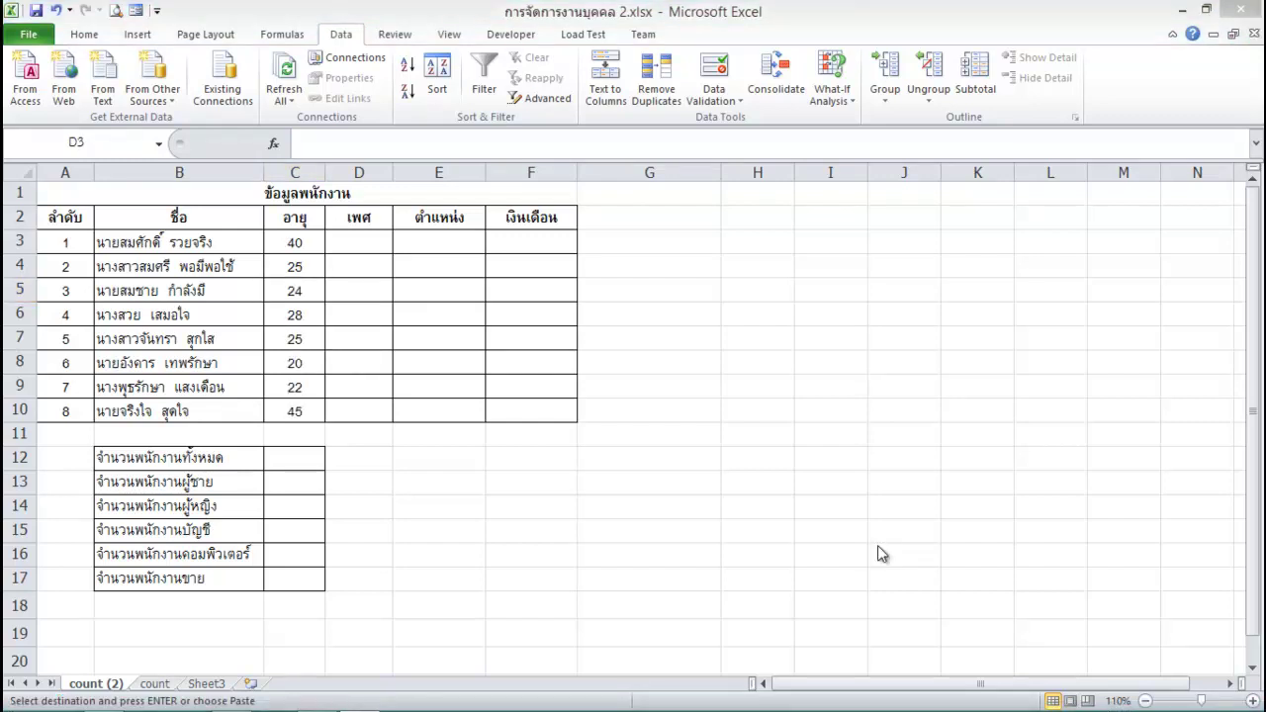
Restrict the gender cells D3:D10 with a List validation using the source "ชาย,หญิง".
left_click(359, 233)
key("ctrl+v")
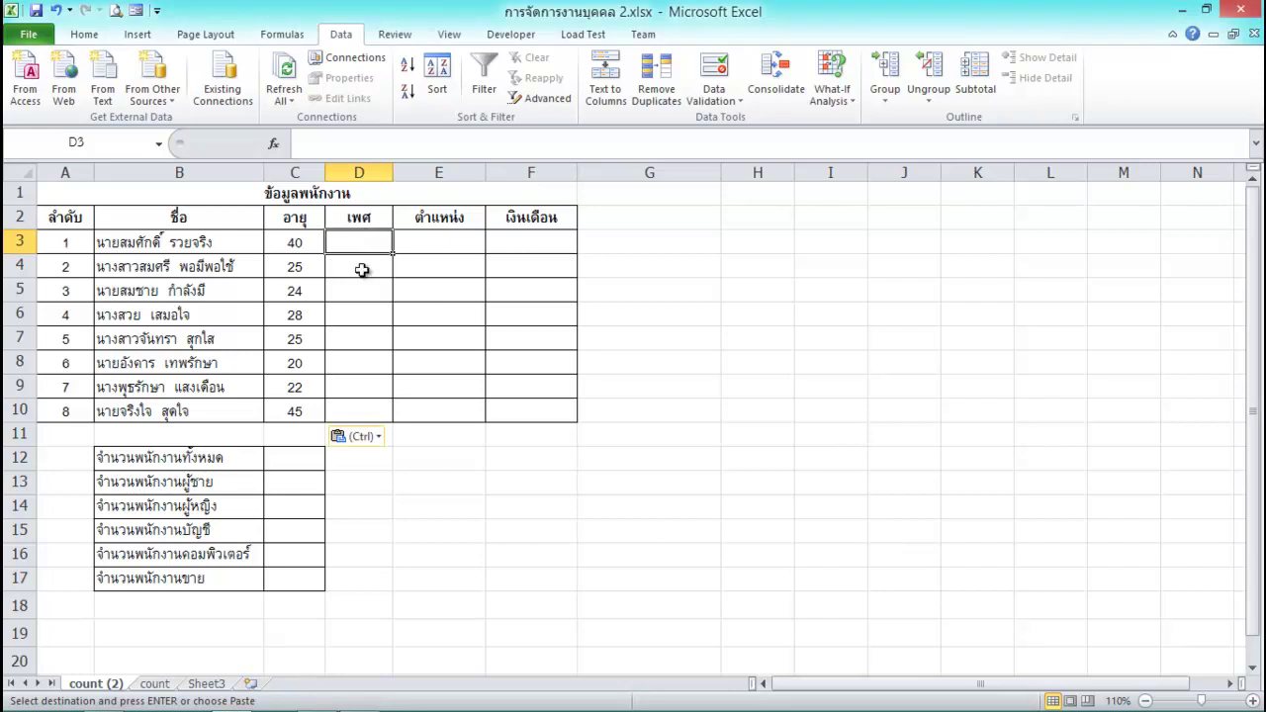
left_click_drag(364, 249, 365, 407)
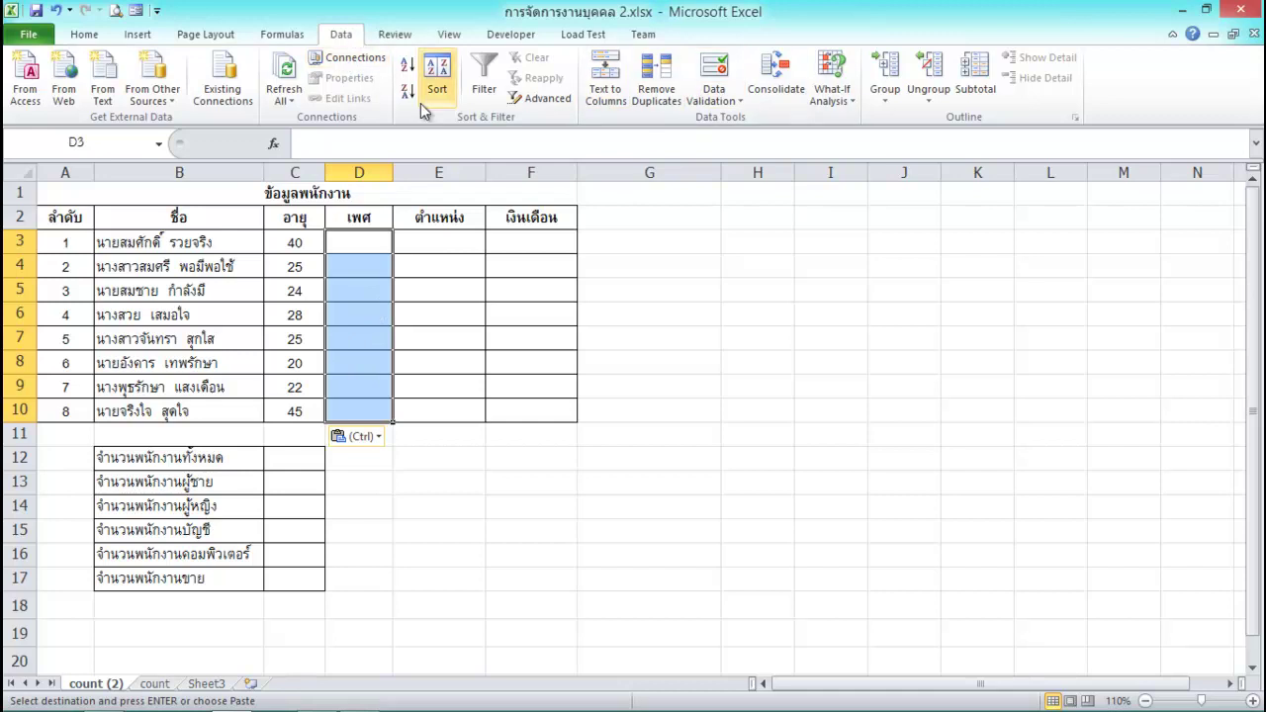
left_click(727, 107)
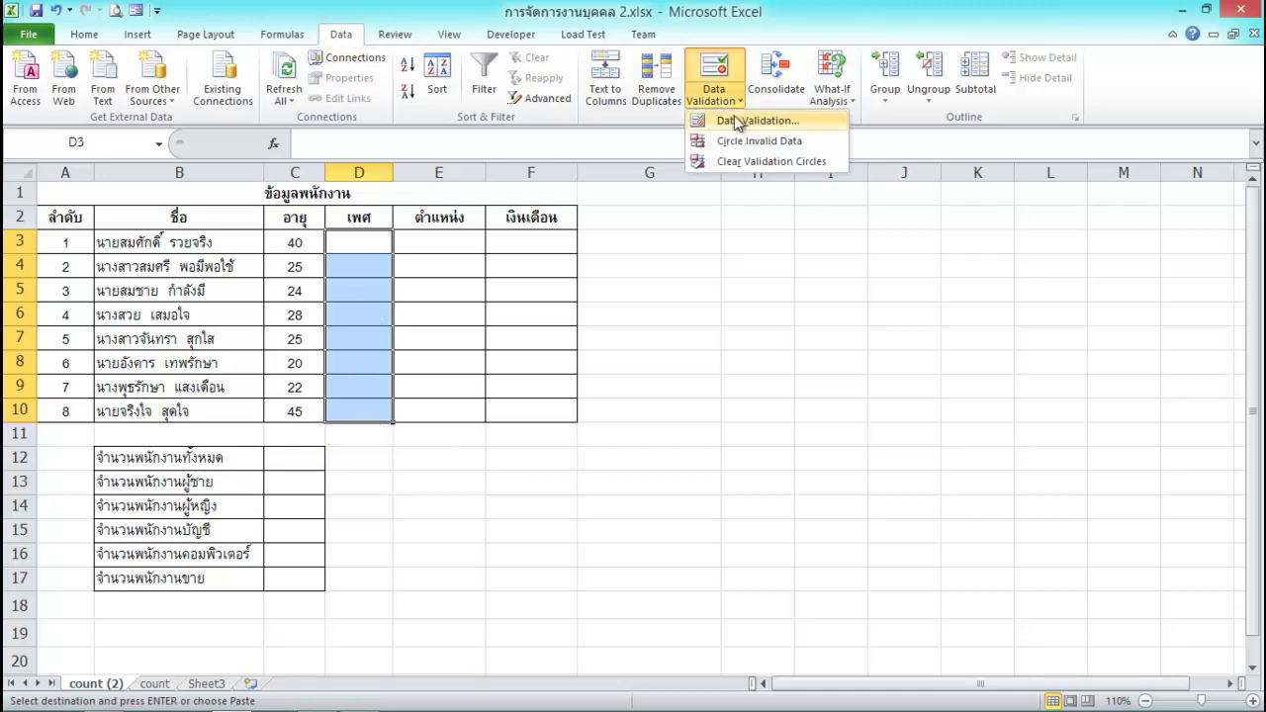
left_click(731, 119)
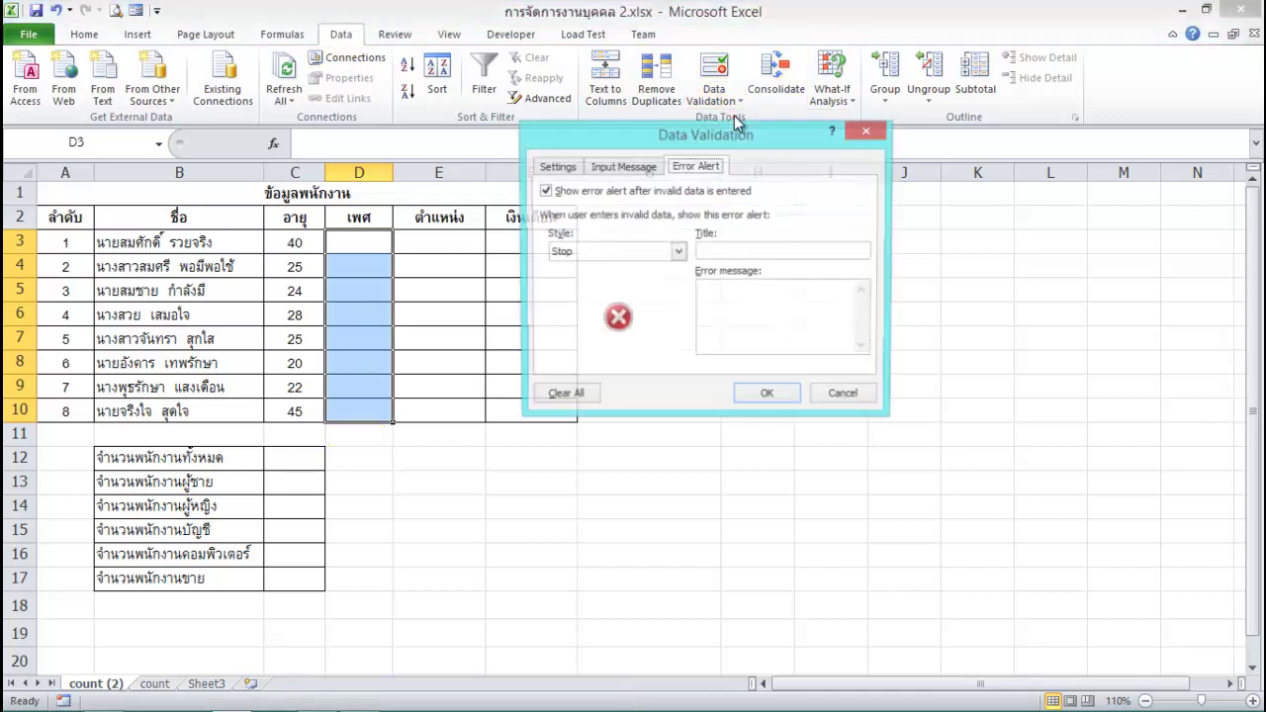
left_click(557, 168)
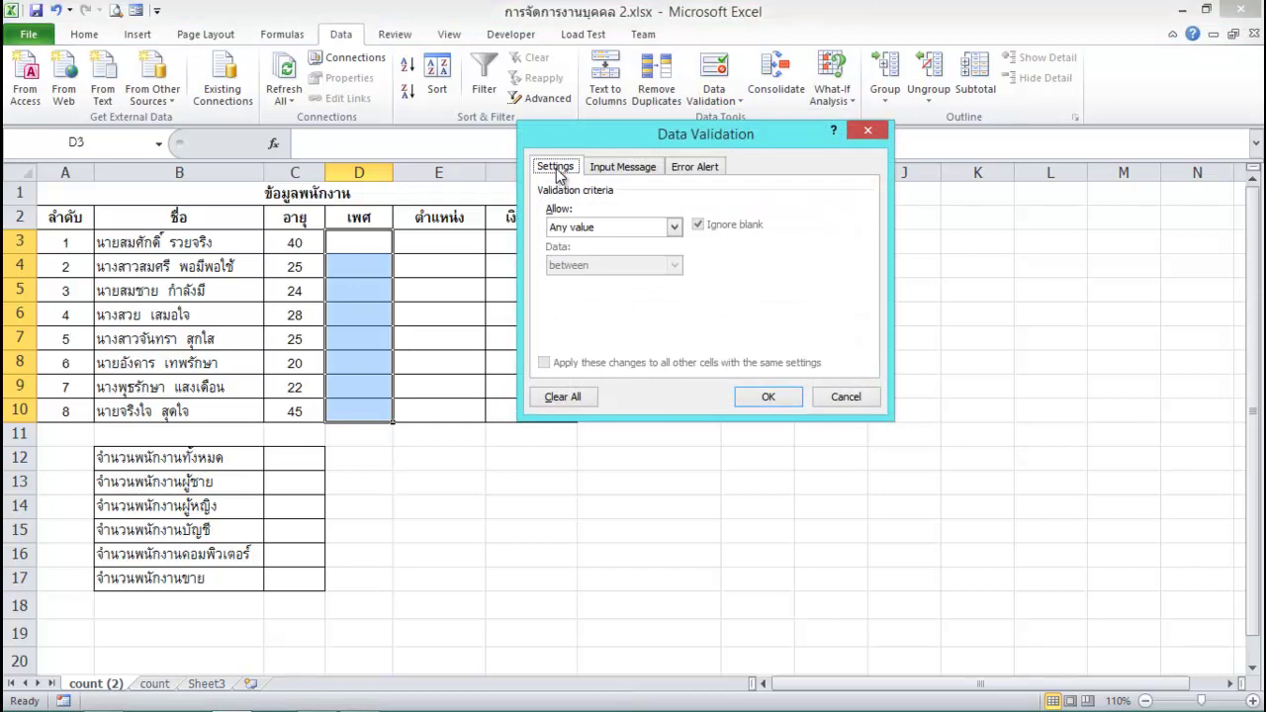
left_click(674, 229)
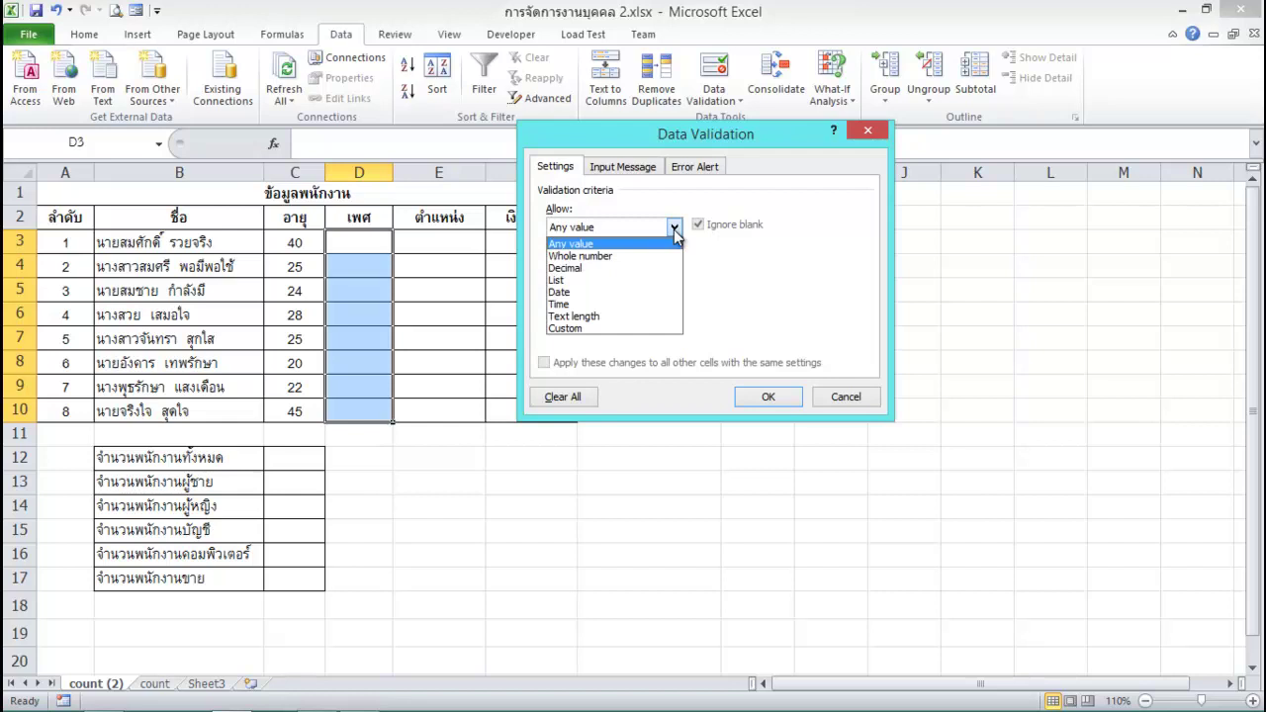
left_click(664, 284)
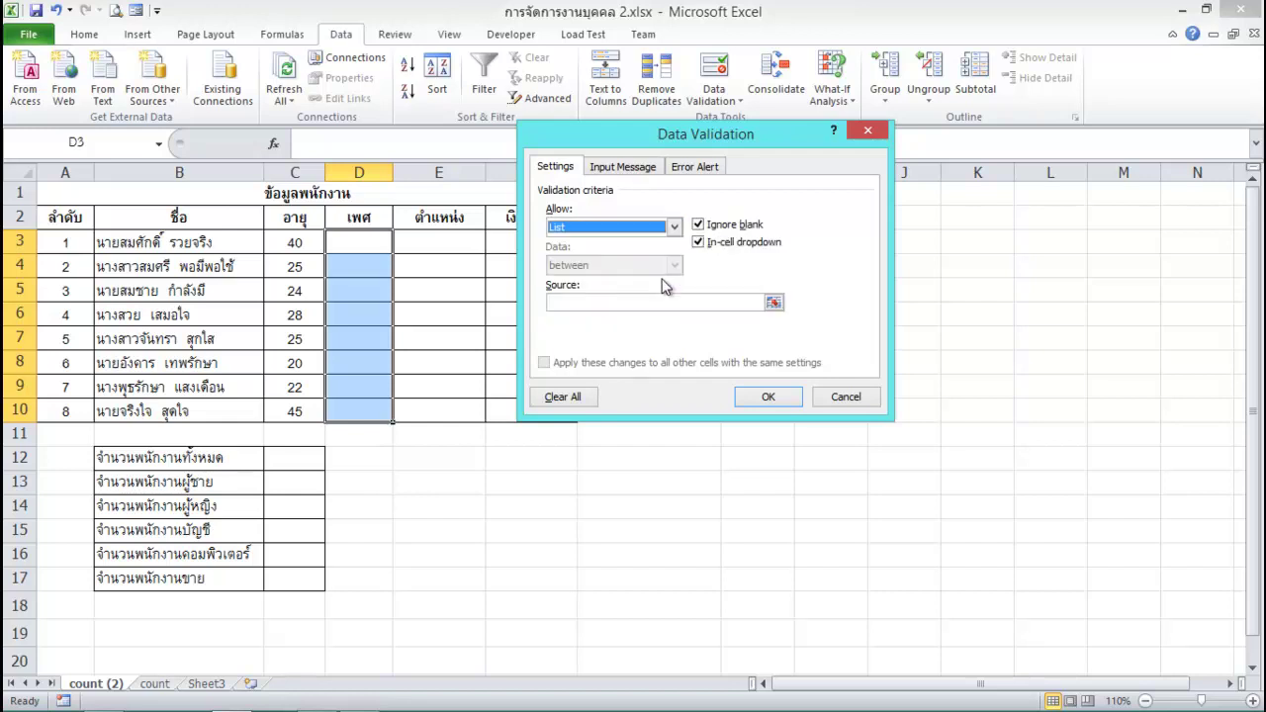
left_click(661, 304)
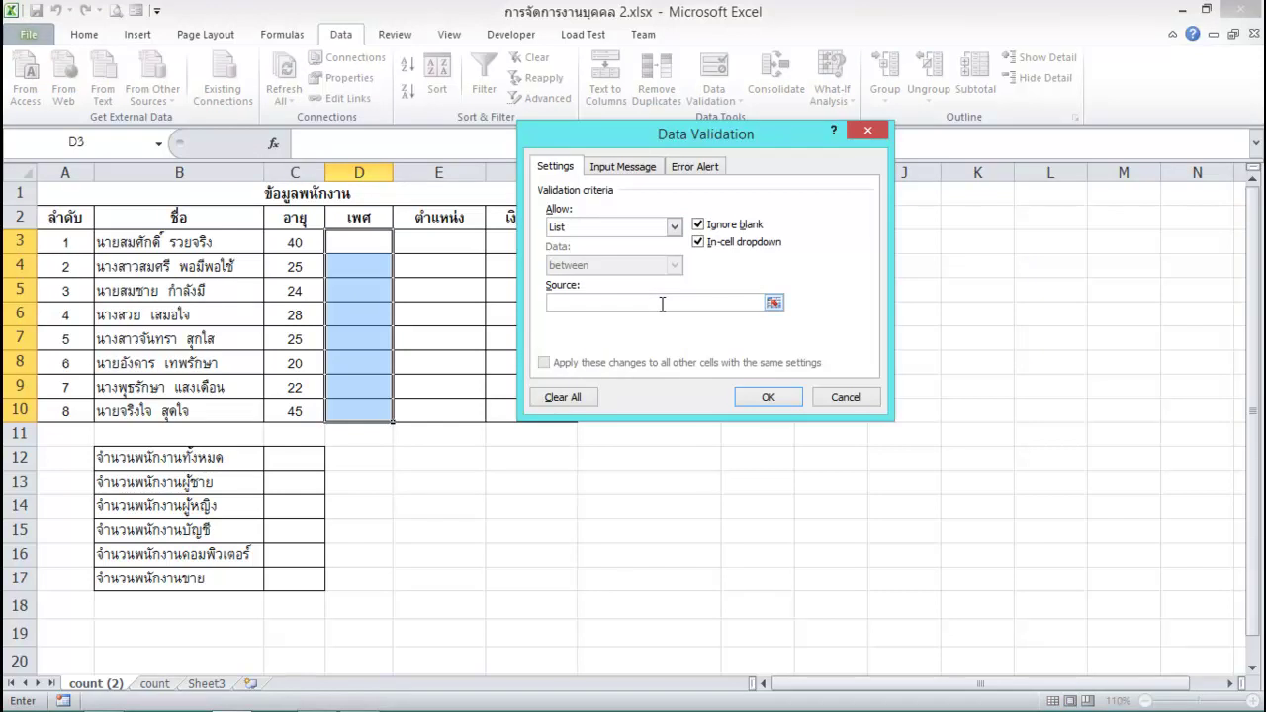
type("ชาย,หญิง")
Give the gender validation an input message titled "เพศ" reading "ให้เลือกข้อมูลที่กำหนดให้เท่านั้น" and apply it.
left_click(639, 170)
left_click(645, 253)
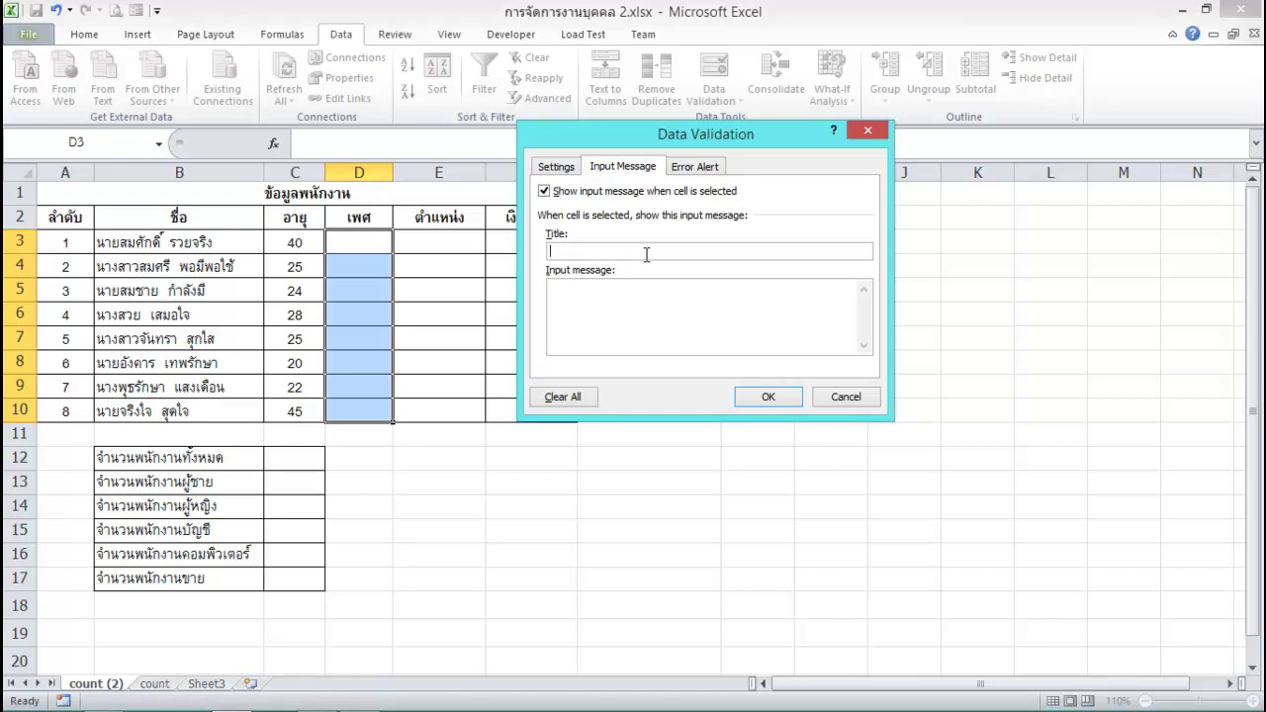
type("เพศ")
left_click(651, 303)
type("ปห้เลือกข้อมูลที่กำหนดไห้ท่านั้น")
left_click(763, 396)
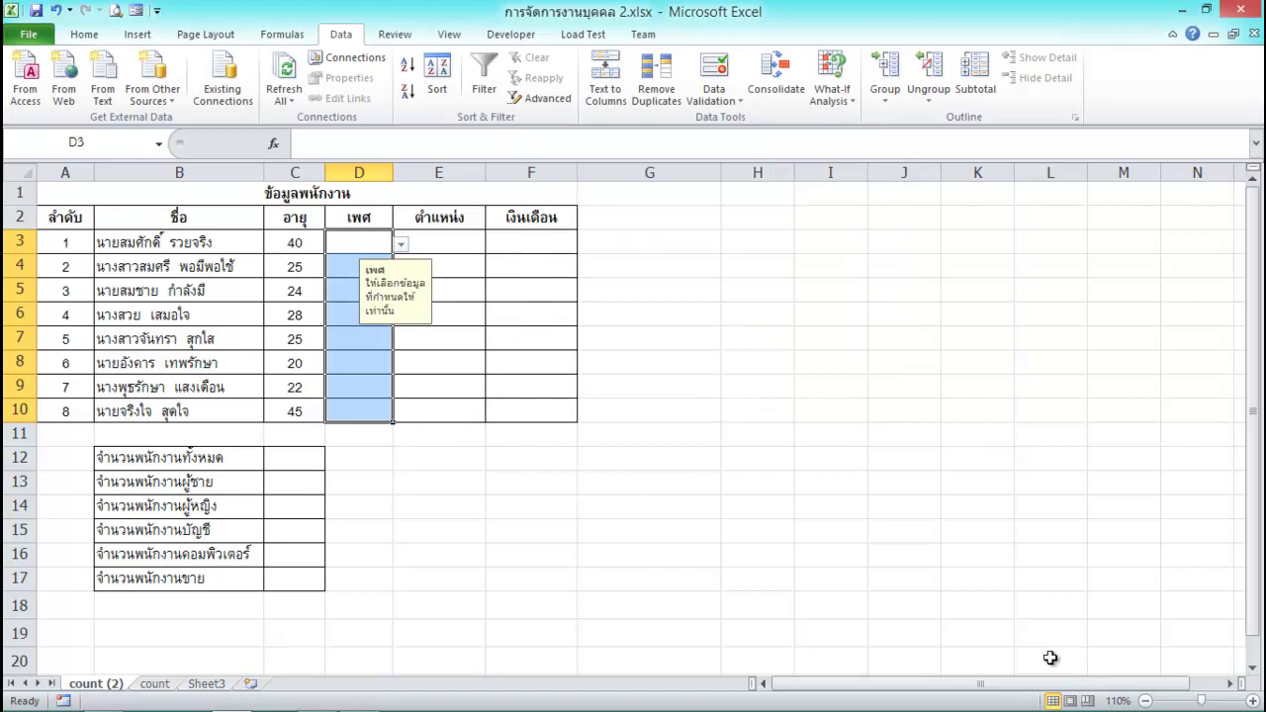
left_click(823, 500)
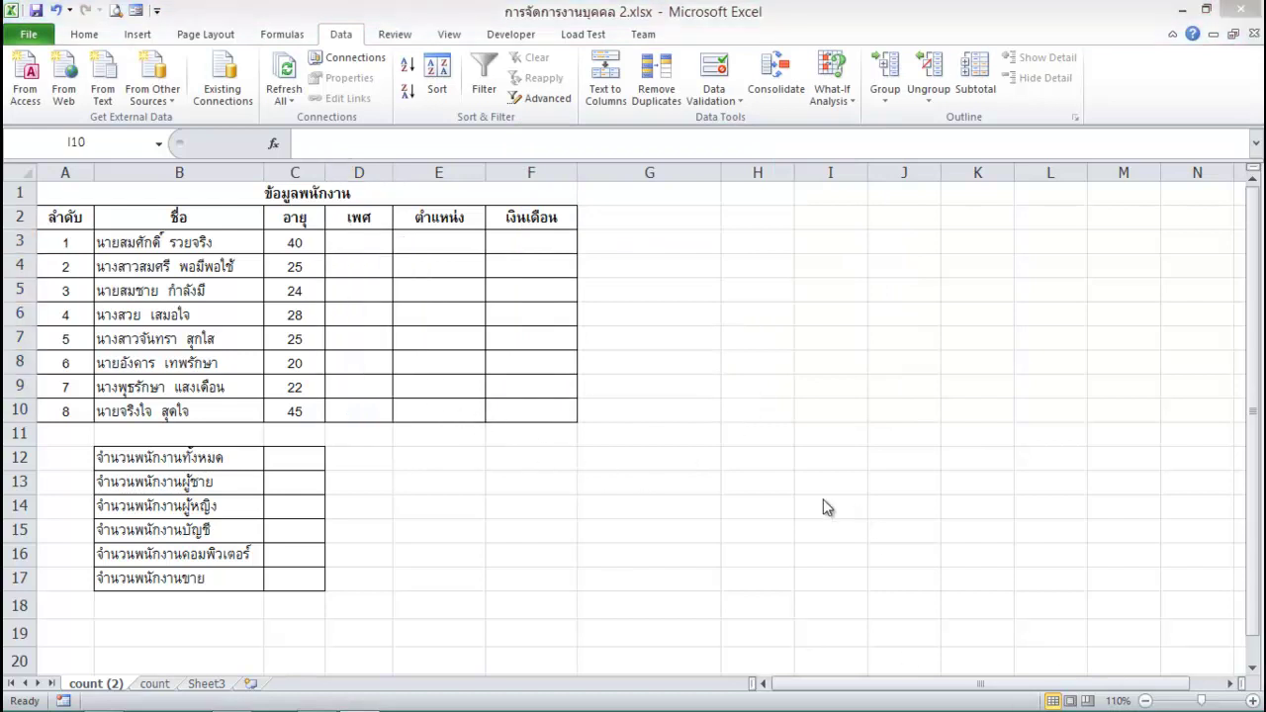
Choose the genders from the cell lists: ชาย in D3 and หญิง in D4, D5 and D6.
left_click(353, 242)
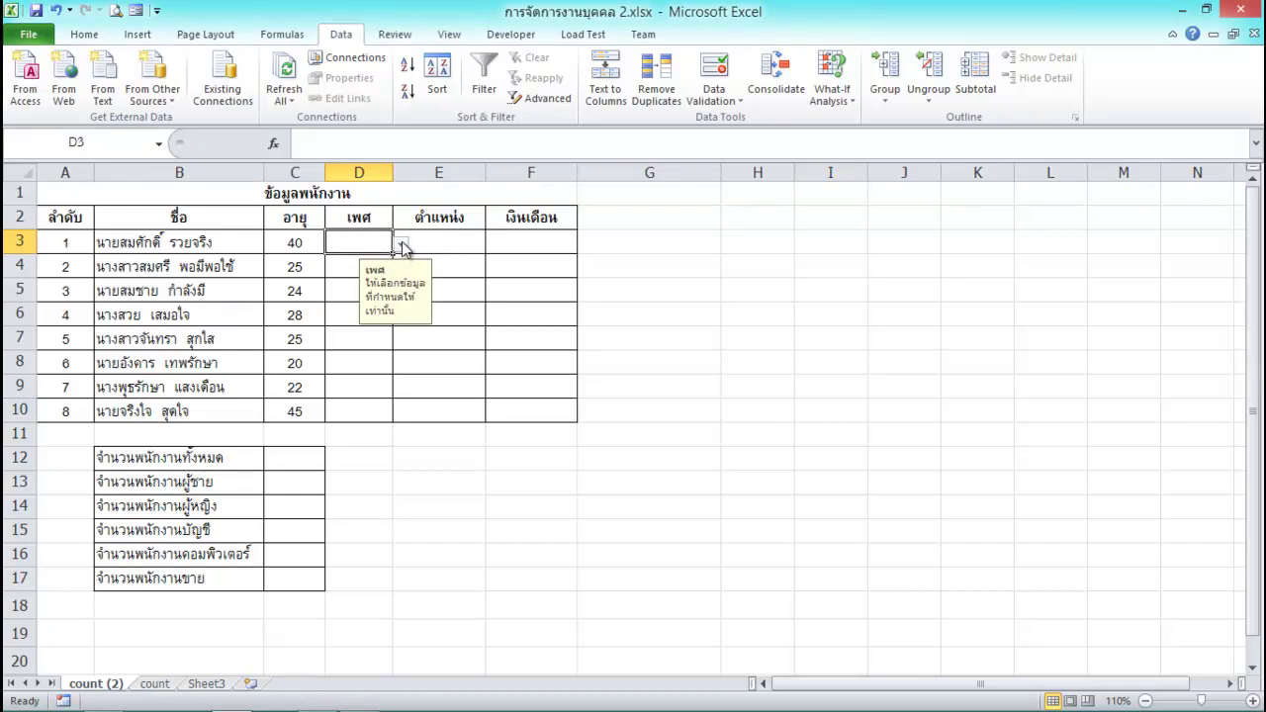
left_click(403, 247)
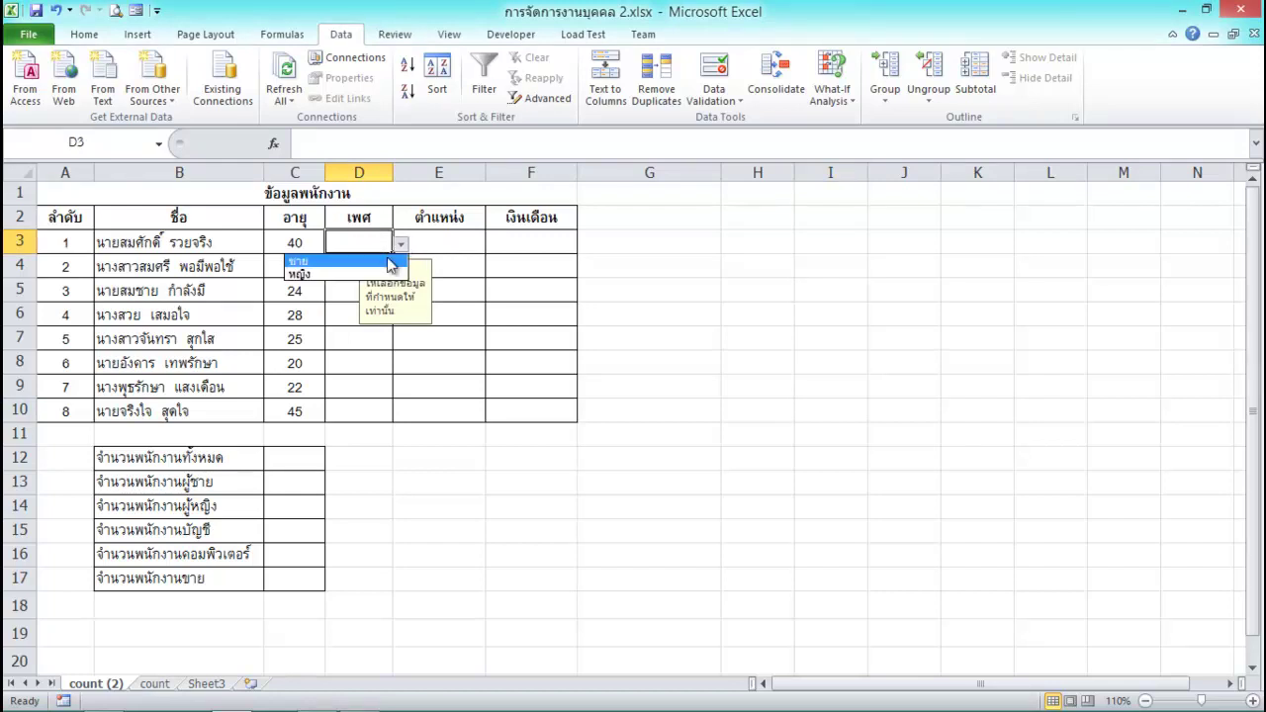
left_click(384, 261)
left_click(346, 268)
left_click(400, 270)
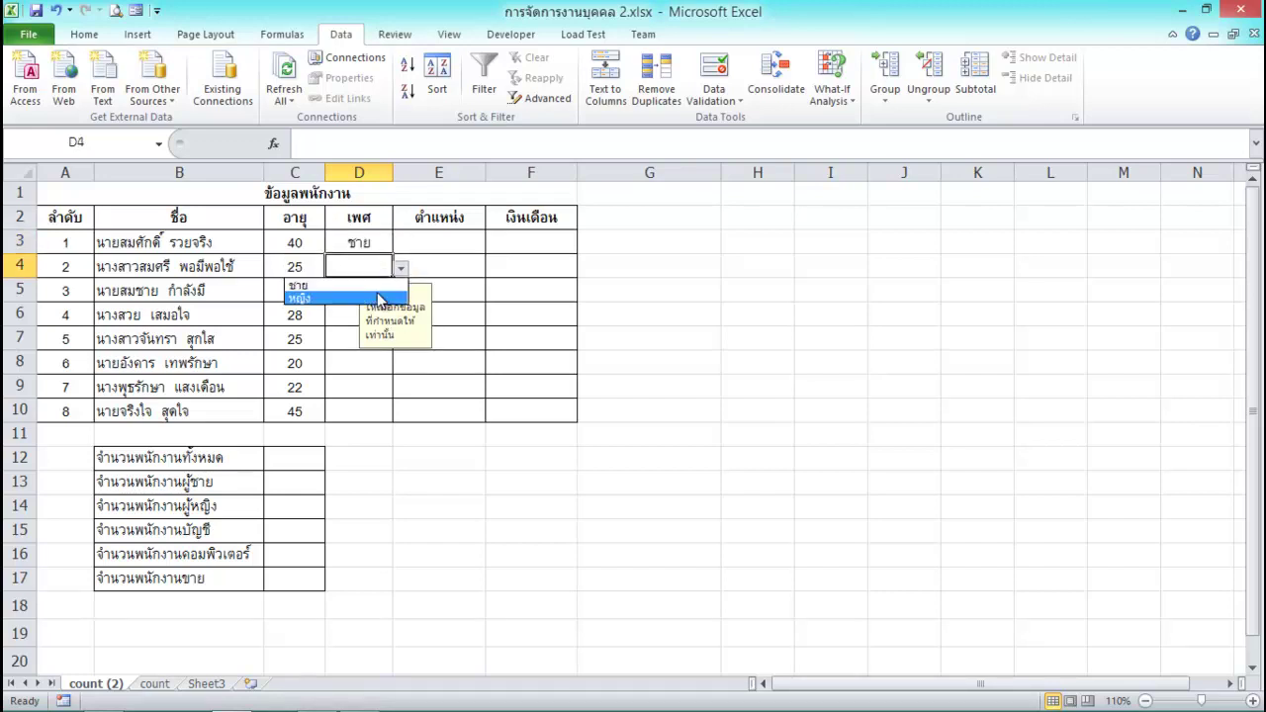
left_click(378, 298)
left_click(347, 290)
left_click(402, 294)
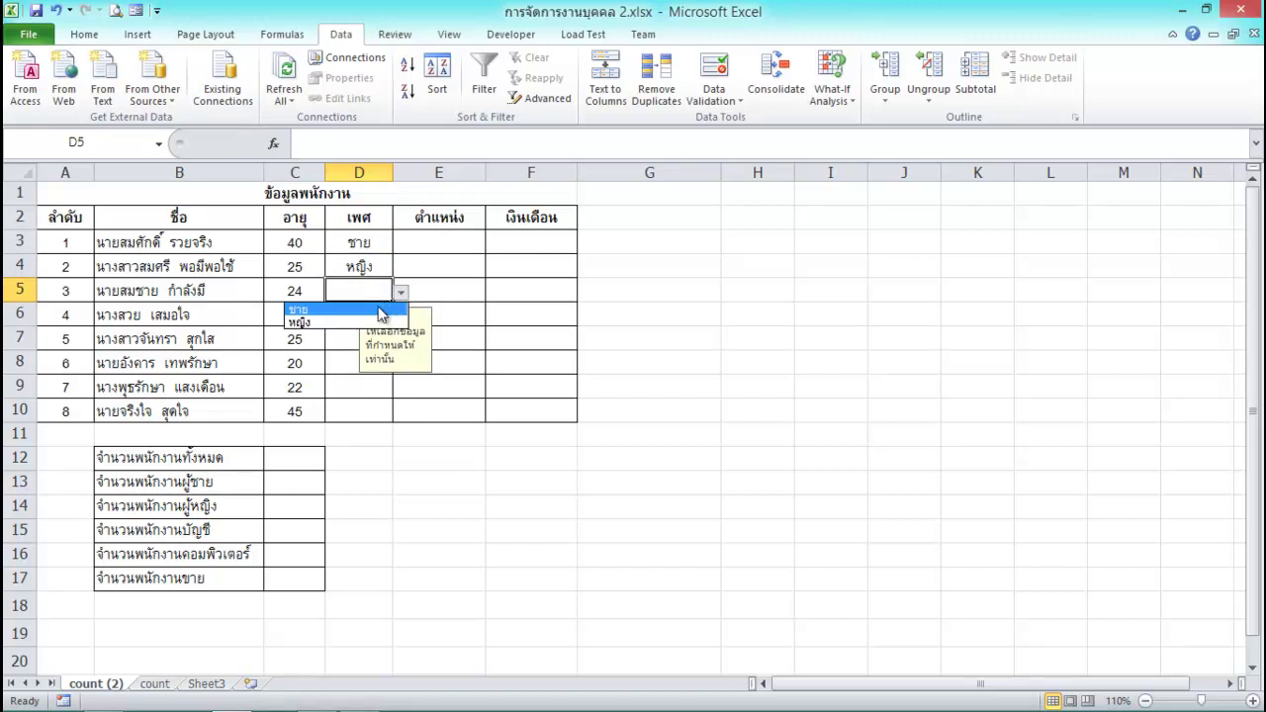
left_click(381, 322)
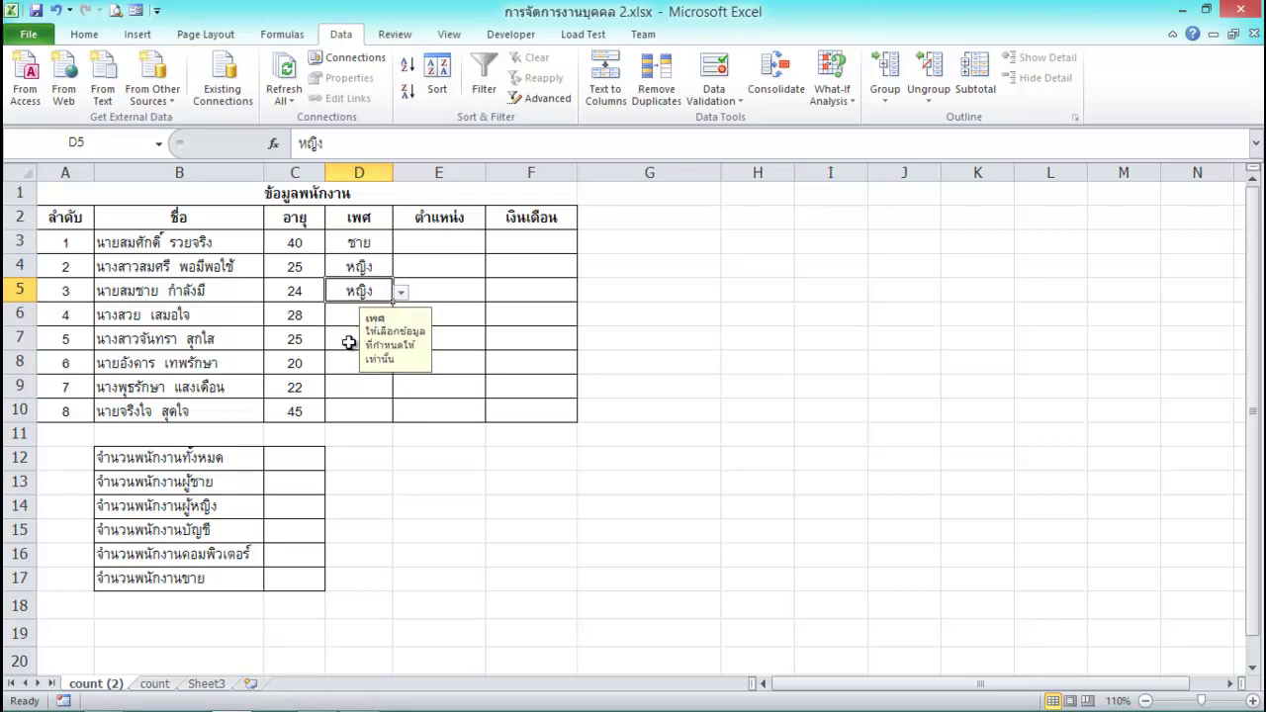
left_click(343, 323)
left_click(399, 317)
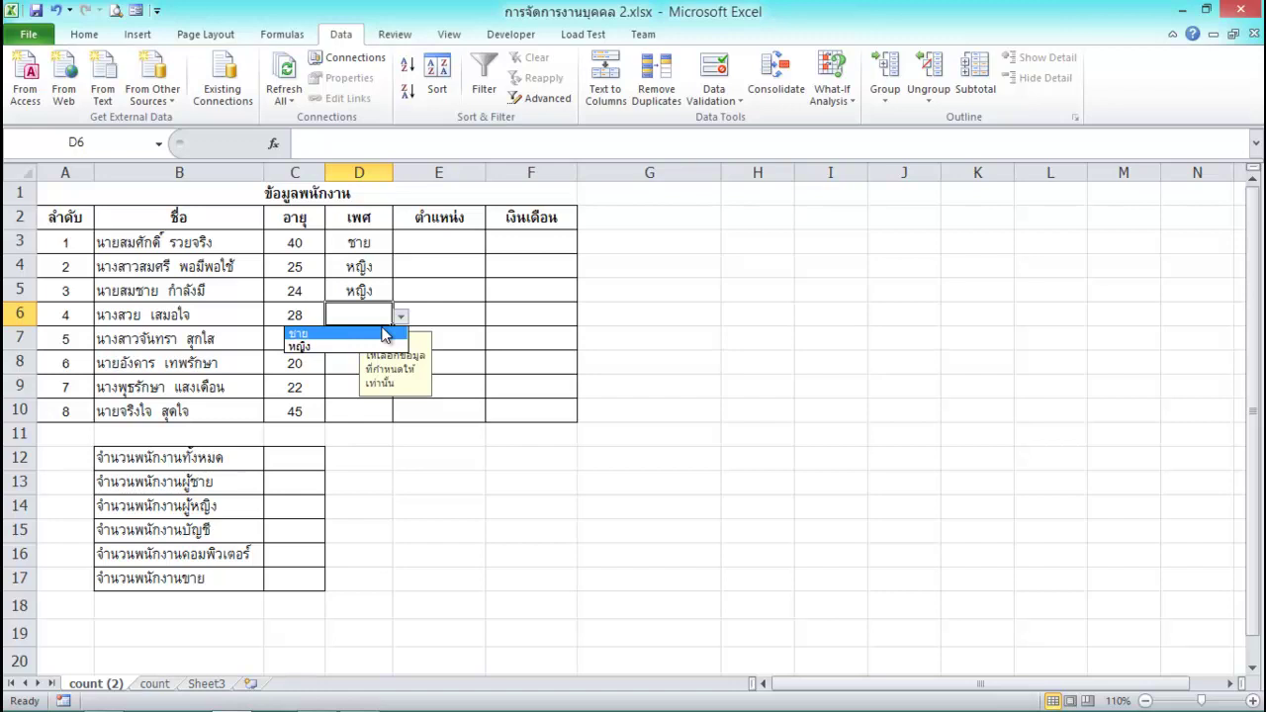
left_click(375, 347)
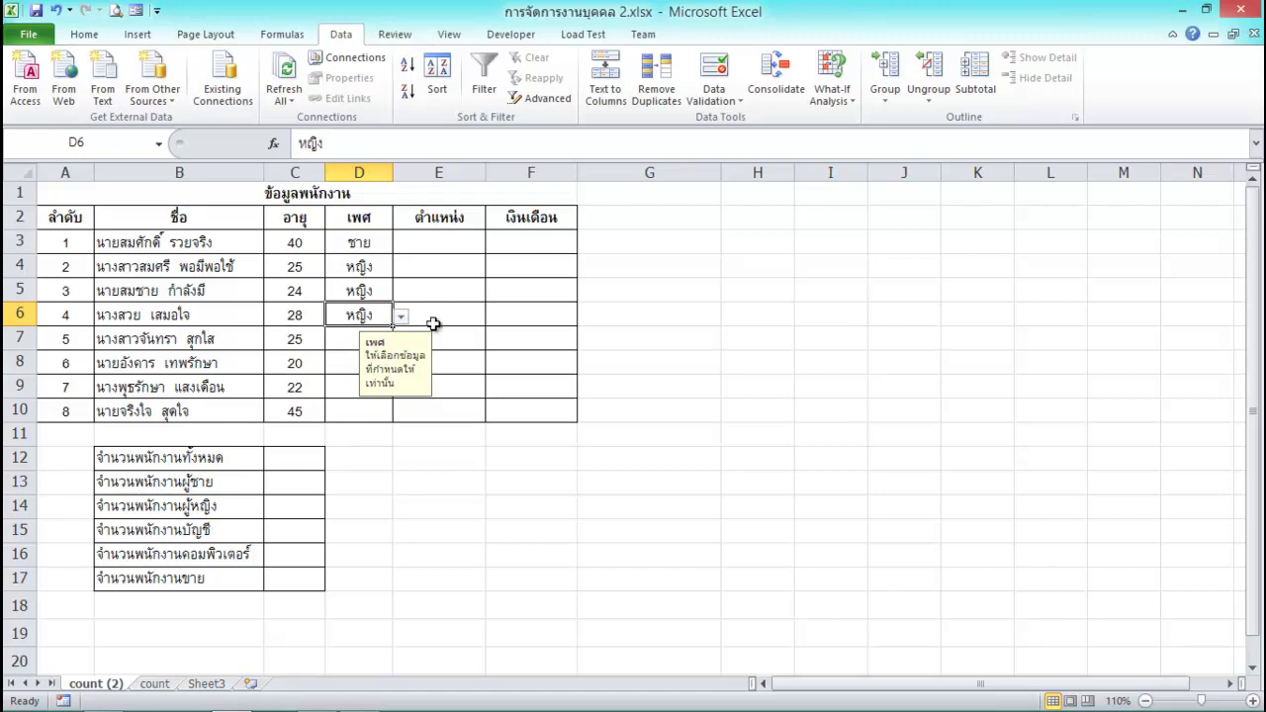
Restrict the position cells E3:E10 with a List validation using the source "บัญชี,คอมพิวเตอร์,ขาย".
left_click(459, 246)
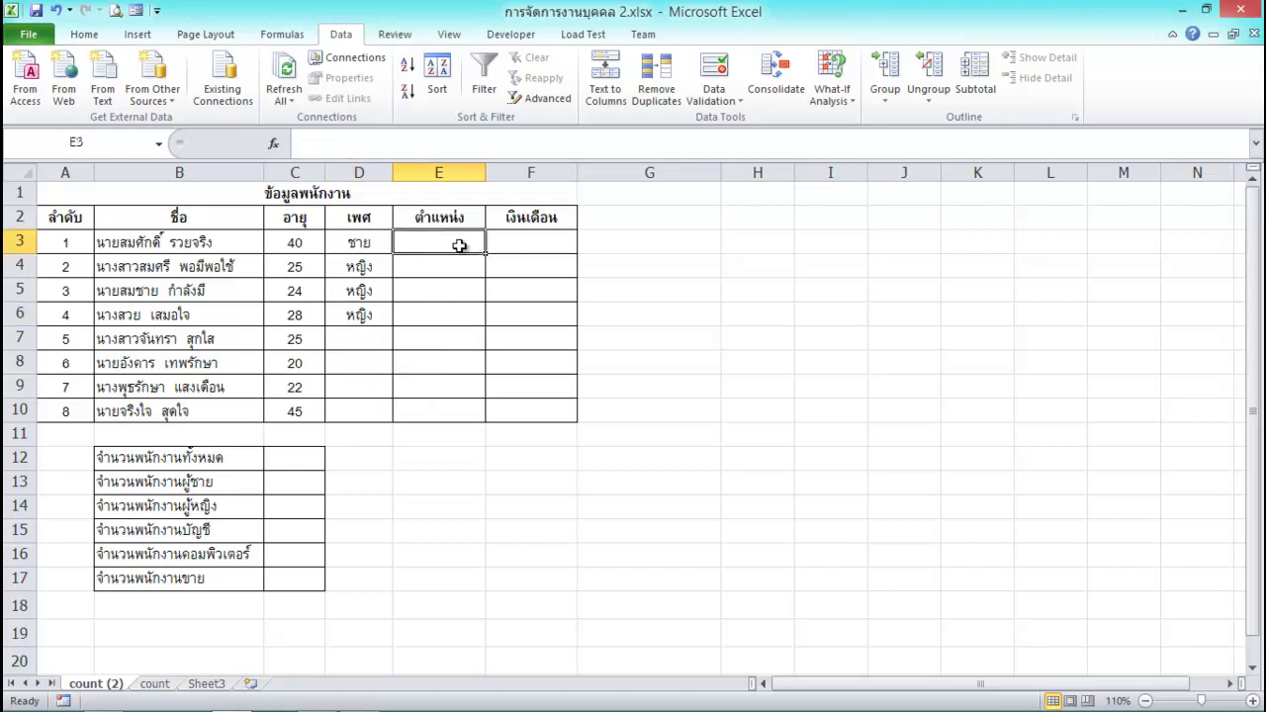
left_click_drag(459, 245, 463, 409)
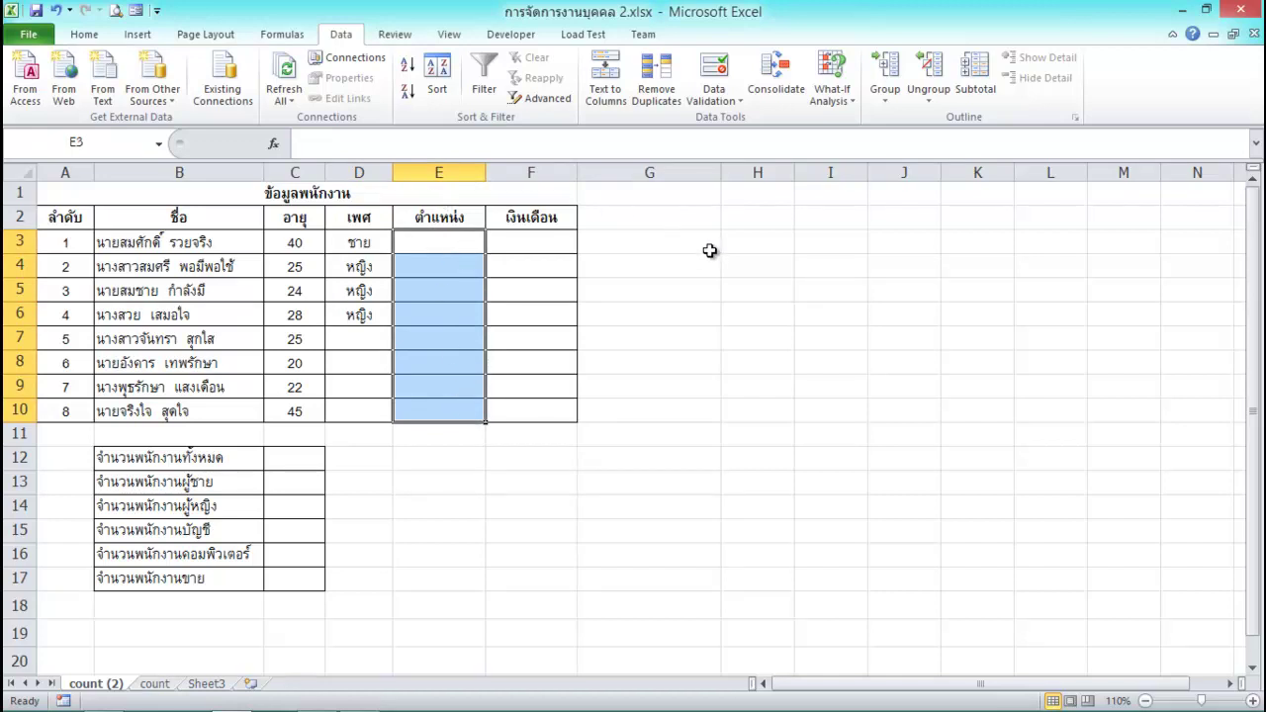
left_click(741, 99)
left_click(749, 120)
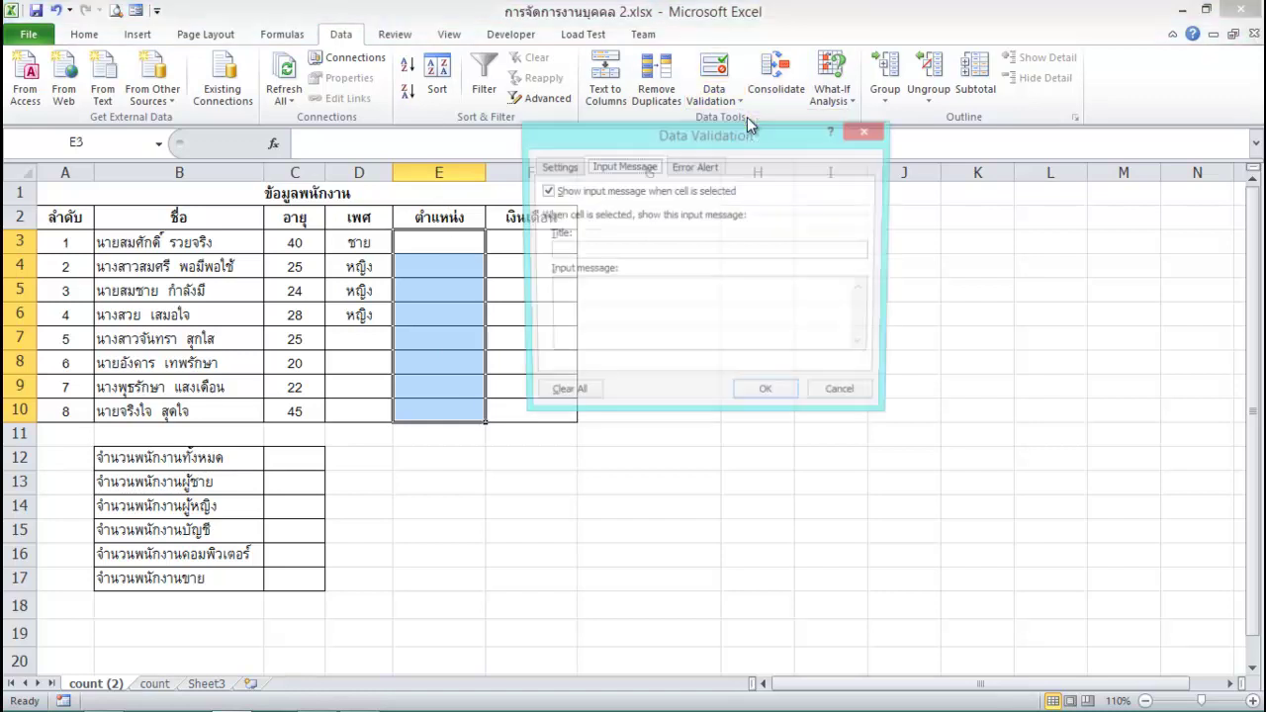
left_click(549, 166)
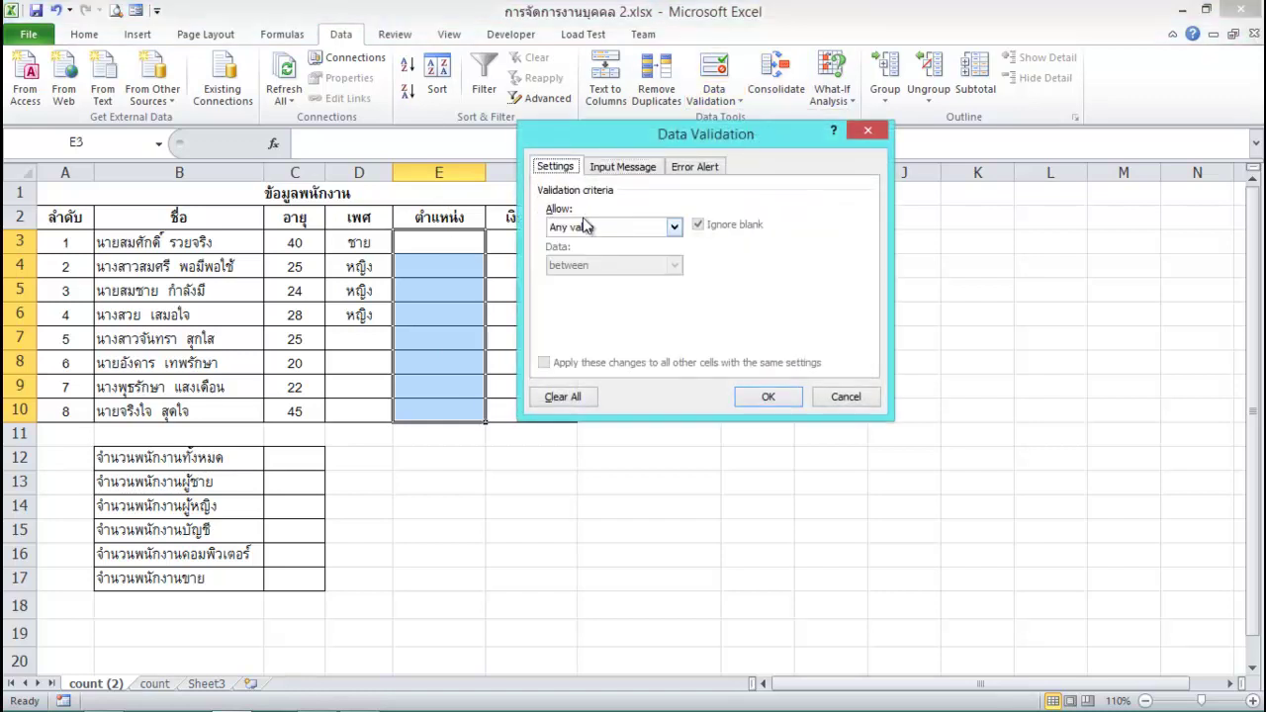
left_click(596, 230)
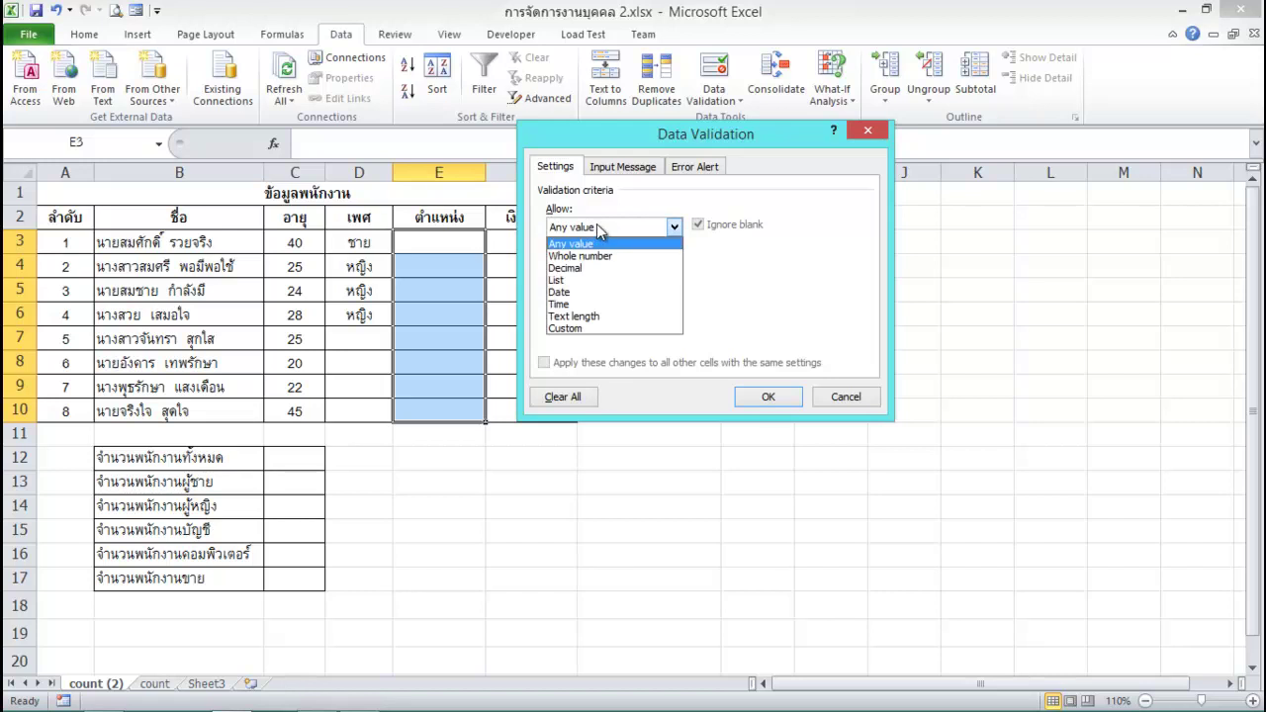
left_click(611, 285)
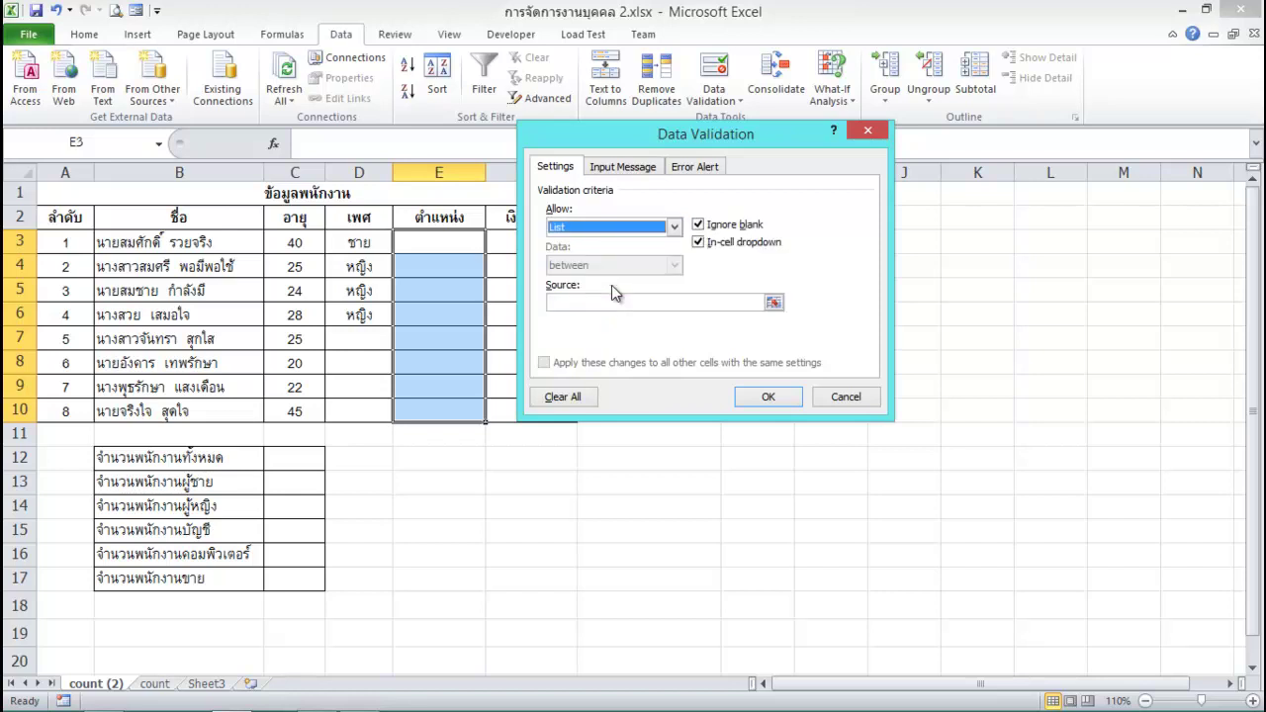
left_click(624, 300)
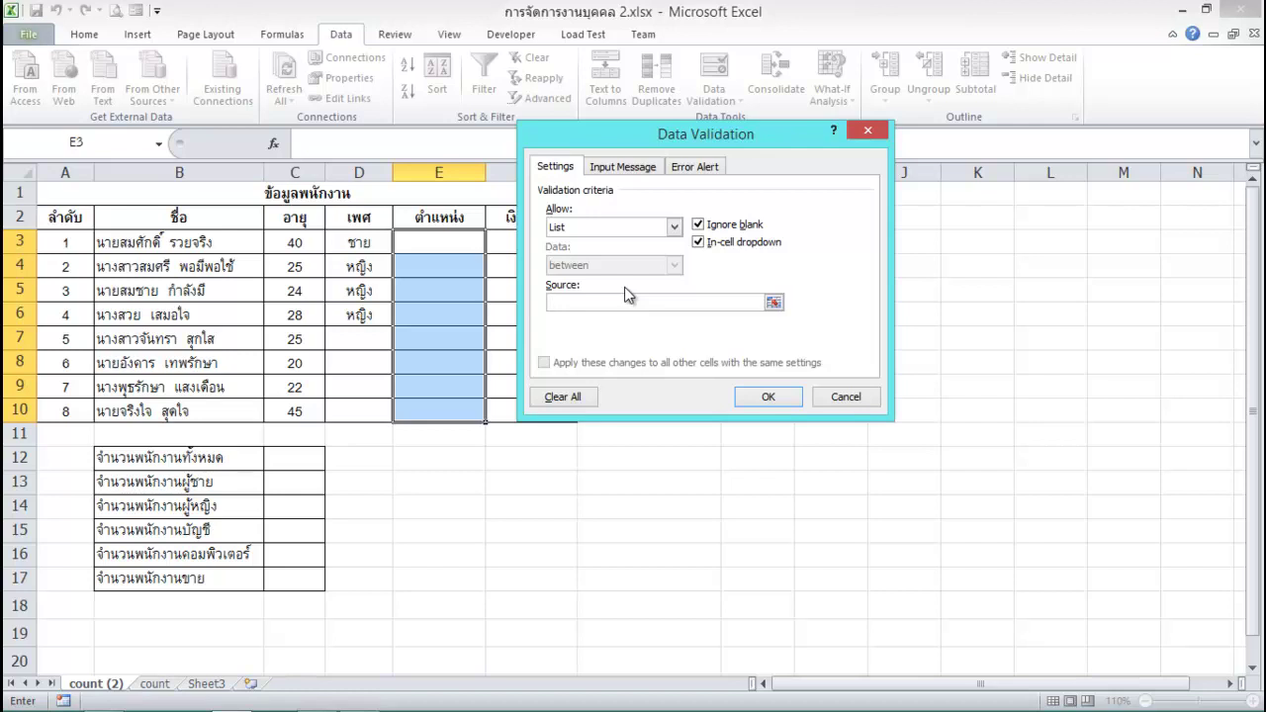
type("บัญช")
key("BackSpace")
type("ชี,คอมพิวเตอร์,ขาย")
Give the position validation an input message titled "ตำแหน่งงาน" reading "กรุณาเลือกตำแหน่งงานที่กำหนดให้เท่านั้น".
left_click(633, 168)
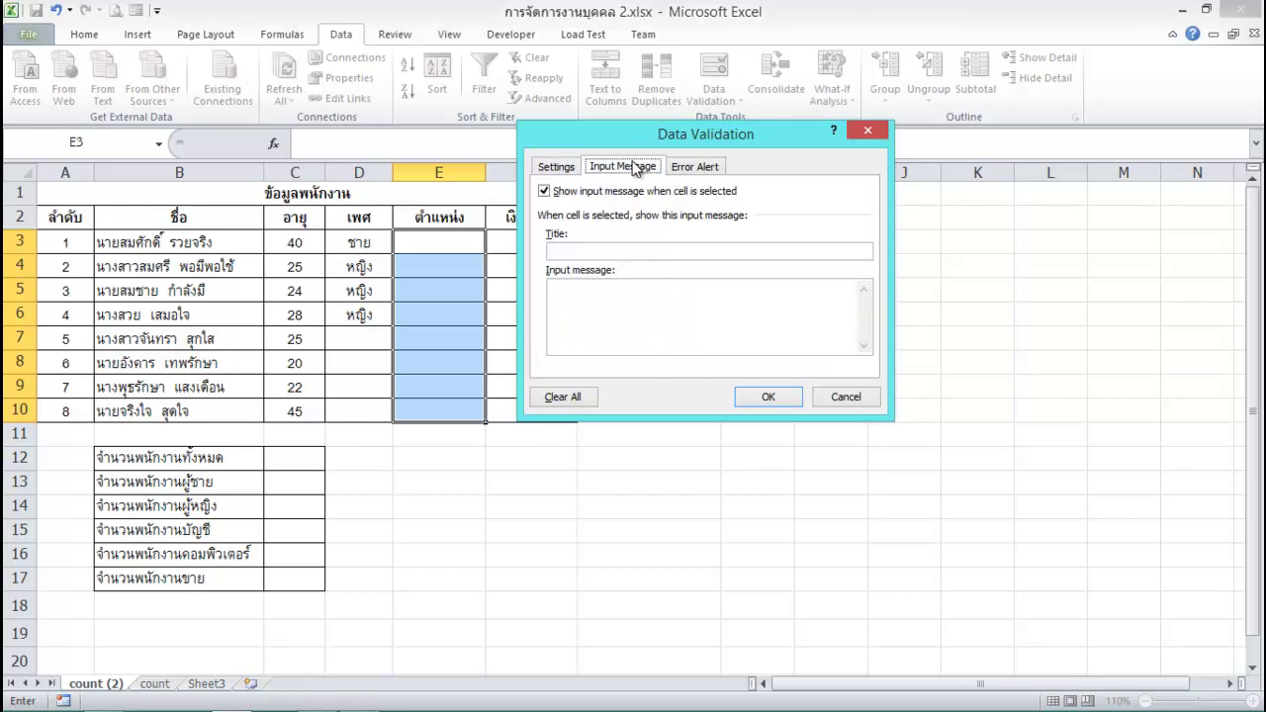
left_click(642, 252)
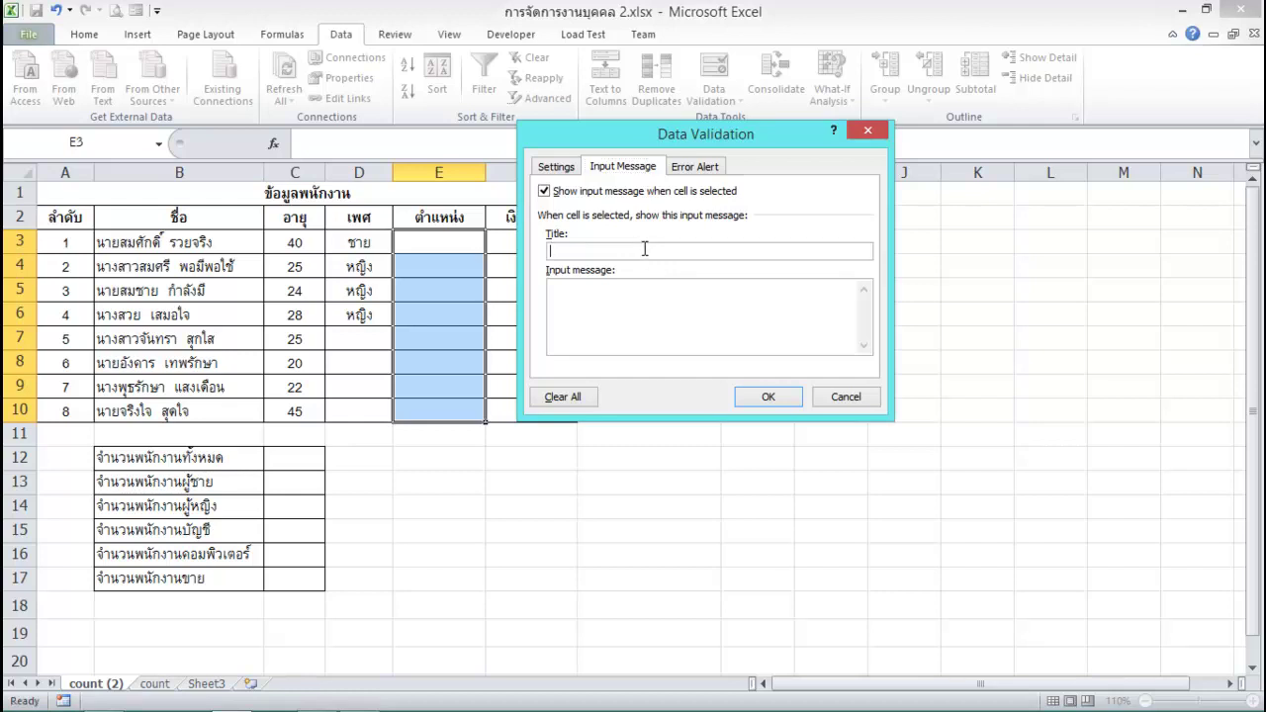
type("ตำแหน่งงาน")
left_click(698, 306)
type("กรุณาเลือกตำแหน่ง")
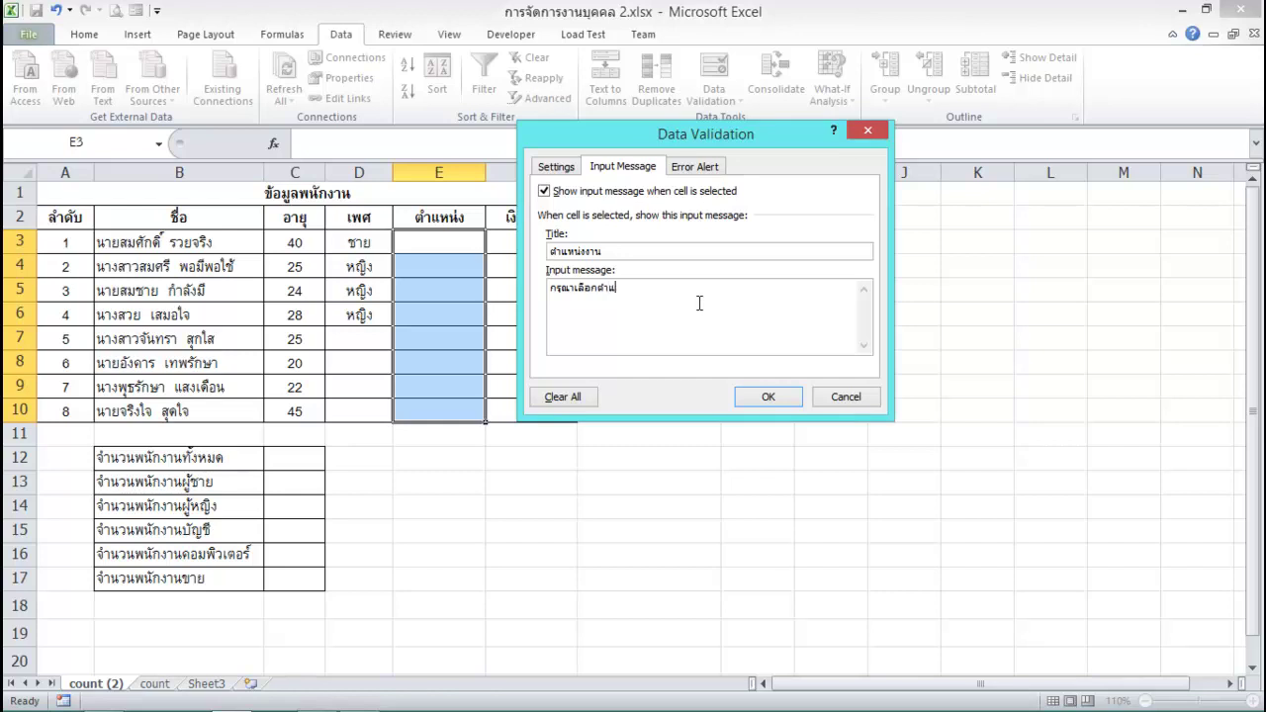
type("งานที่กำหนดไ")
type("ห้เท่านั้น")
Title the position error alert "ป้อนข้อมูลไม่ถูกต้อง" with the message "กรุณาป้อนข้อมูลใหม่" and apply the validation.
left_click(697, 167)
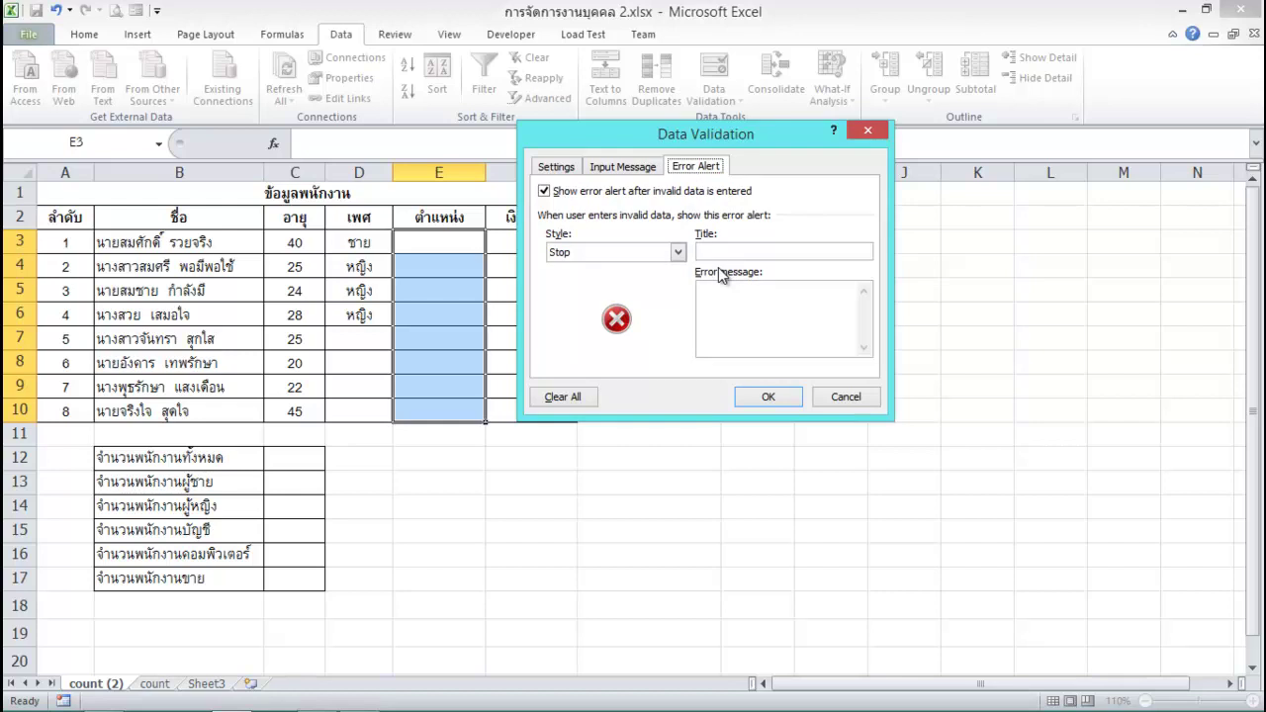
left_click(824, 253)
type("ป้อนข้อมูลไม่ถูกต้อง")
left_click(802, 308)
type("กรุณาป้อนข้อมูลใหม่")
left_click(765, 405)
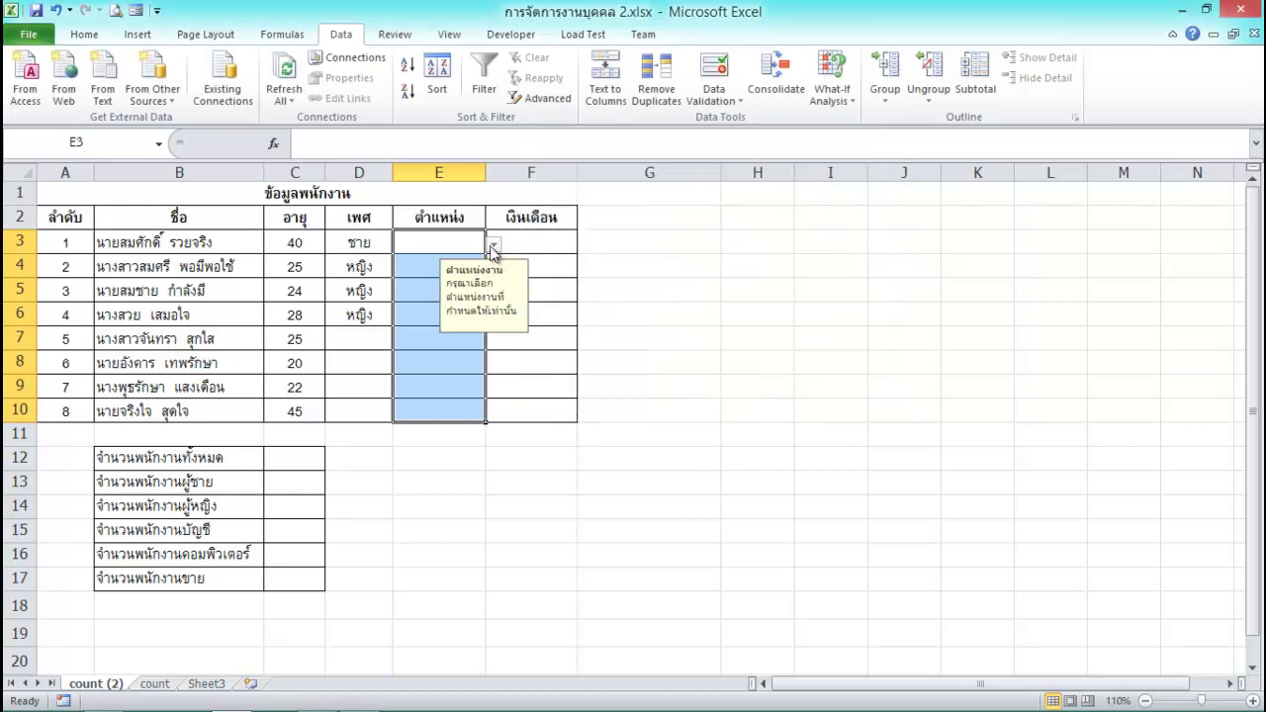
Choose the position บัญชี from the list in E3 and enter ขาย in E4.
left_click(496, 246)
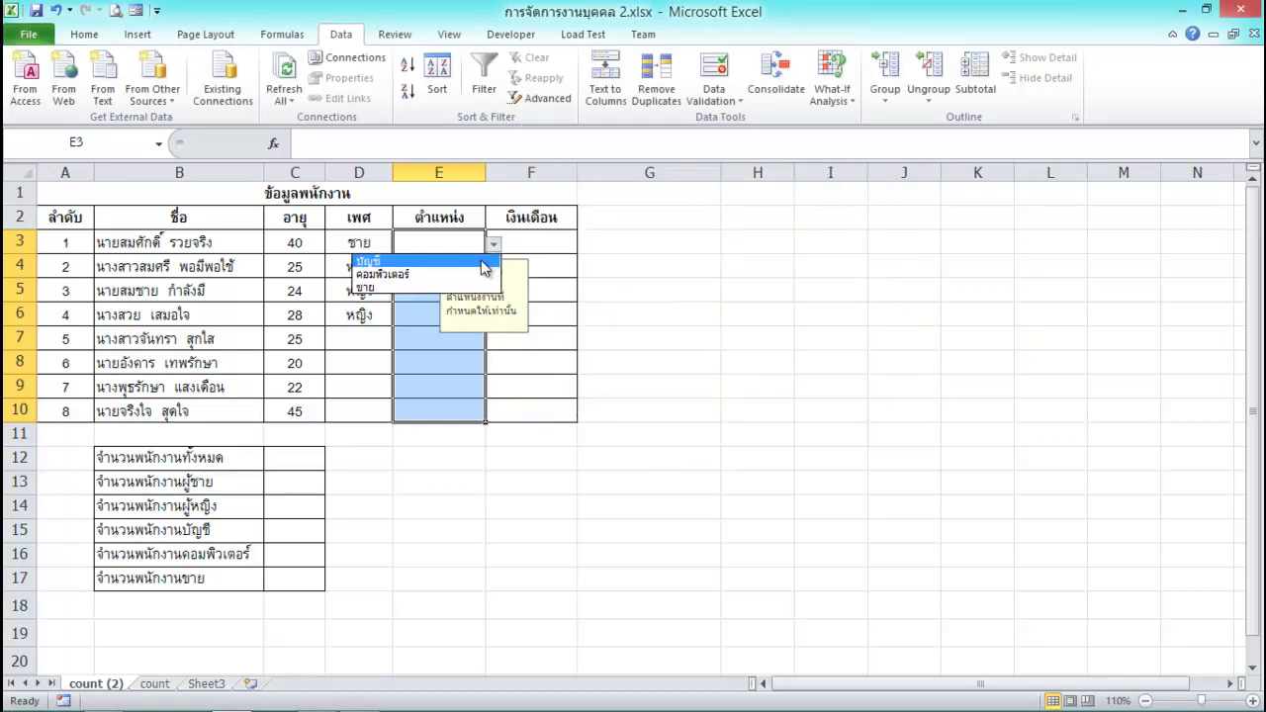
left_click(483, 261)
left_click(424, 262)
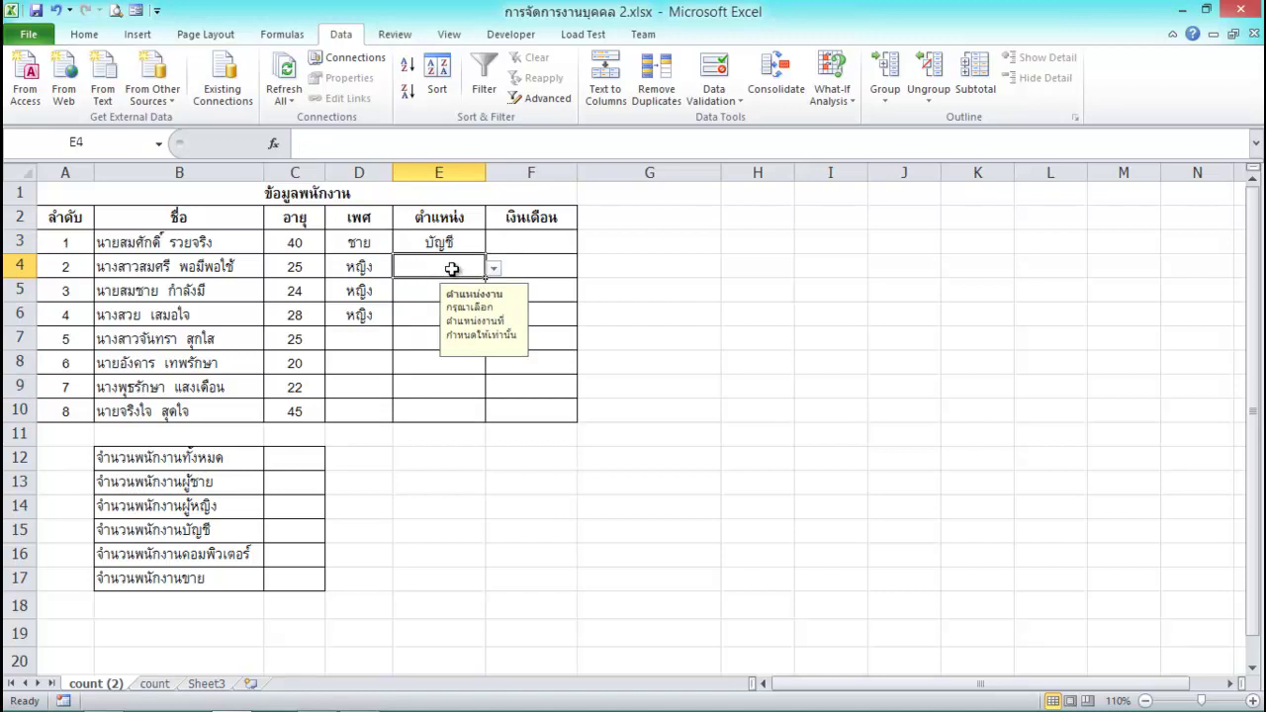
type("ขาย")
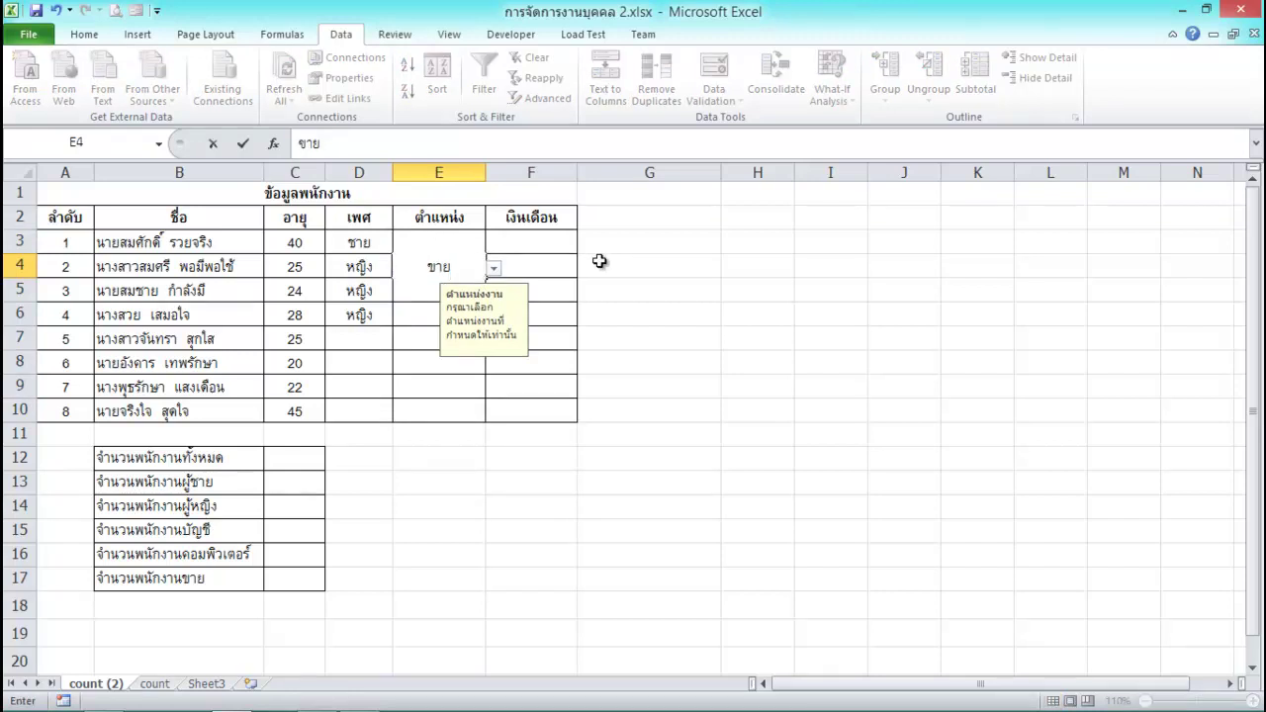
key("Return")
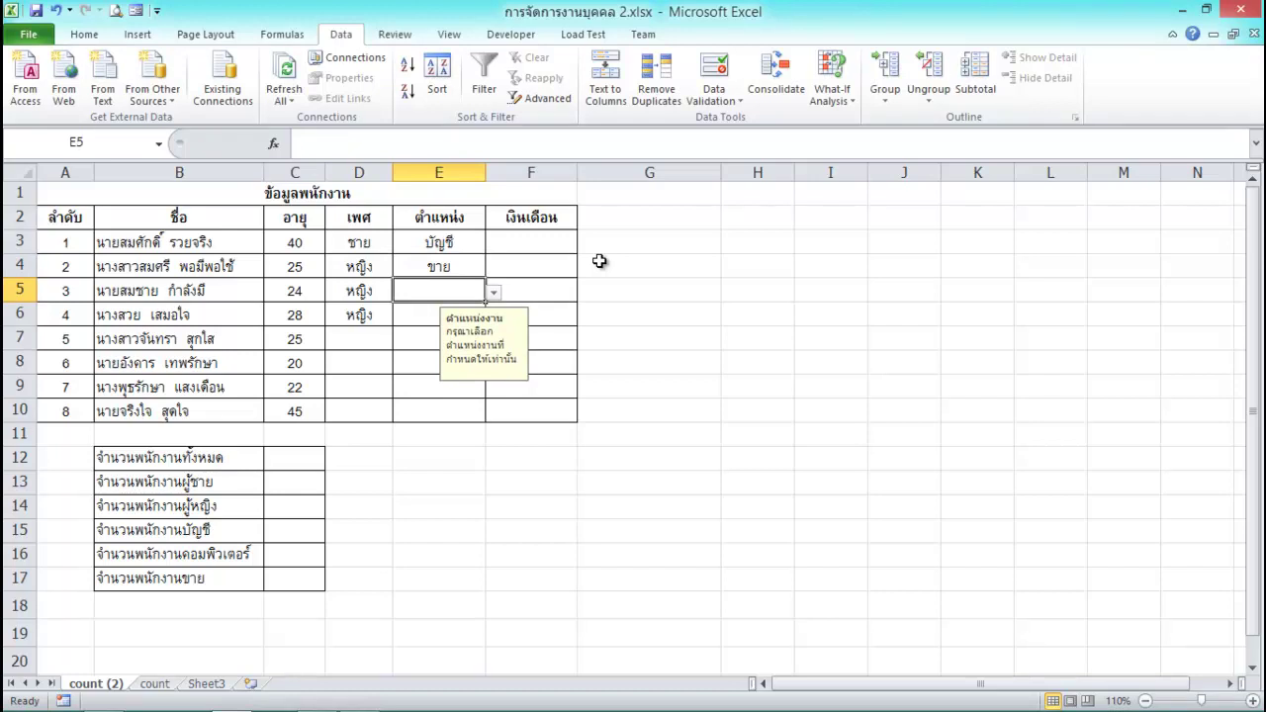
Try to enter the unlisted value ชาย as the position in E5 and cancel the entry.
type("ขาย")
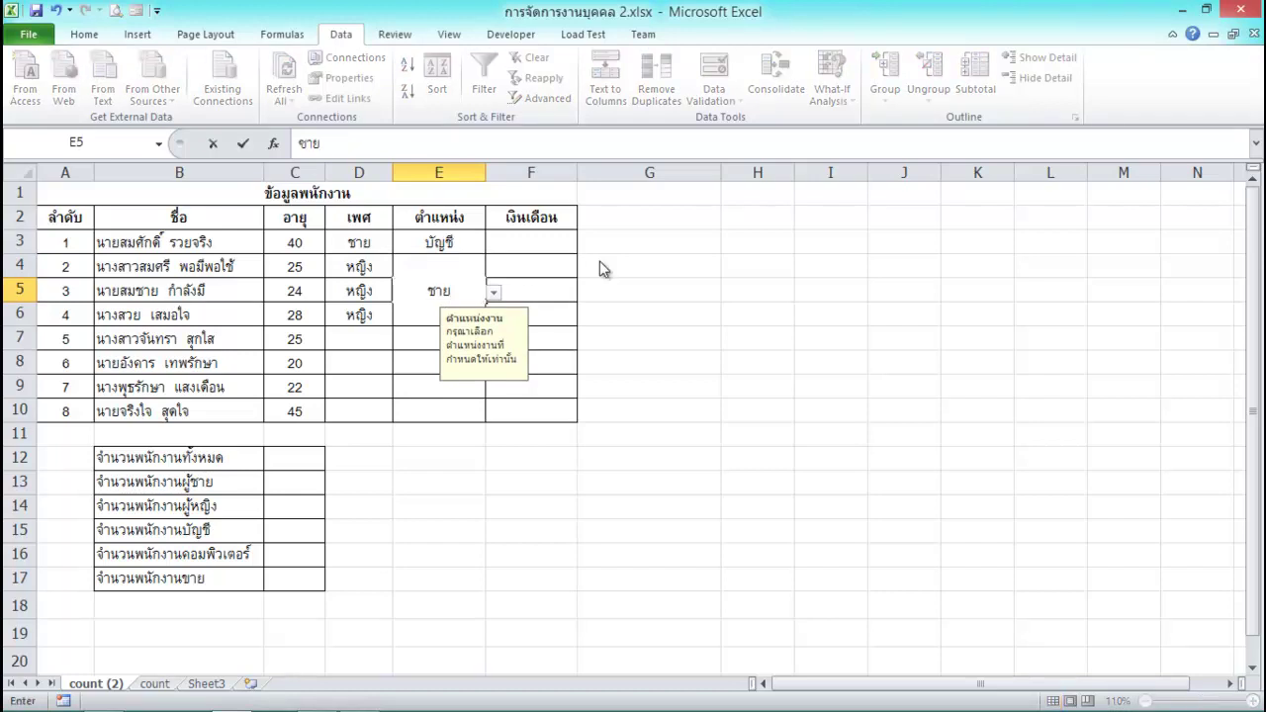
key("Return")
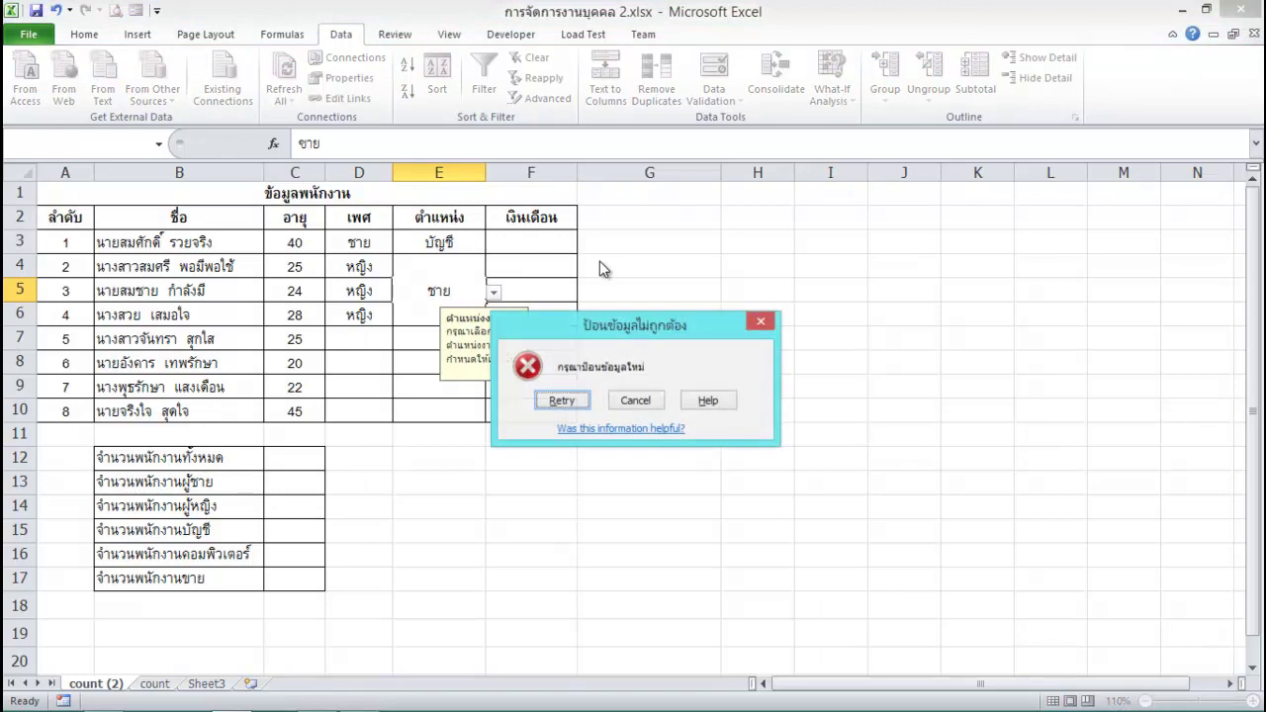
left_click(651, 406)
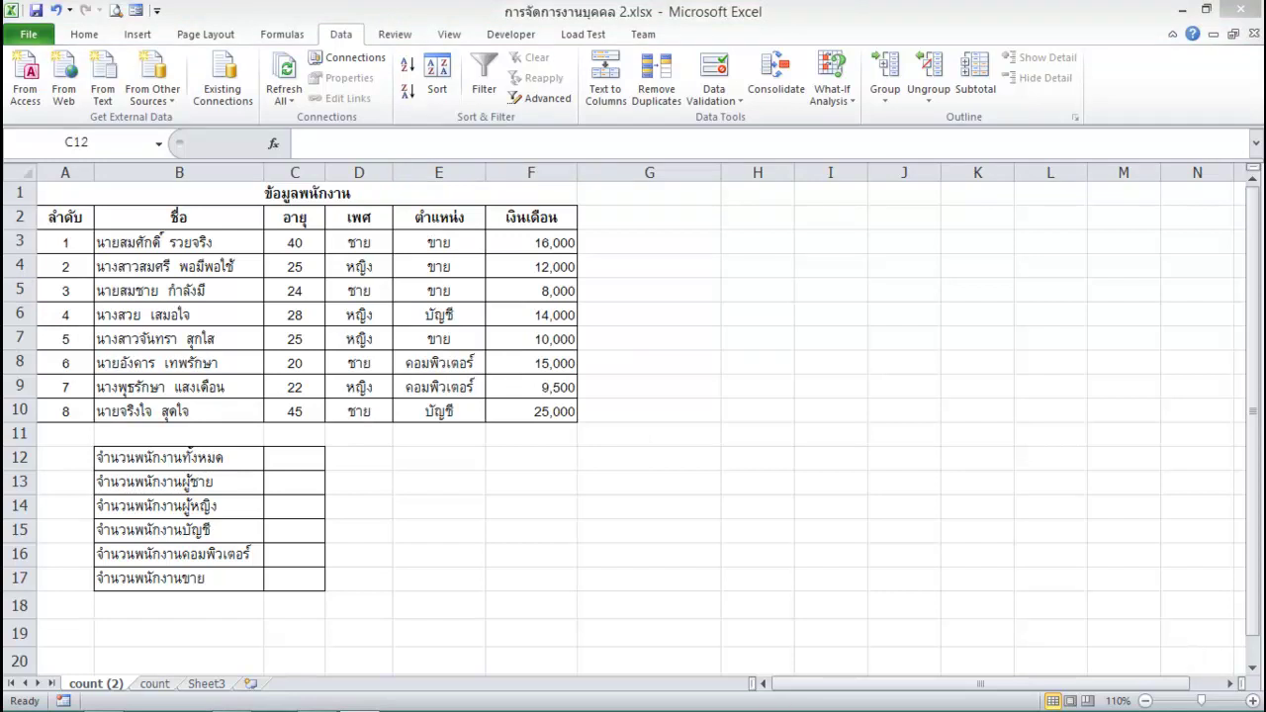
Count all employees in C12 with the formula =counta(A3:A10).
left_click(287, 470)
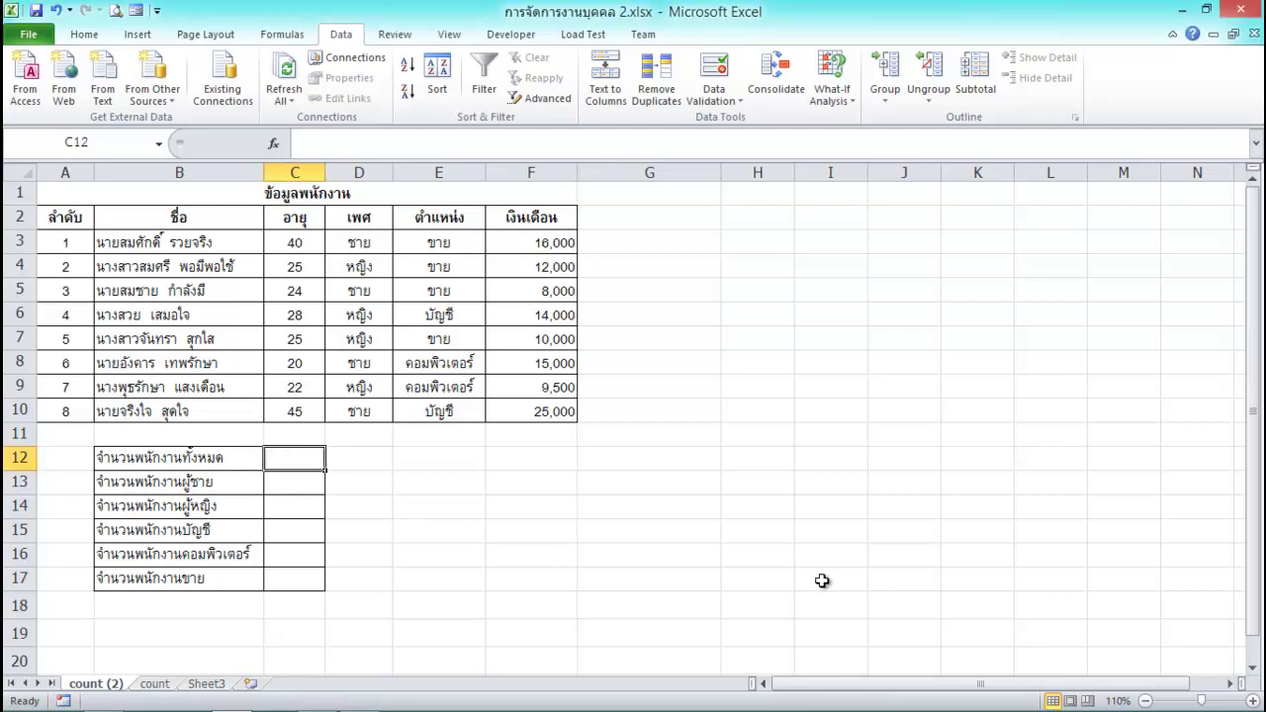
type("ช")
key("BackSpace")
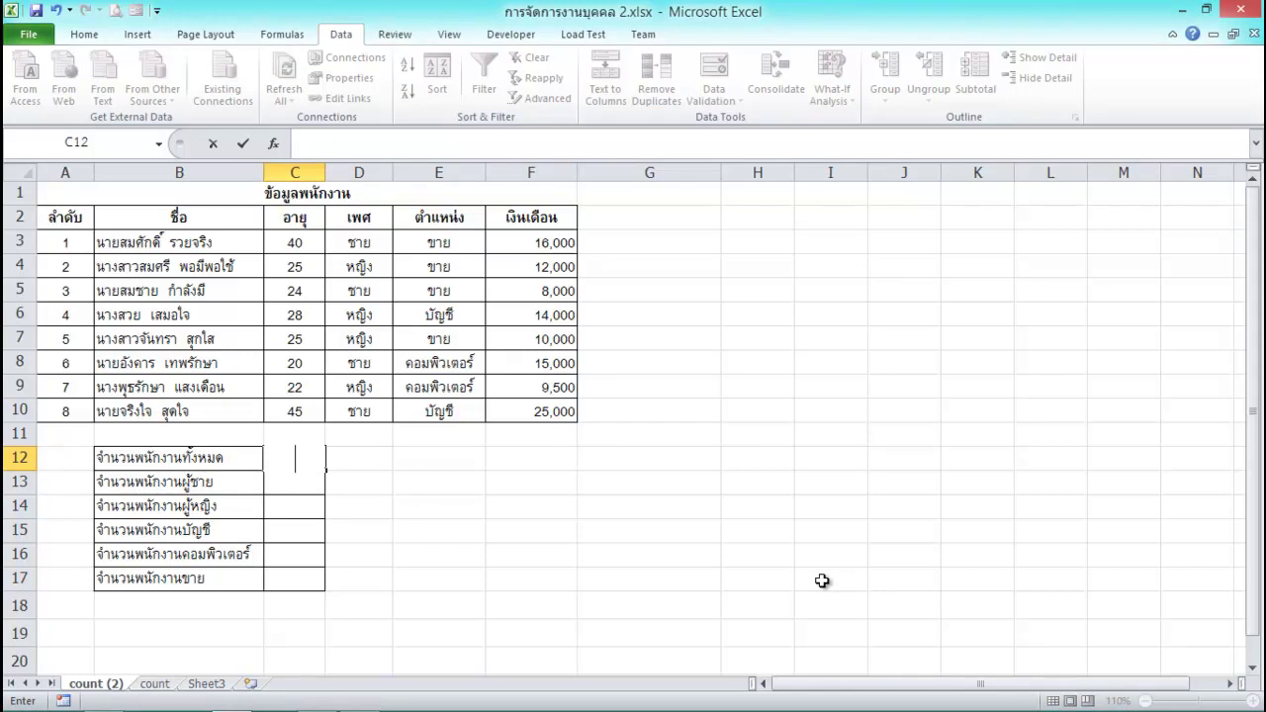
type("=c")
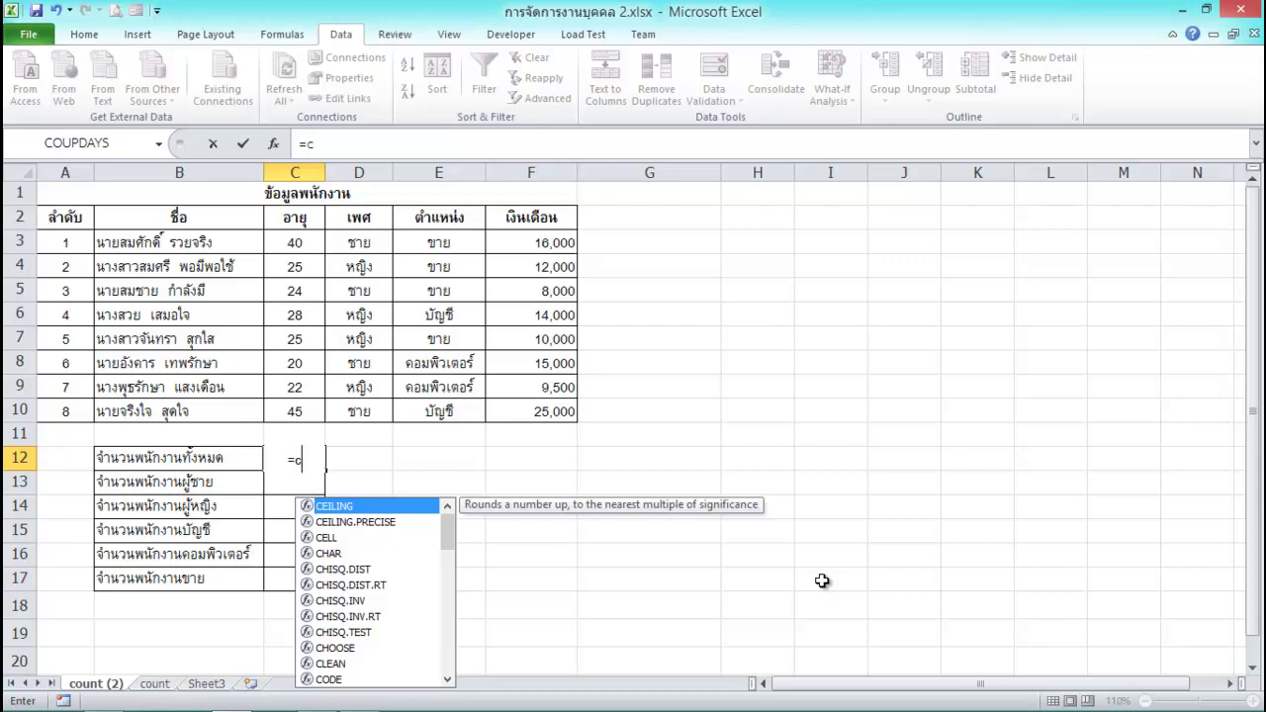
type("o")
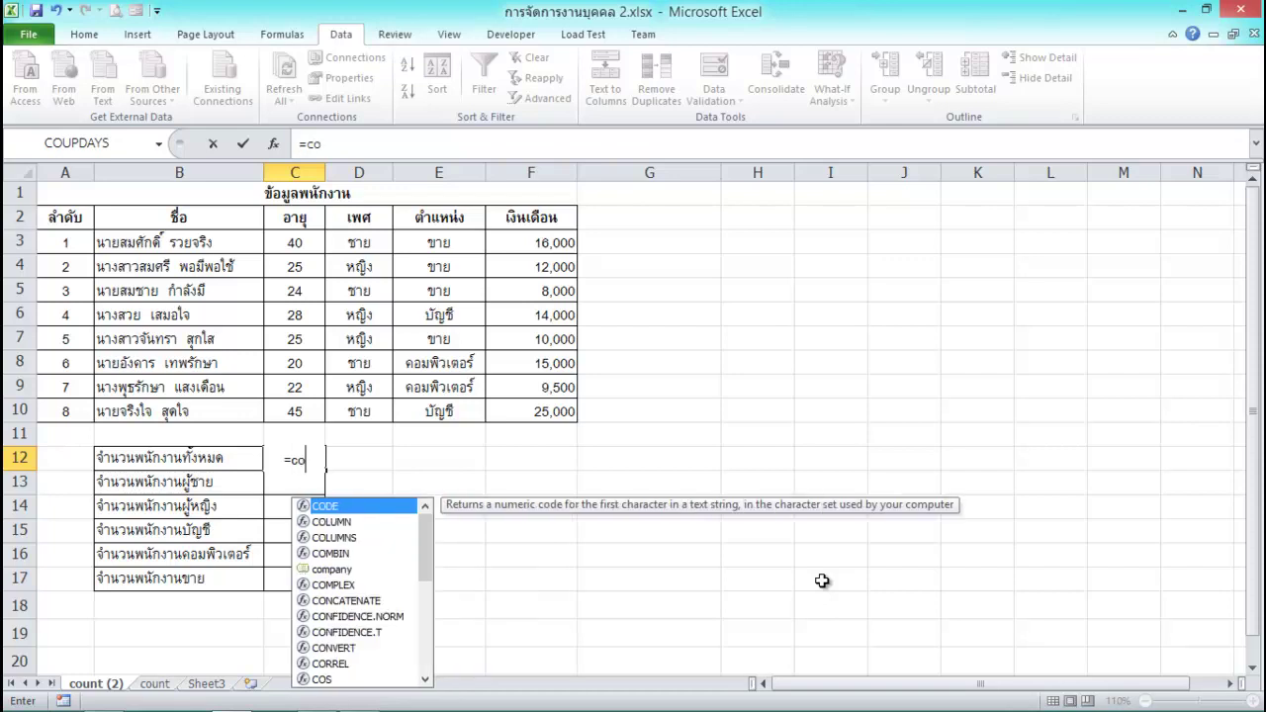
type("unta")
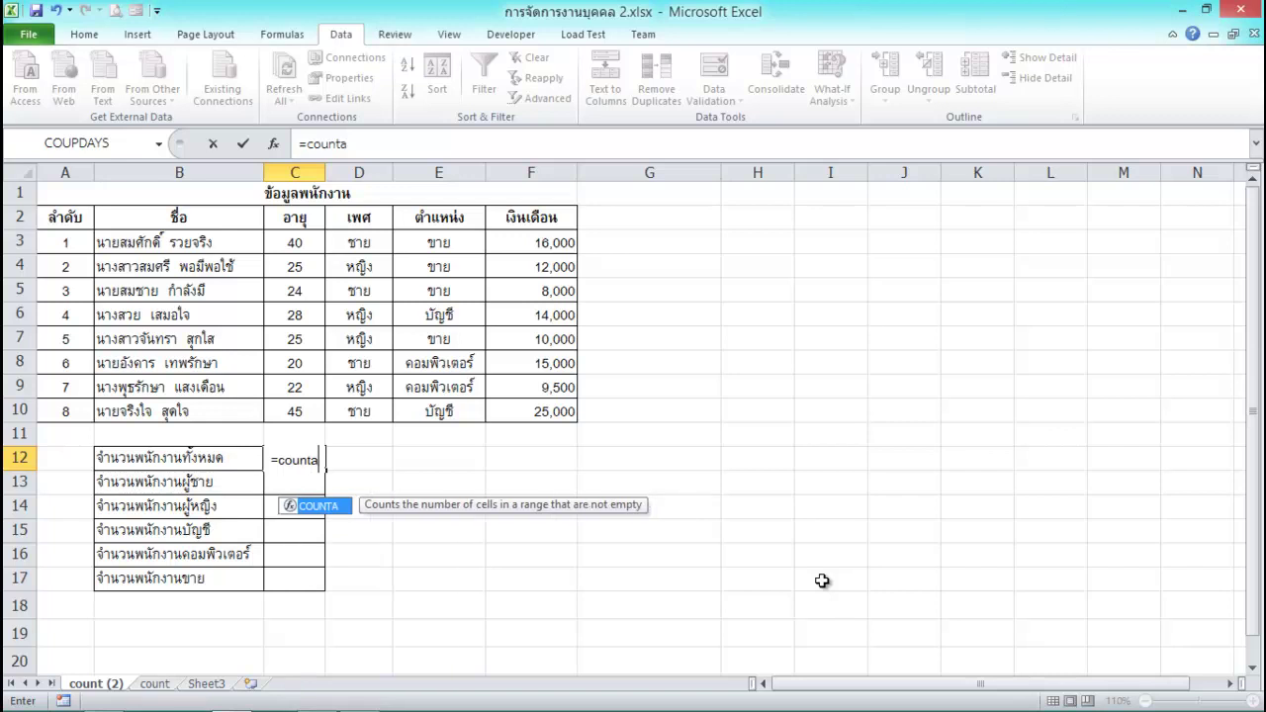
type("(")
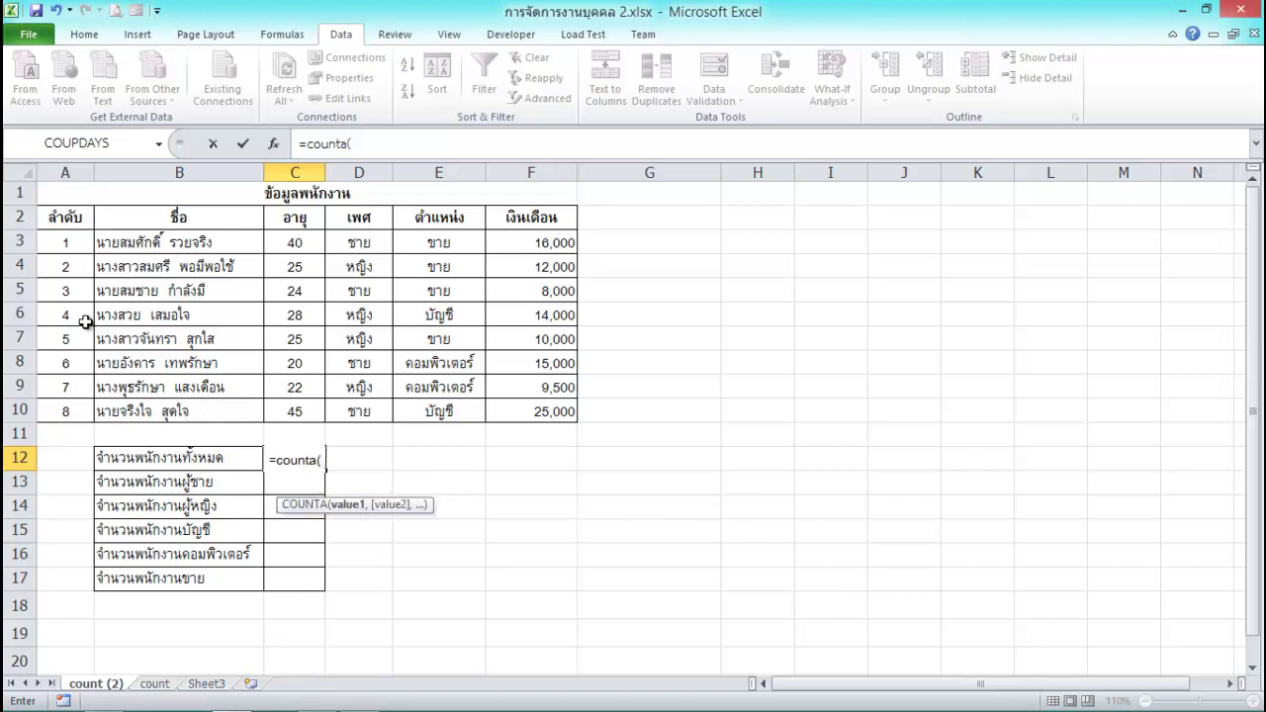
left_click_drag(62, 243, 62, 409)
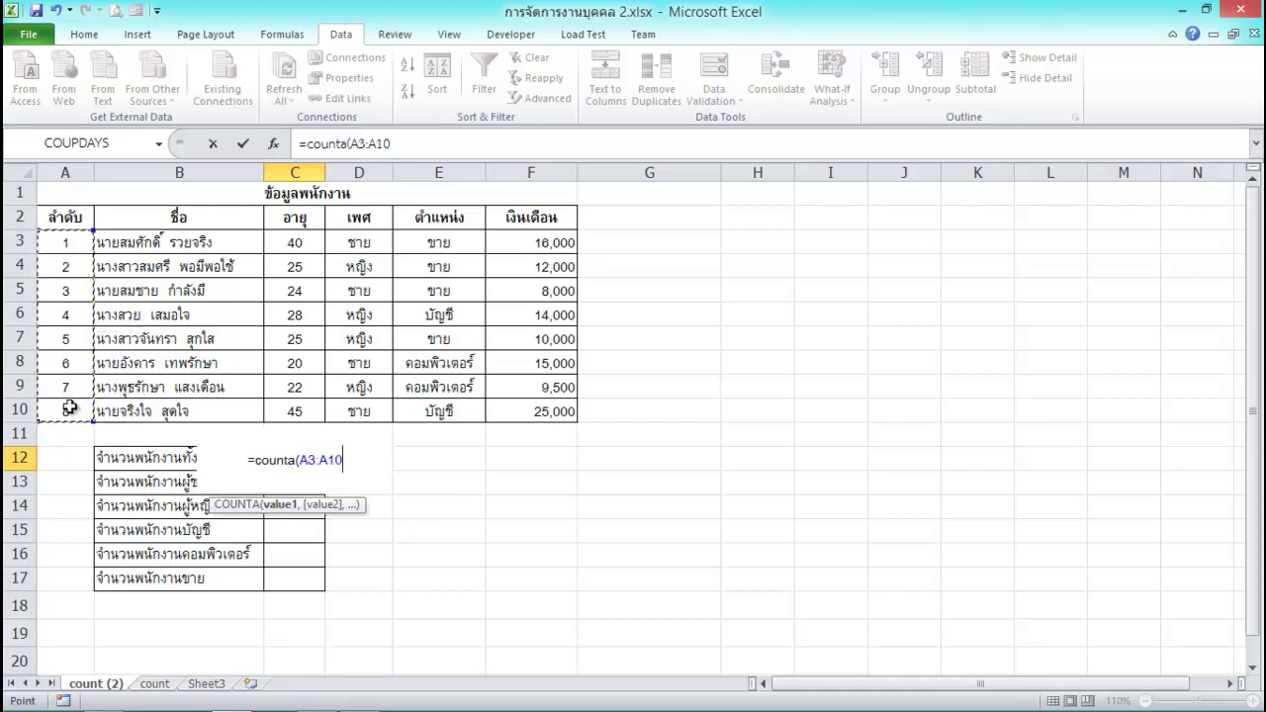
type(")")
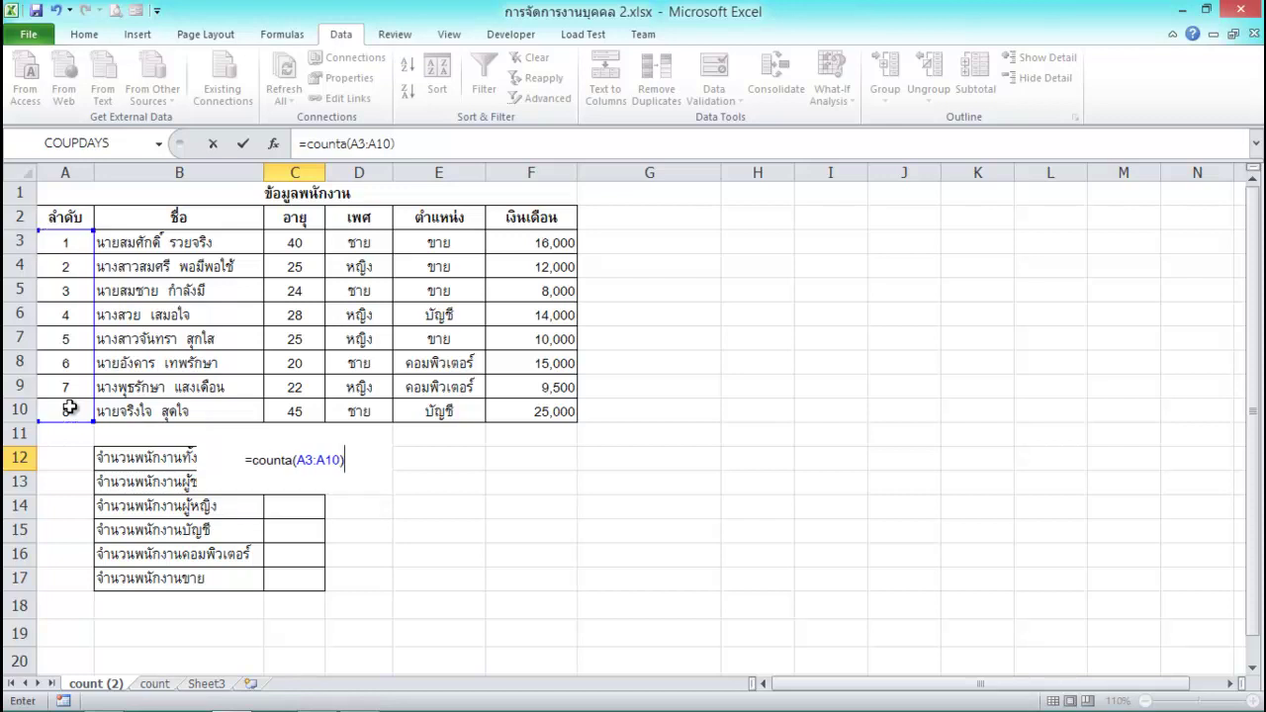
key("Return")
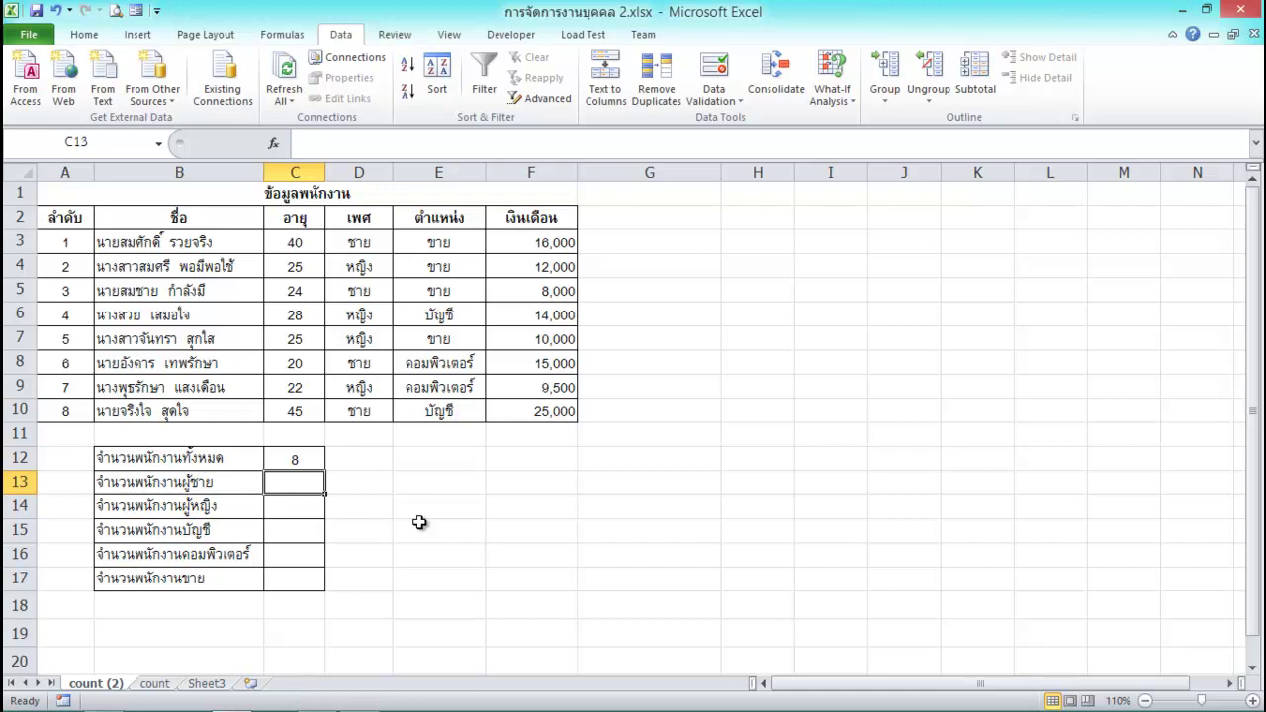
Count the male employees in C13 with the formula =countif(D3:D10,"ชาย").
type("=")
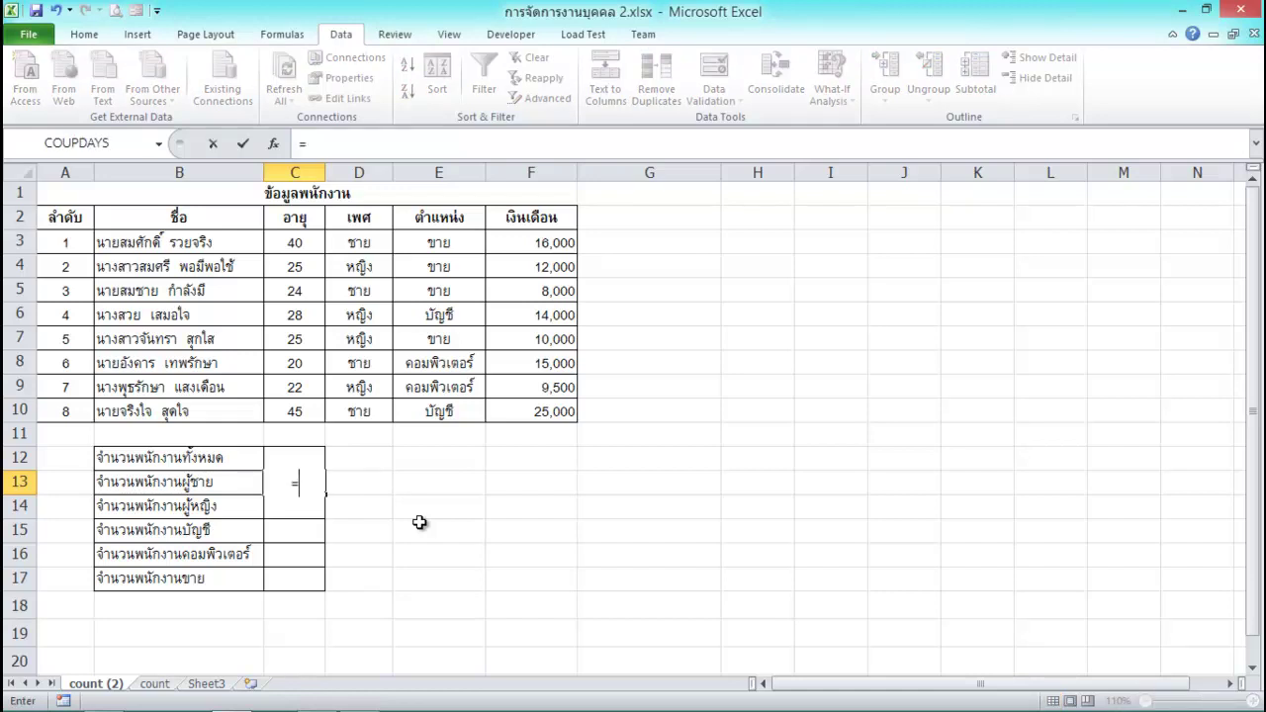
type("co")
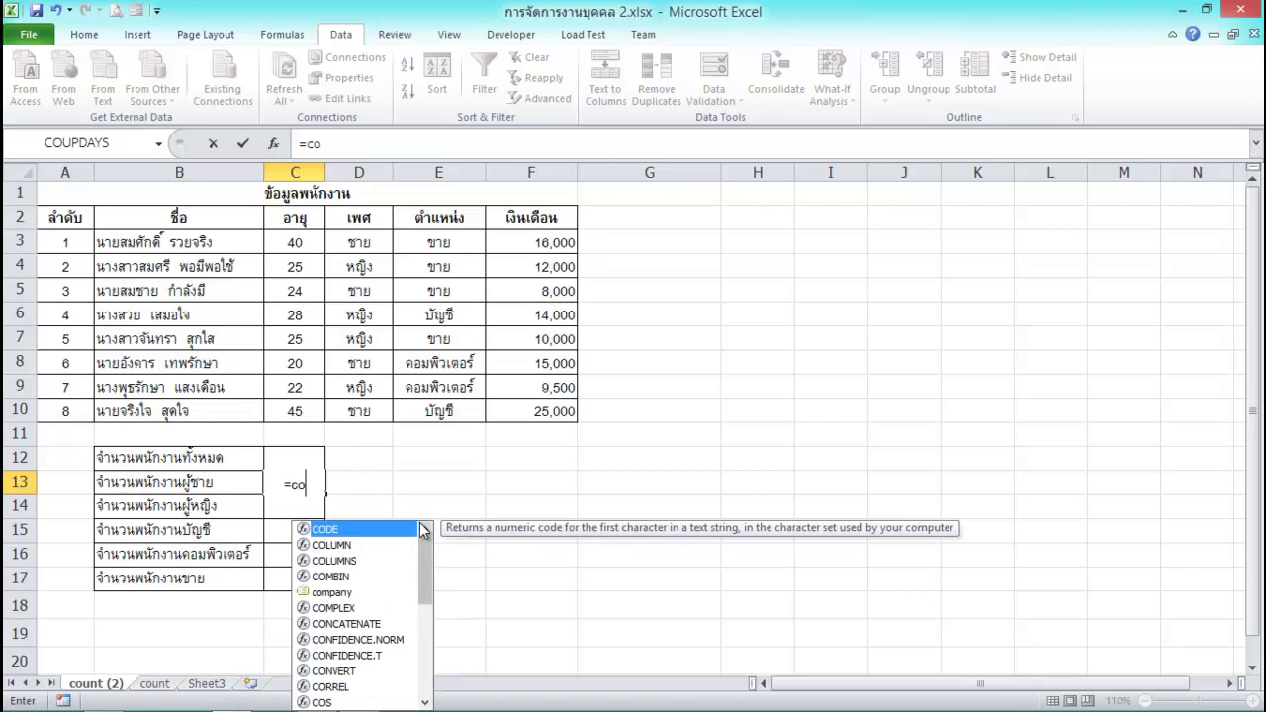
type("untif(")
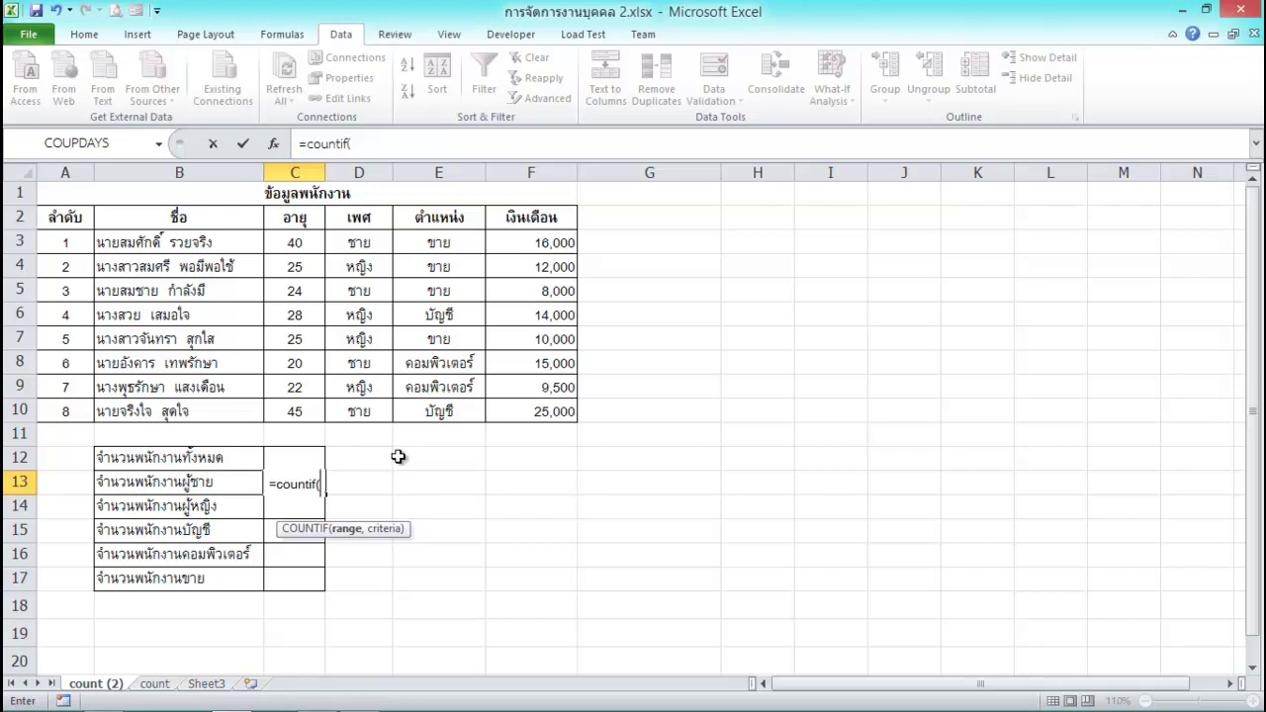
left_click_drag(359, 242, 361, 409)
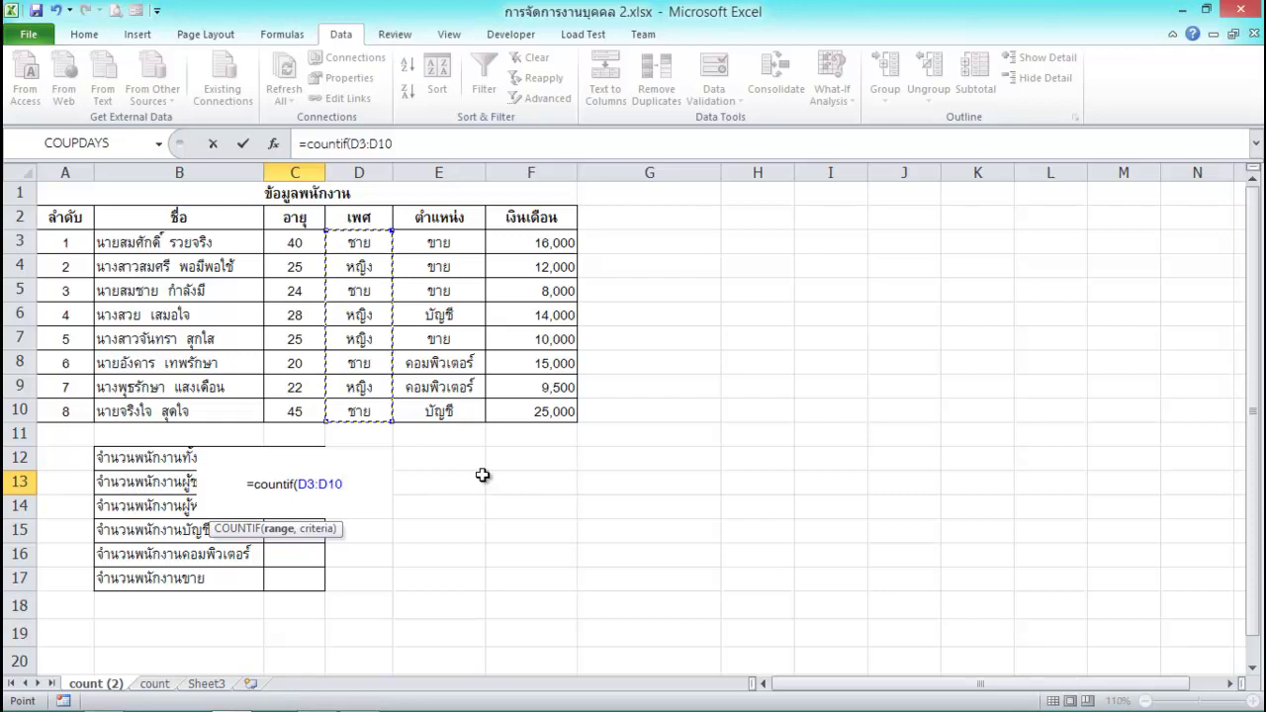
type(",")
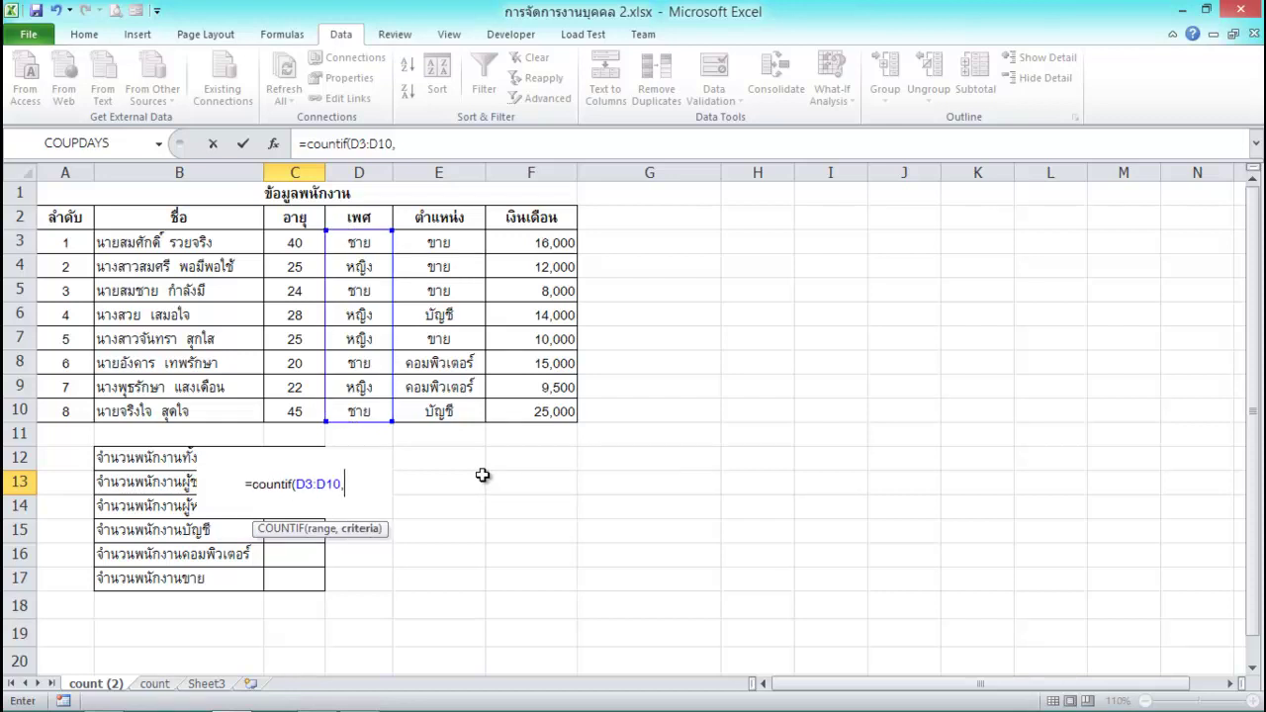
type("\"")
type("=")
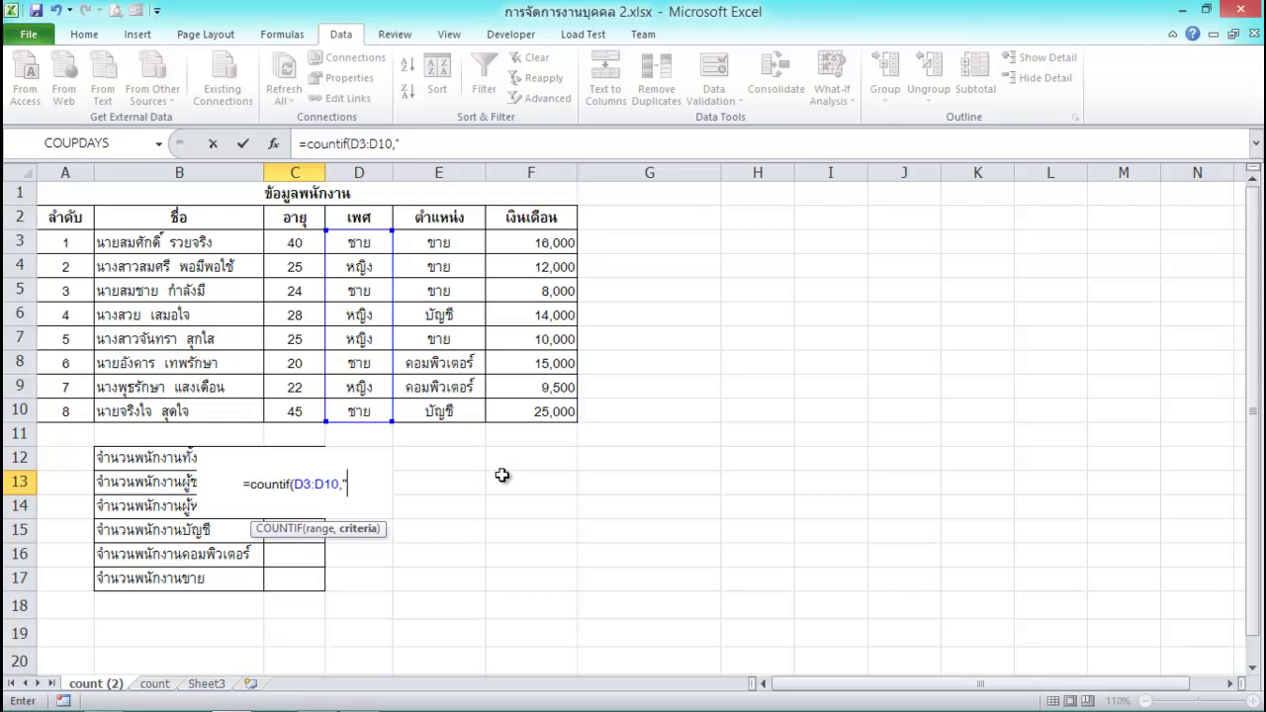
type("ชาย")
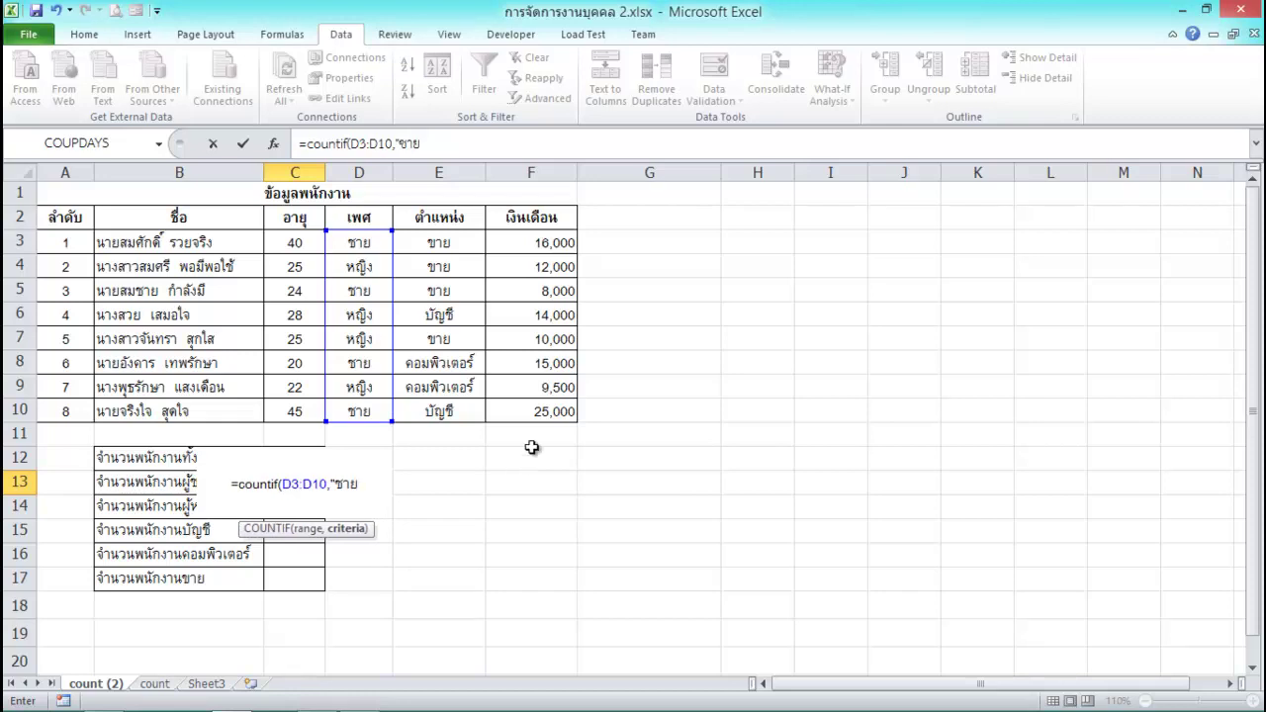
type("\"")
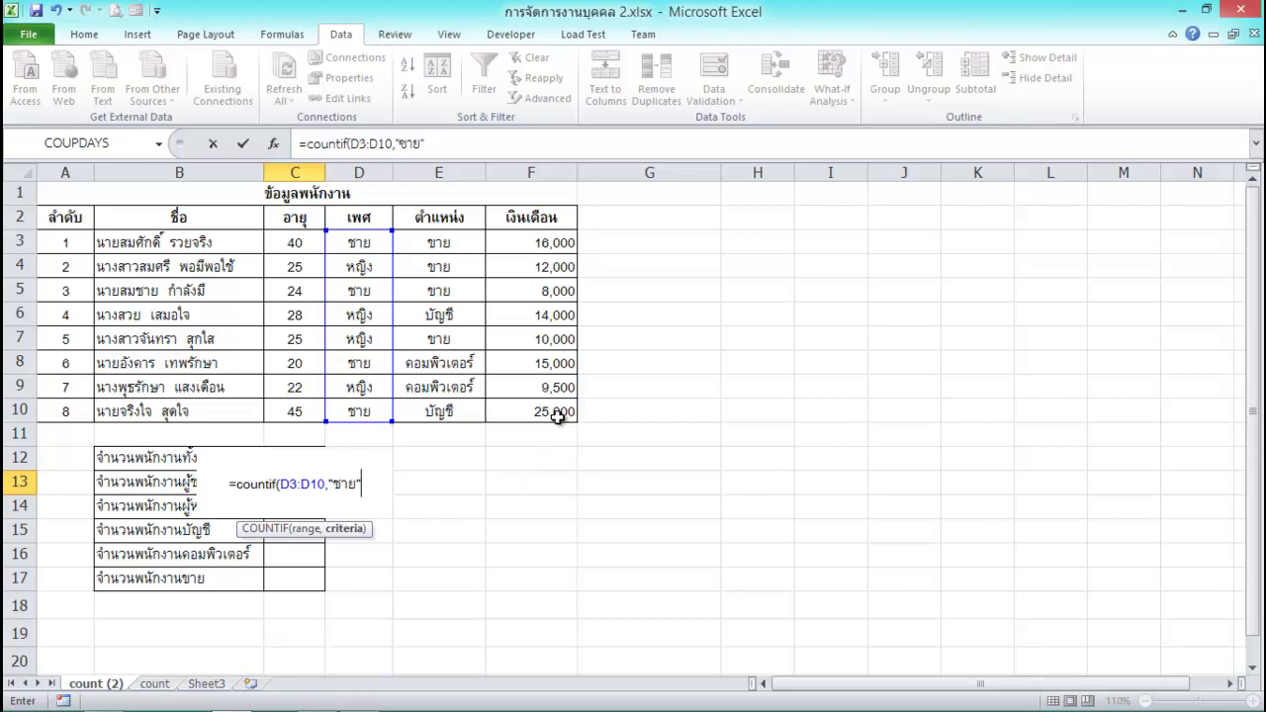
type(")")
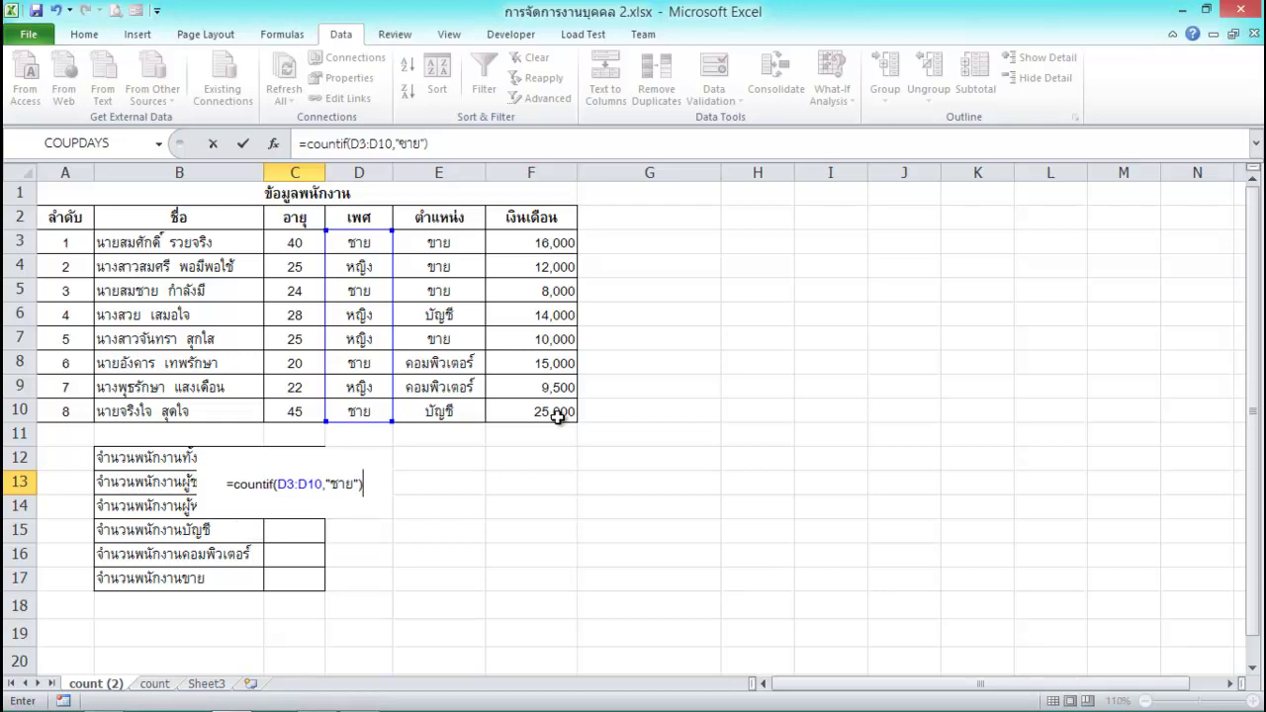
key("Return")
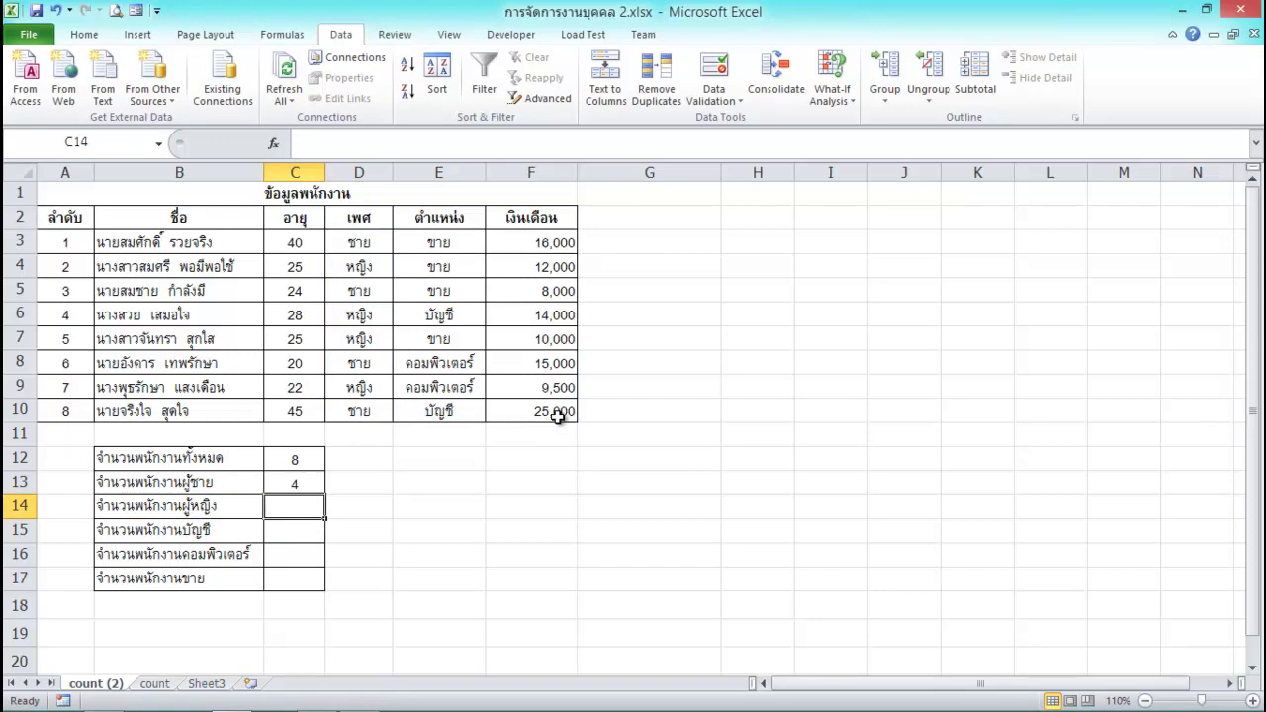
Count the female employees in C14 with the formula =countif(D3:D10,"หญิง").
type("=")
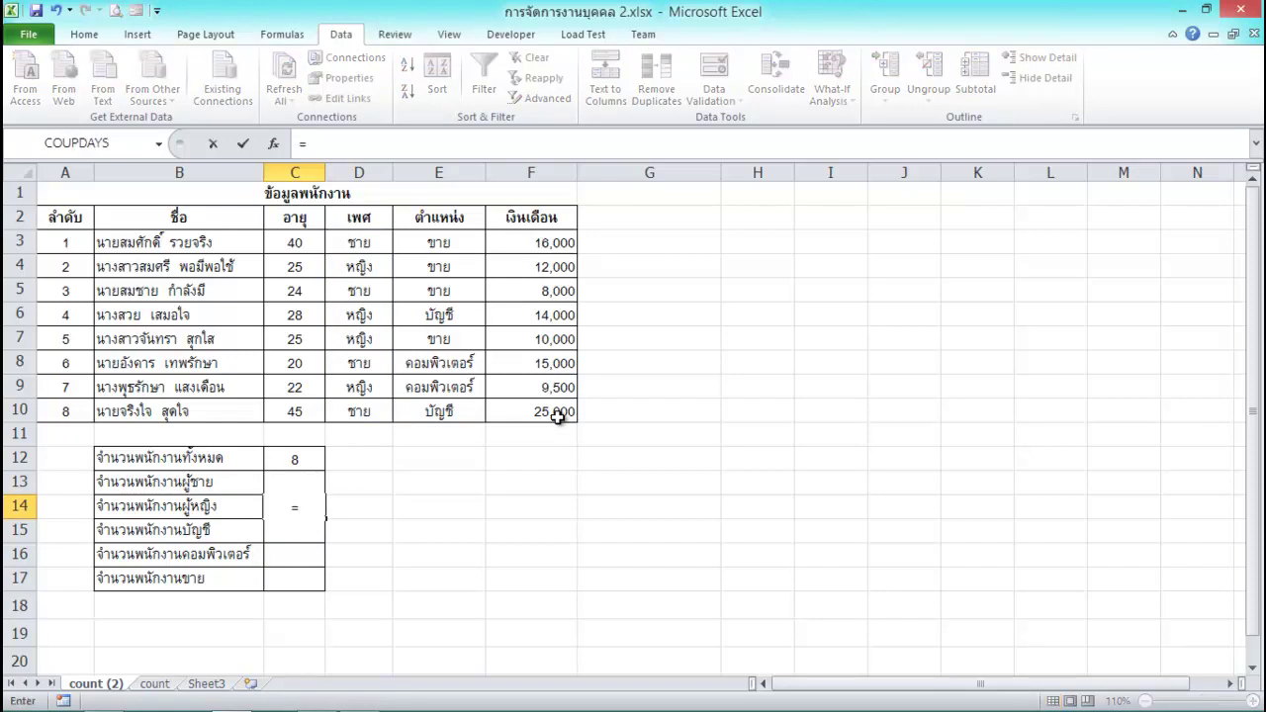
type("co")
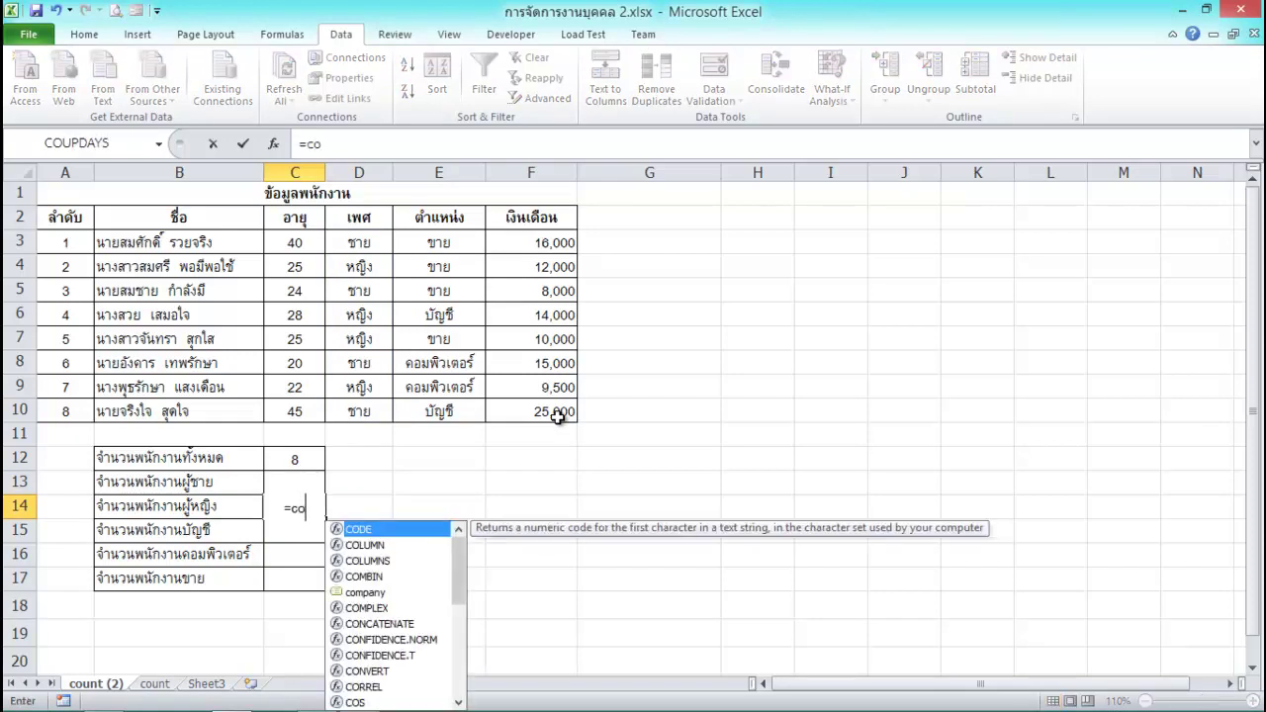
type("untif(")
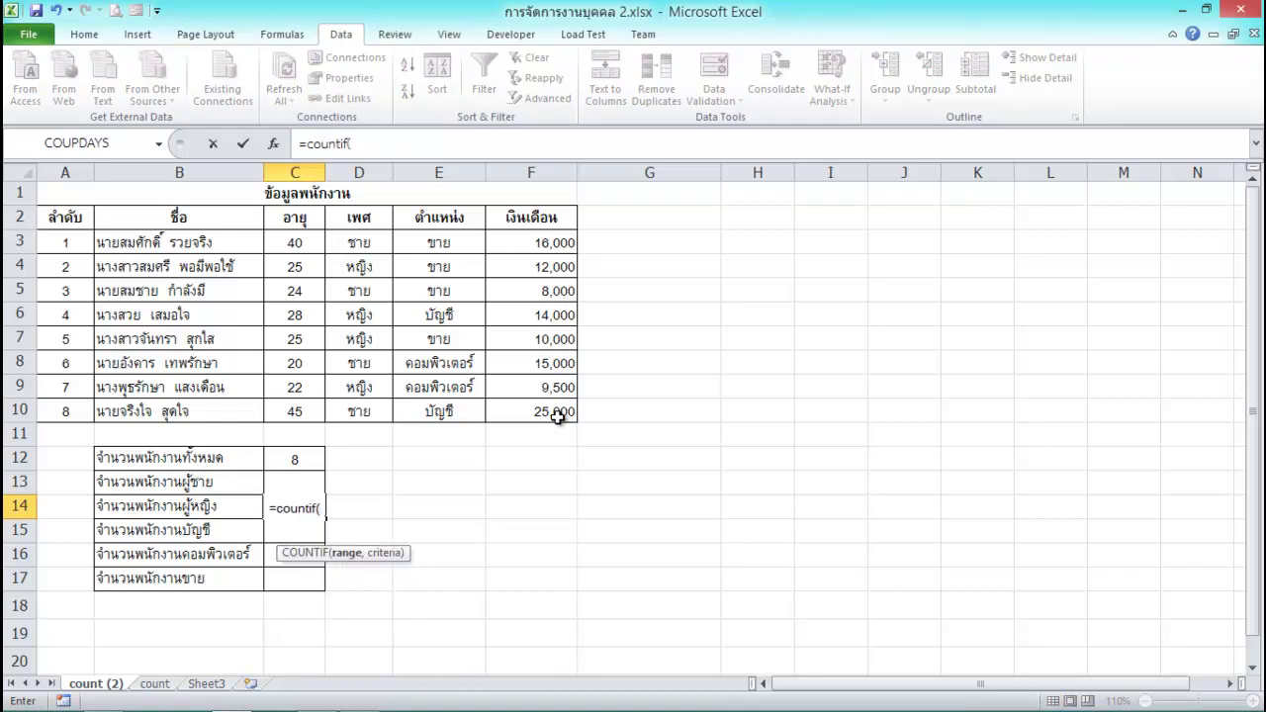
left_click(366, 245)
left_click_drag(367, 246, 359, 403)
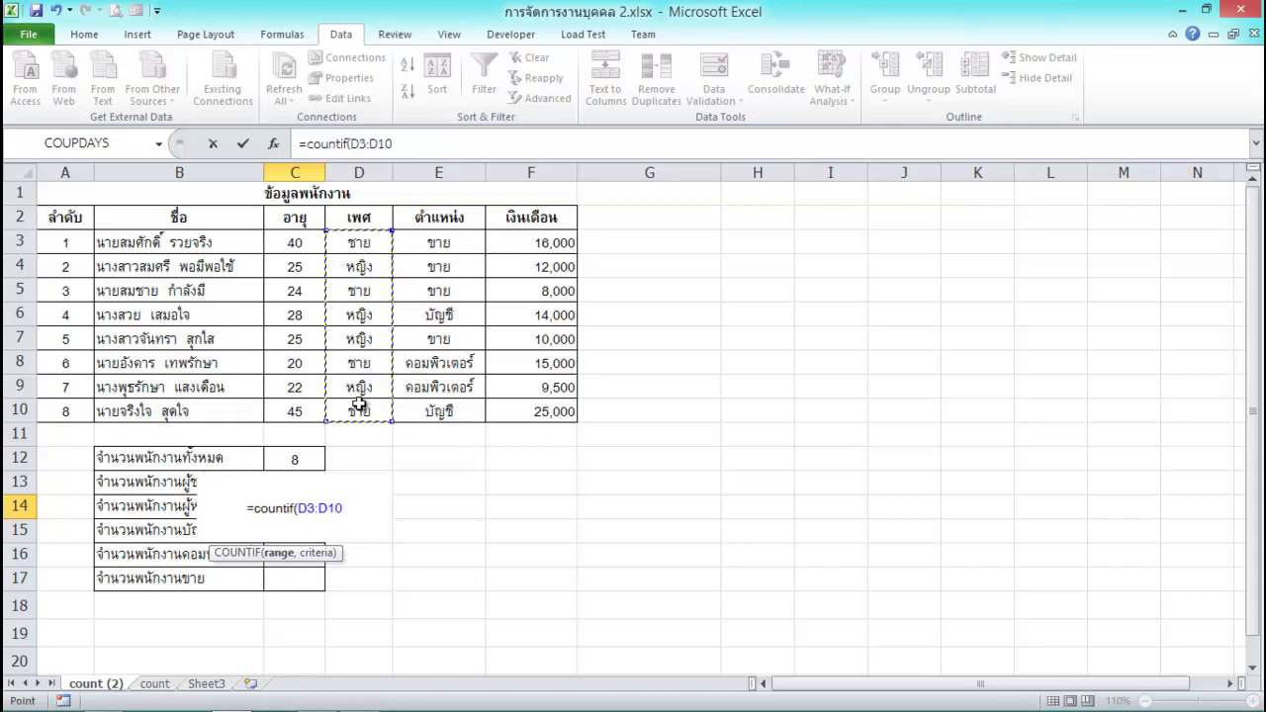
type(",\"")
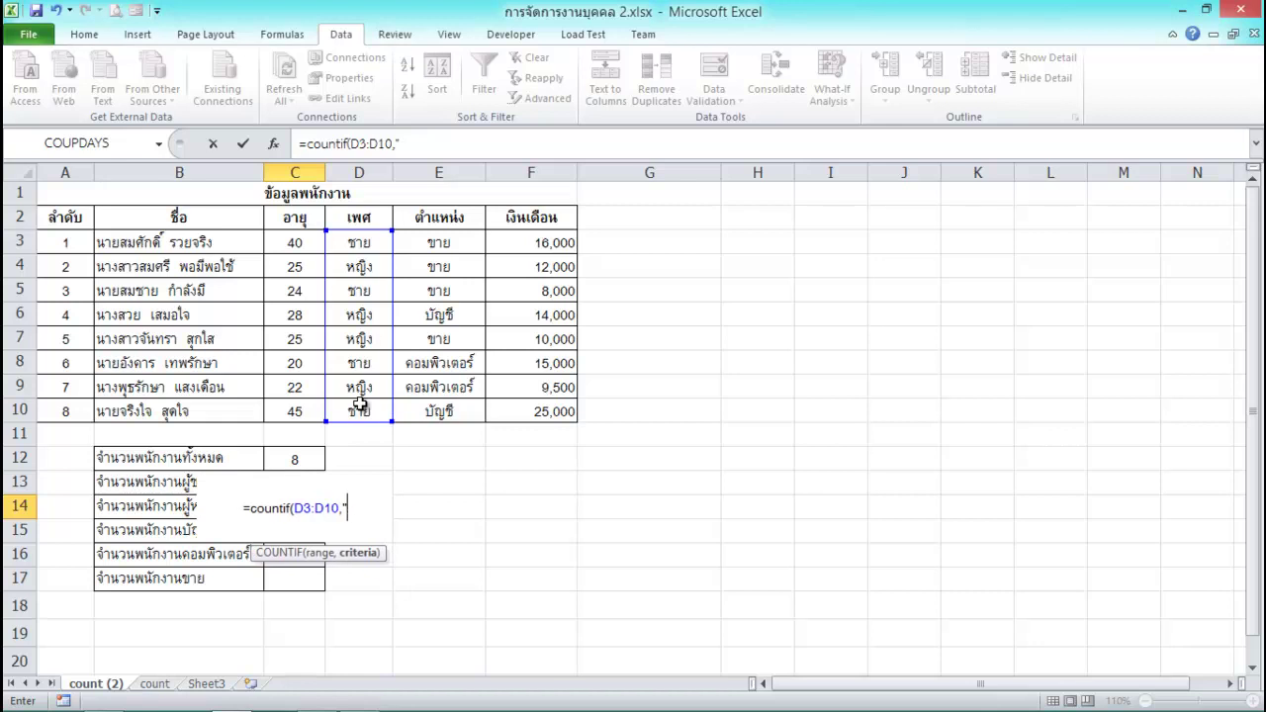
type("หญิ")
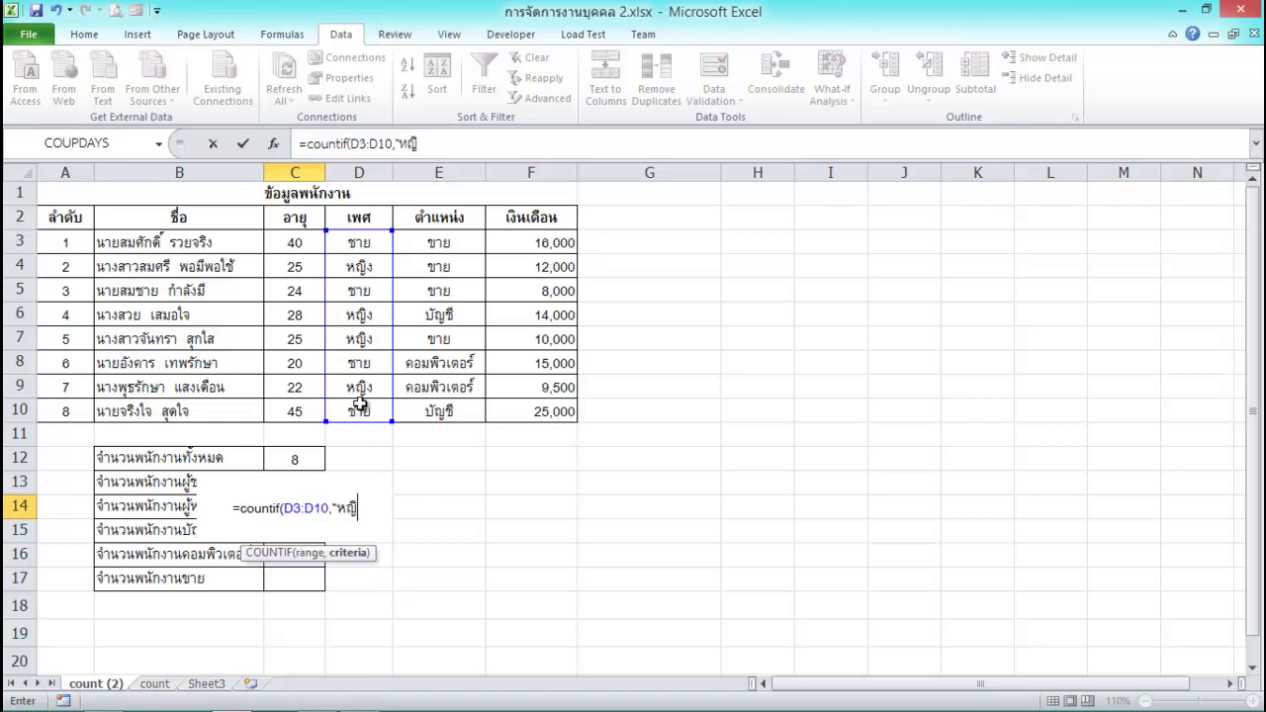
type("ง\"")
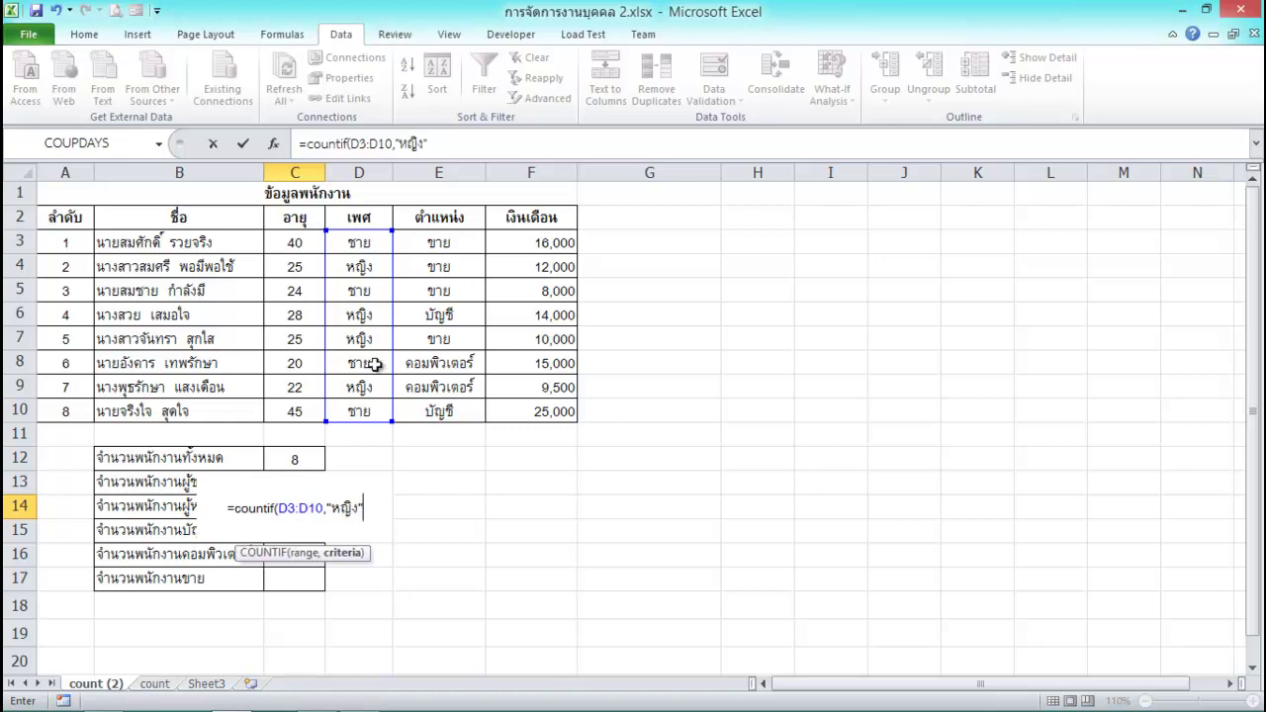
type(")")
key("Return")
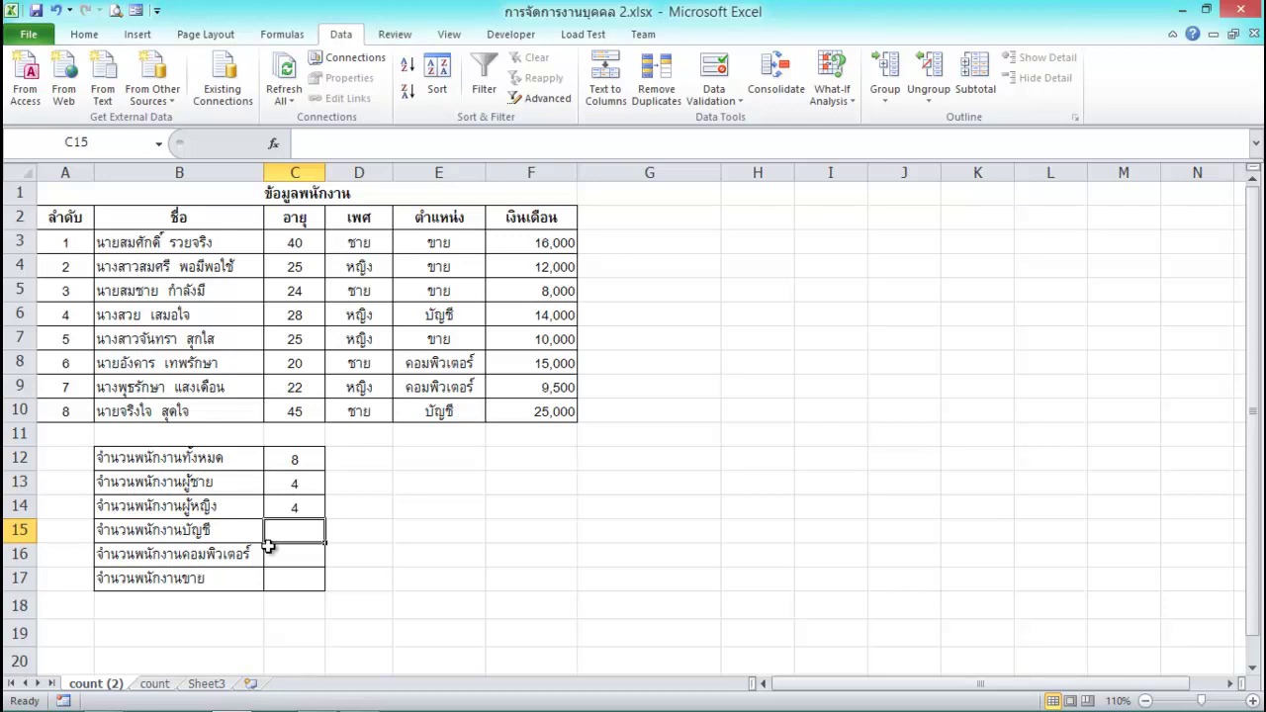
Count the accounting employees in C15 with the formula =countif(E3:E10,"บัญชี").
type("=dou=")
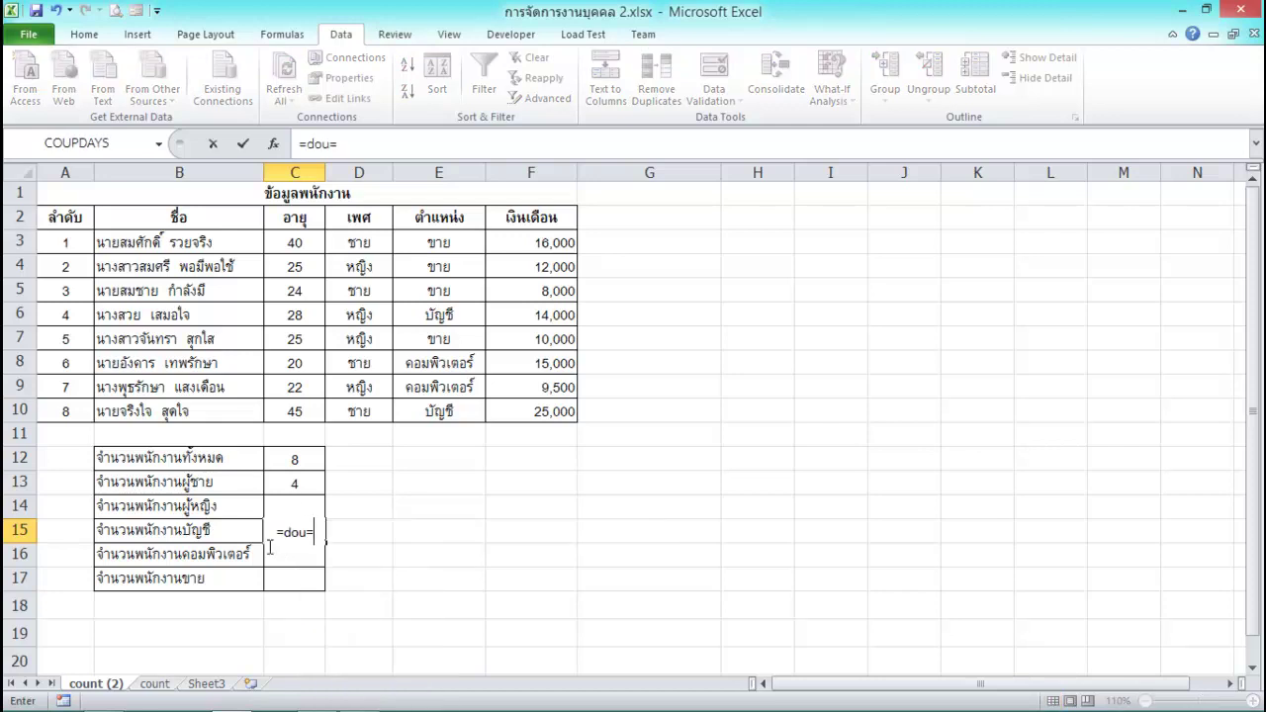
key("BackSpace")
key("BackSpace")
key("BackSpace")
key("BackSpace")
type("count")
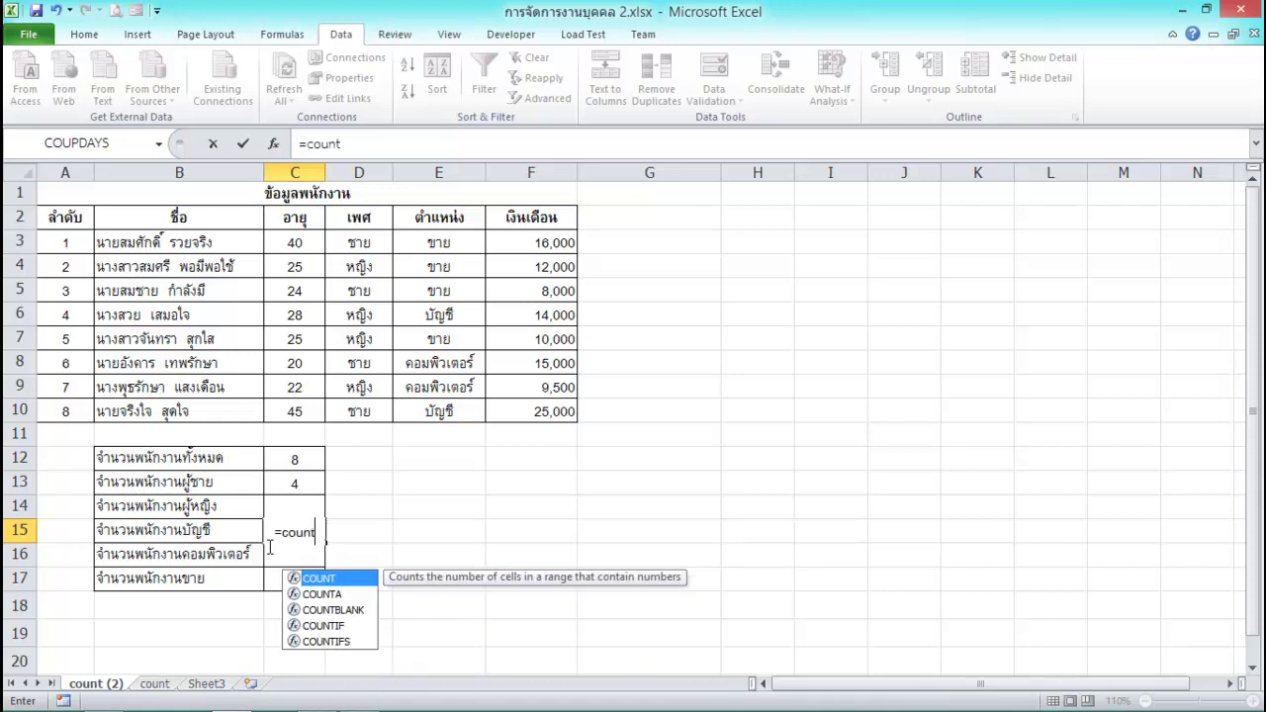
type("if(")
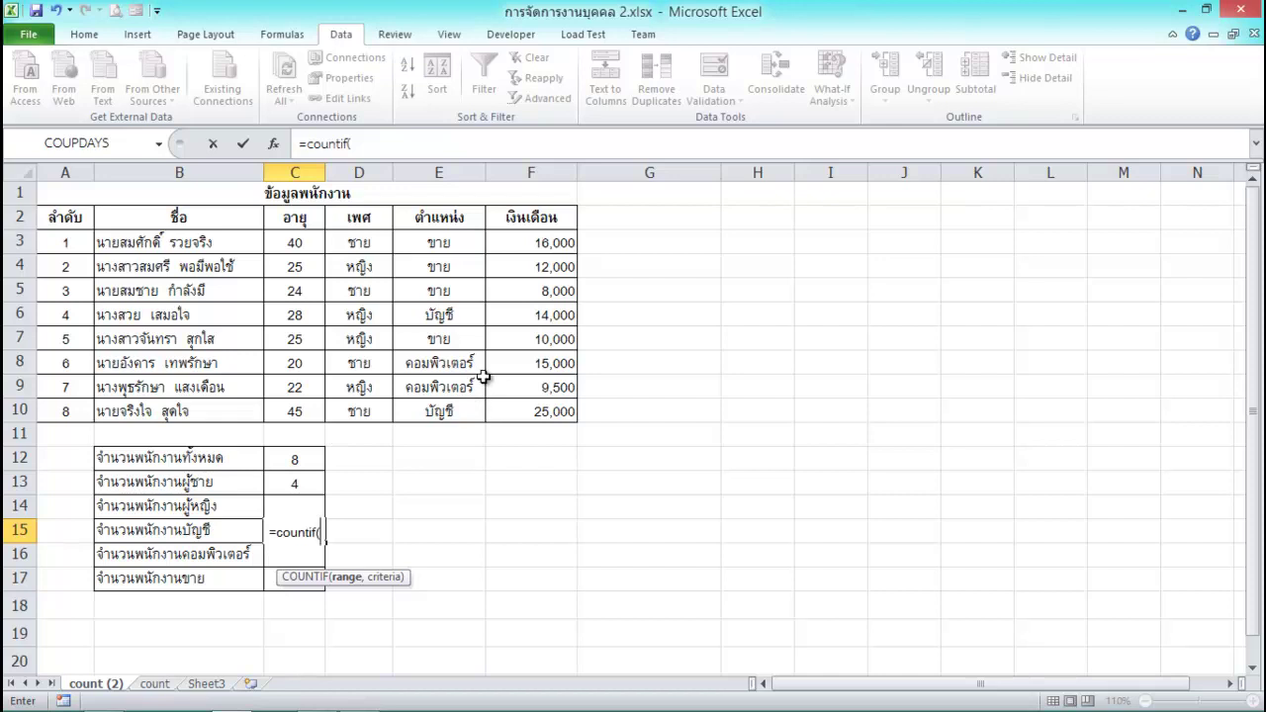
left_click(464, 243)
left_click_drag(464, 243, 461, 407)
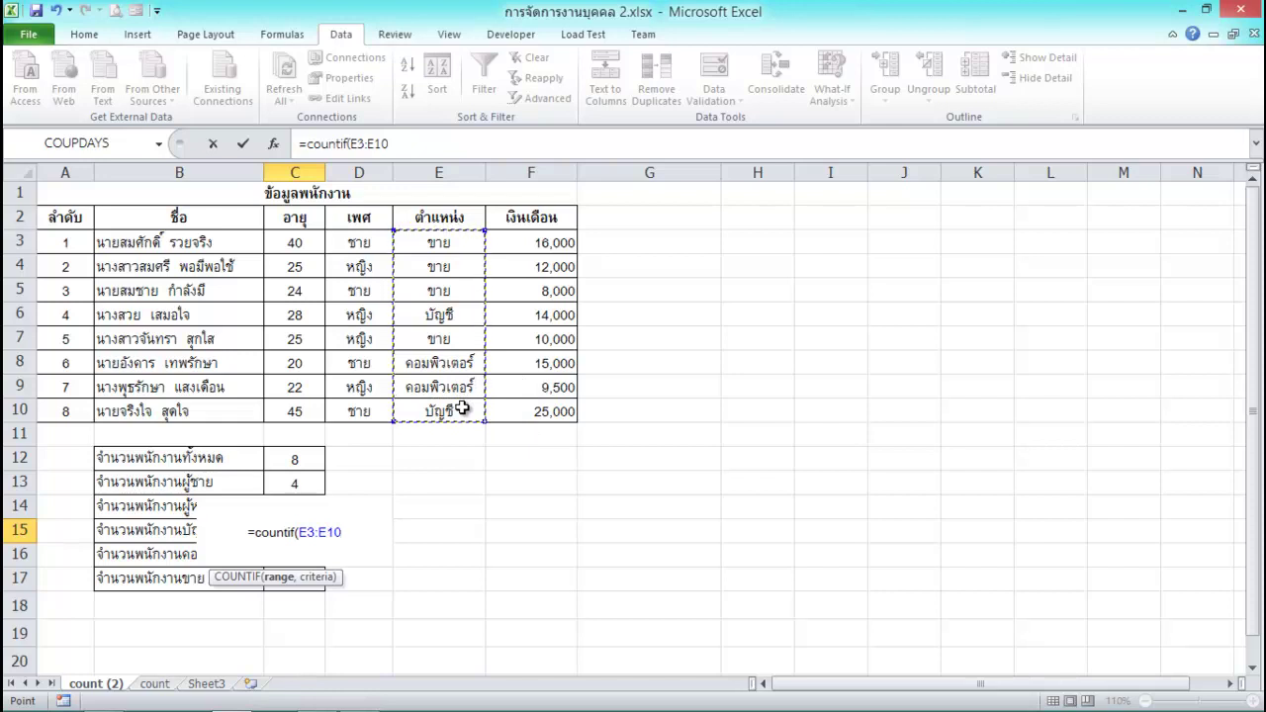
type(",")
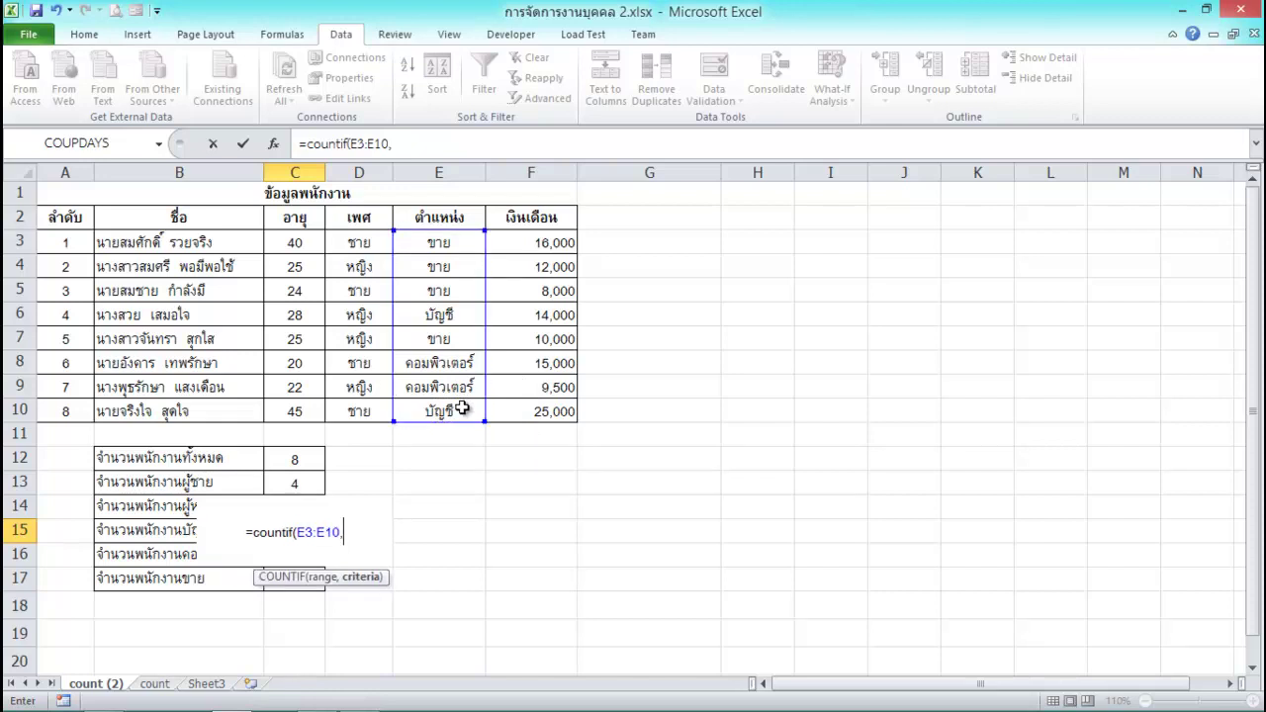
type("\"")
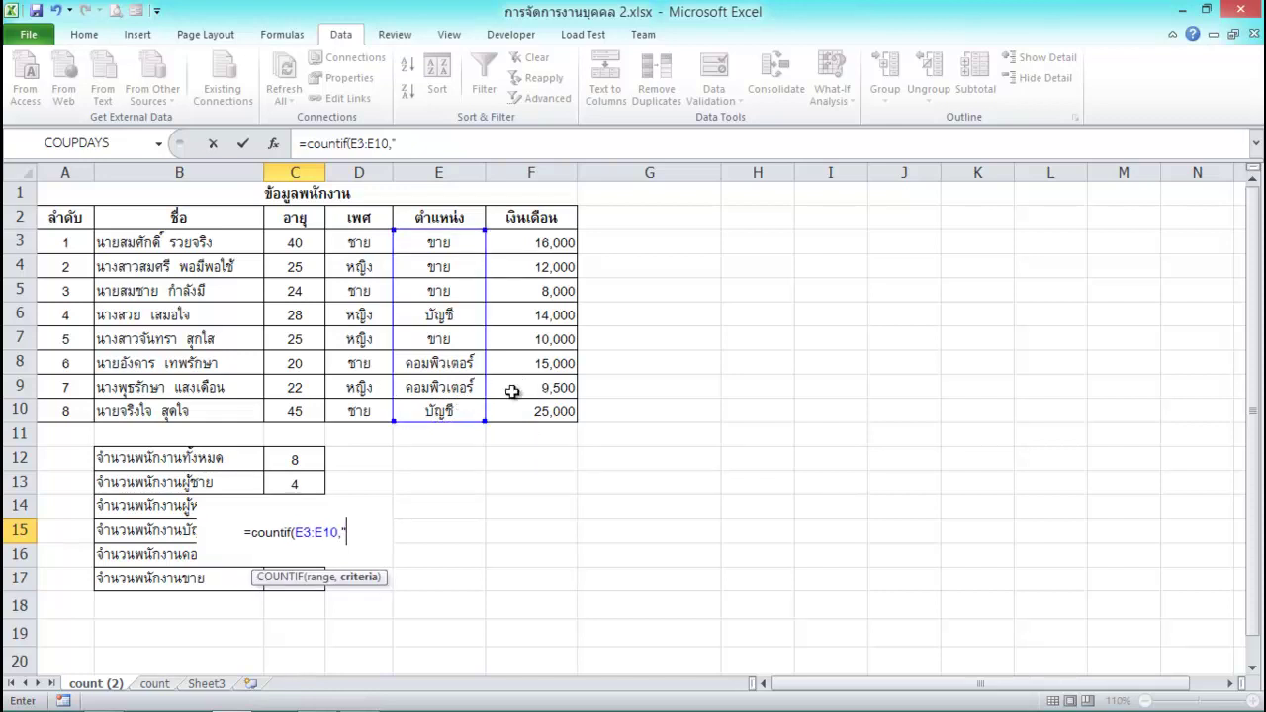
key("Return")
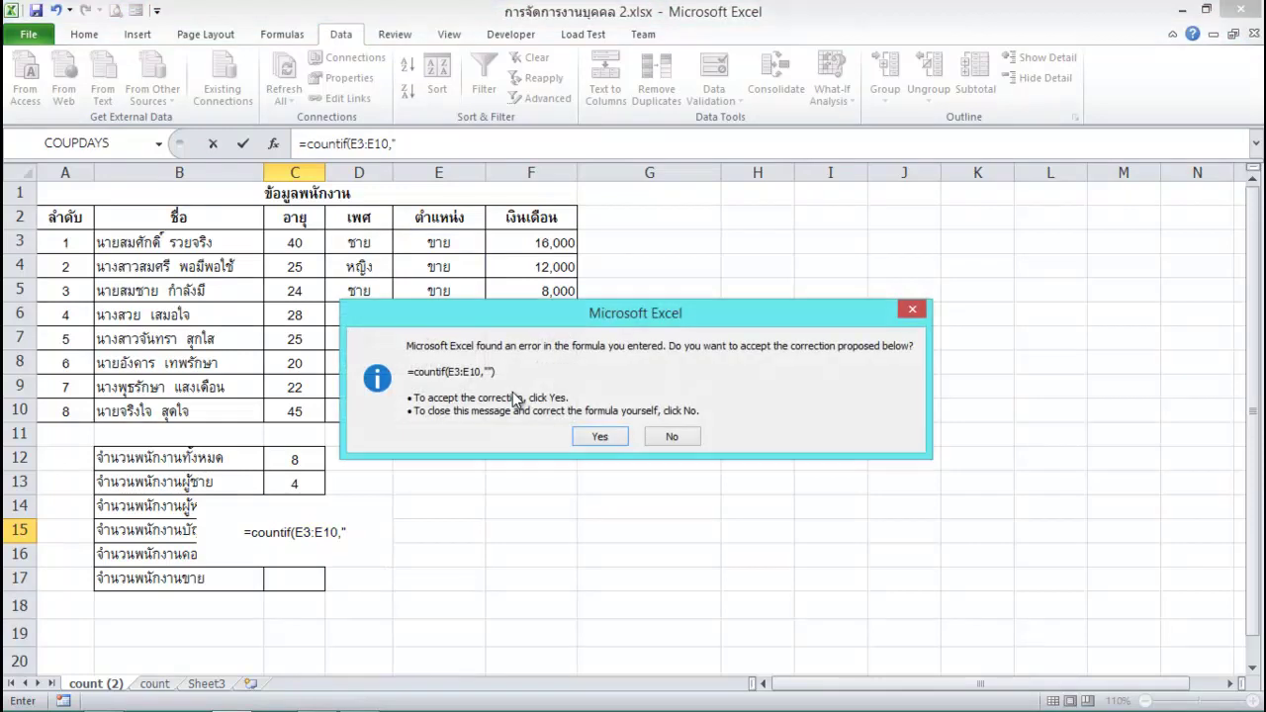
key("n")
type("บัญชี")
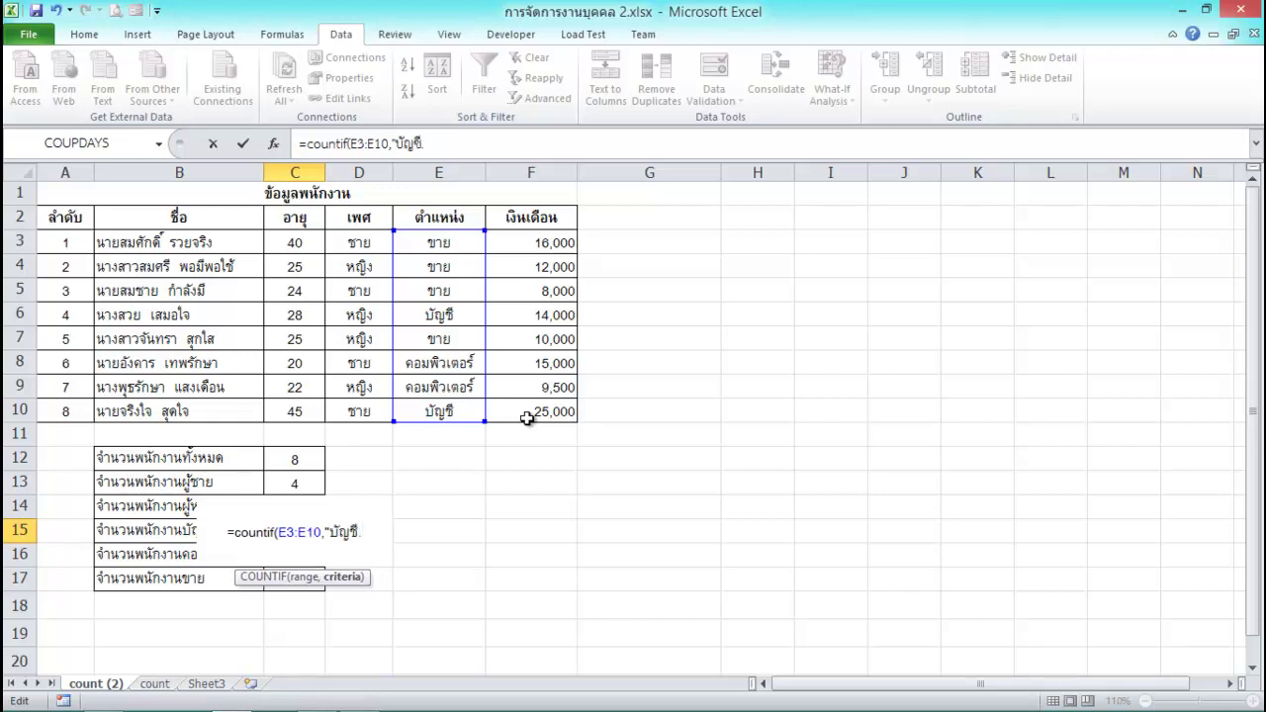
type("\")")
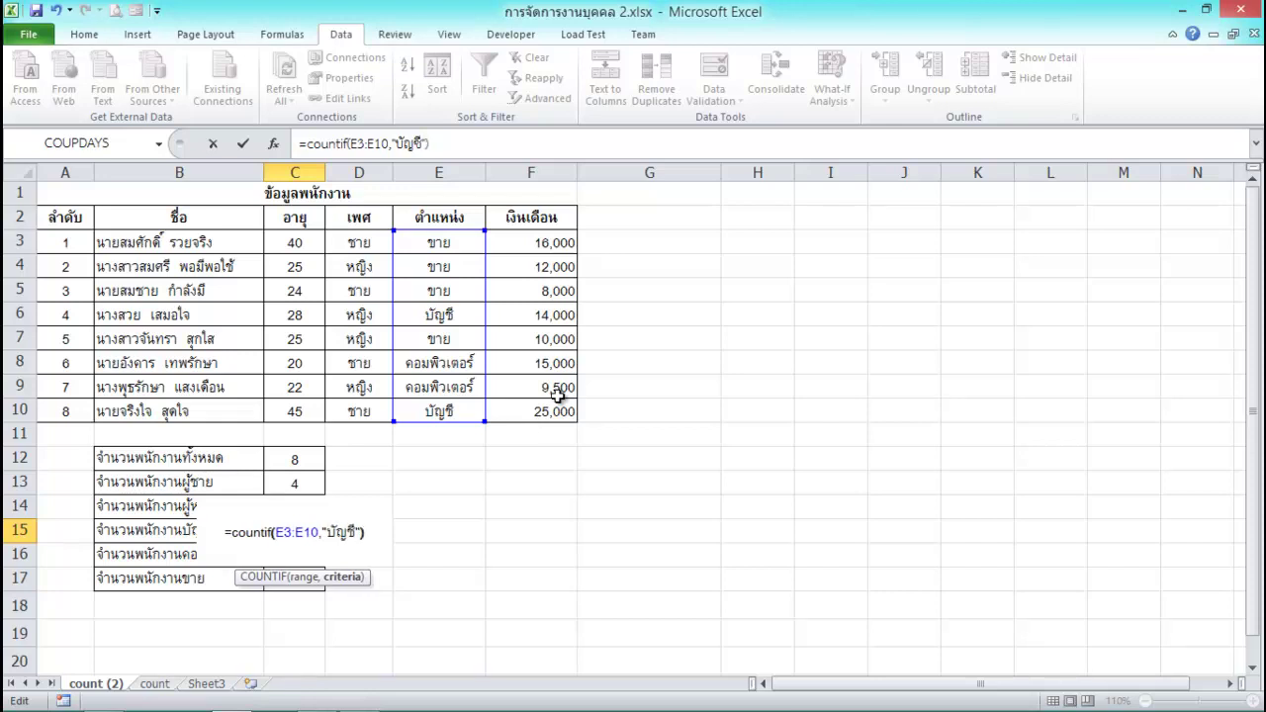
key("Return")
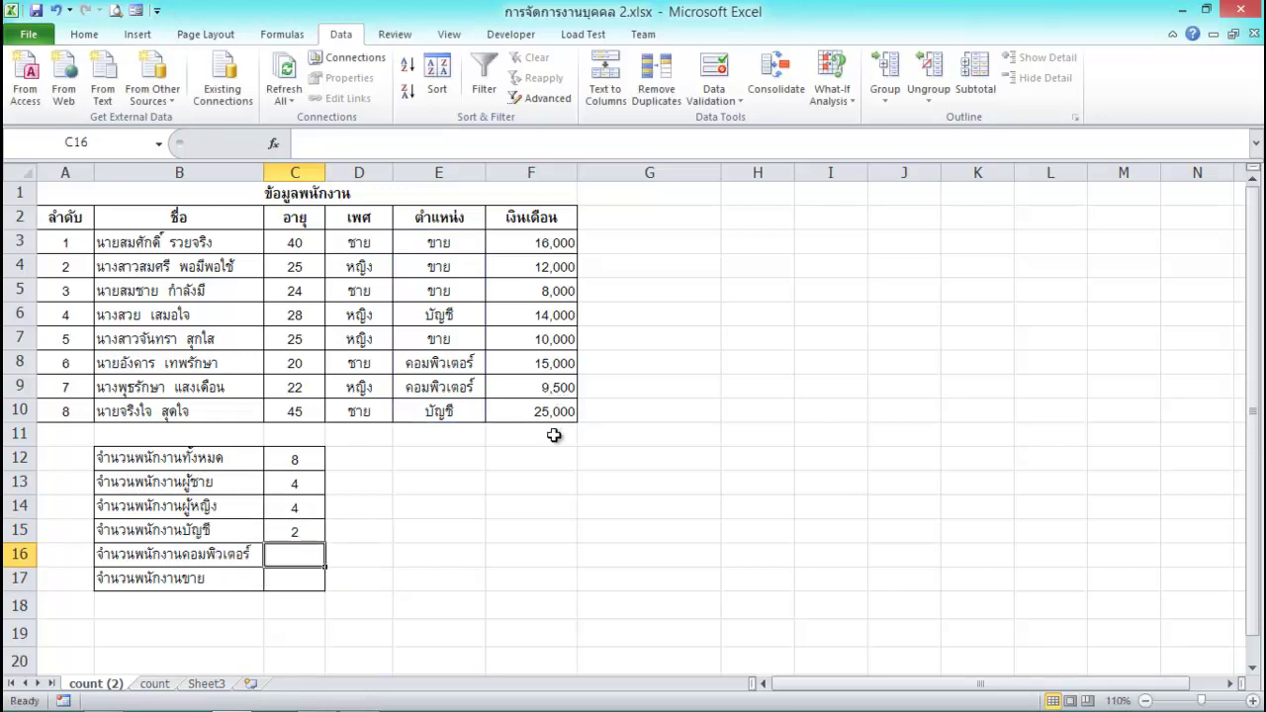
Count the computer employees in C16 with the formula =countif(E3:E10,"คอมพิวเตอร์").
type("=")
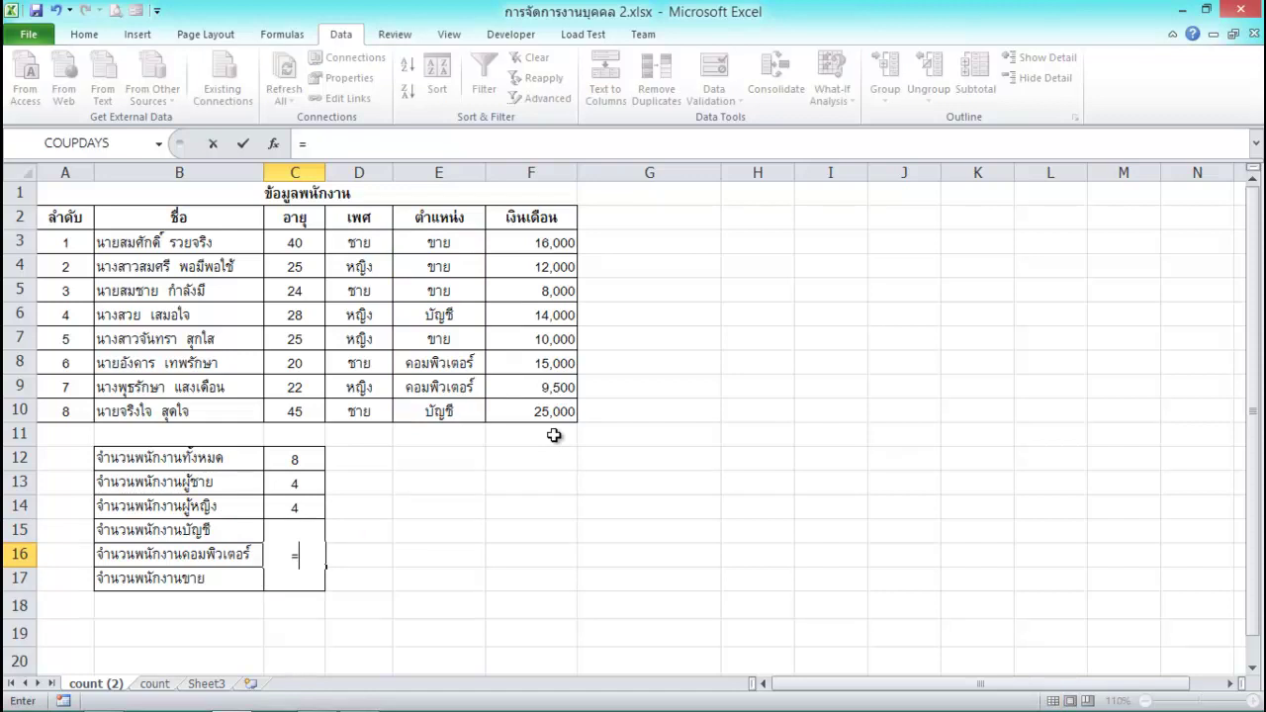
type("countif")
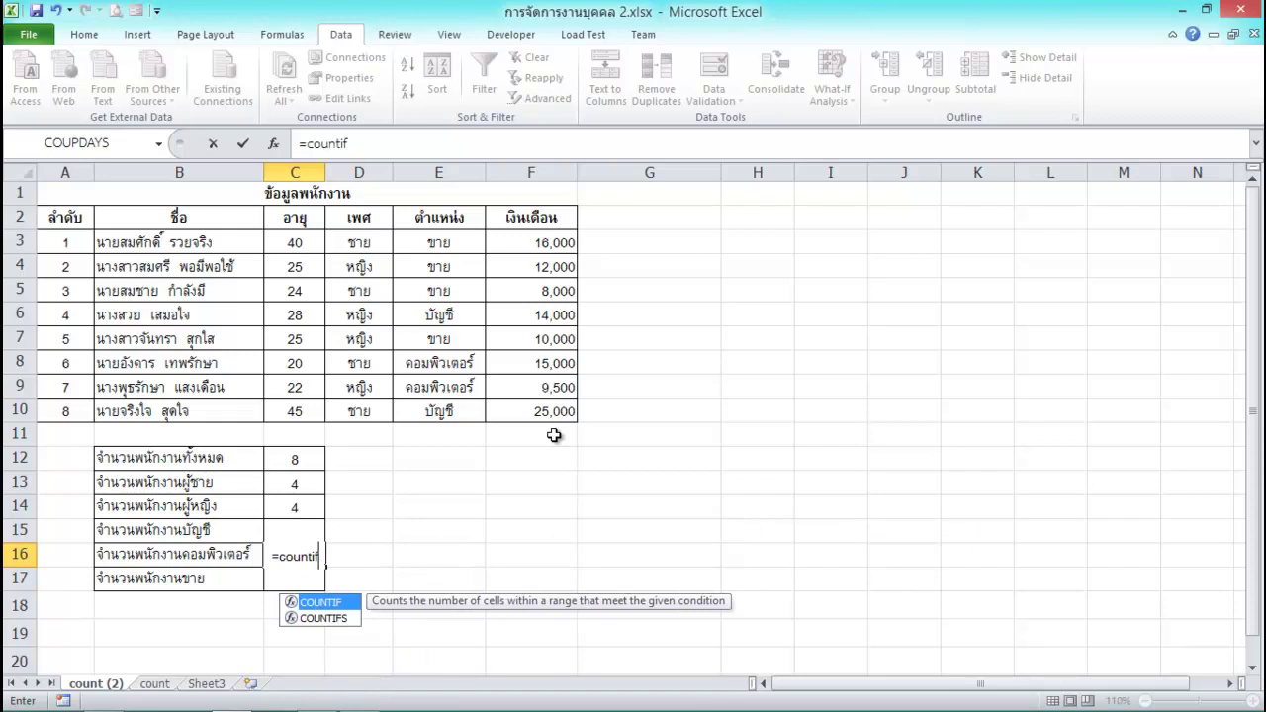
type("(")
left_click_drag(466, 246, 456, 412)
type(",\"")
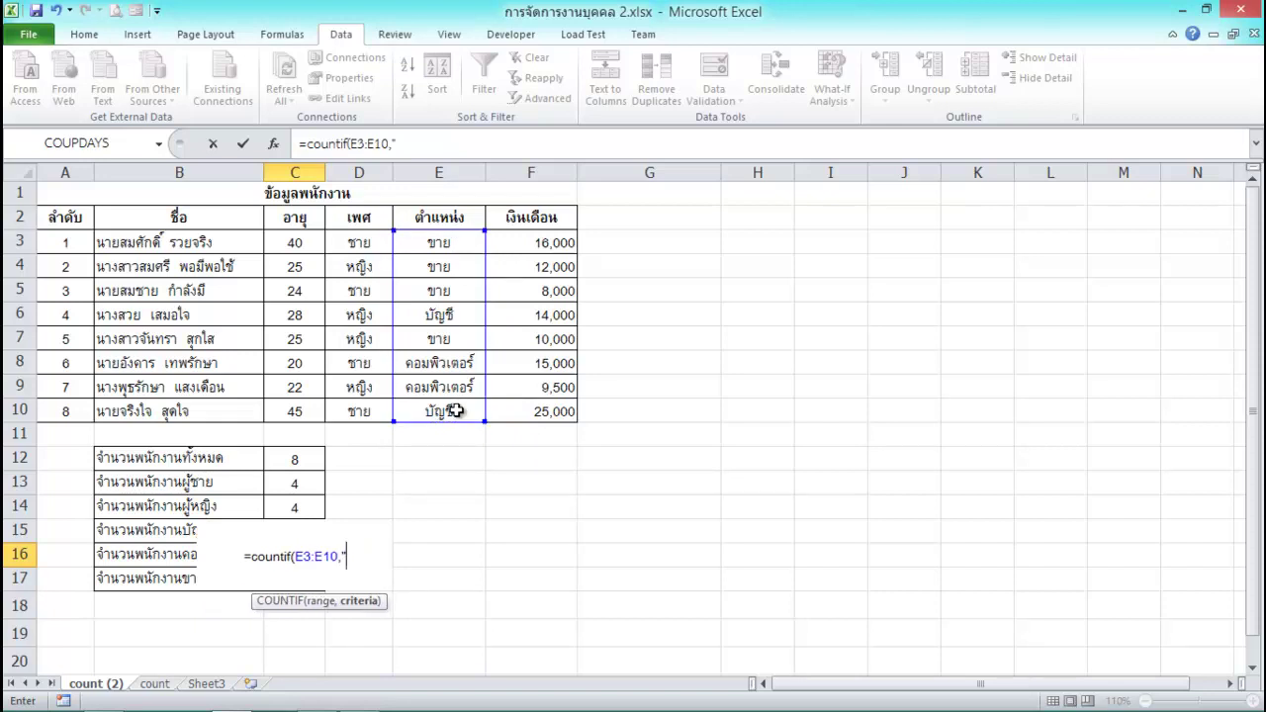
type("8")
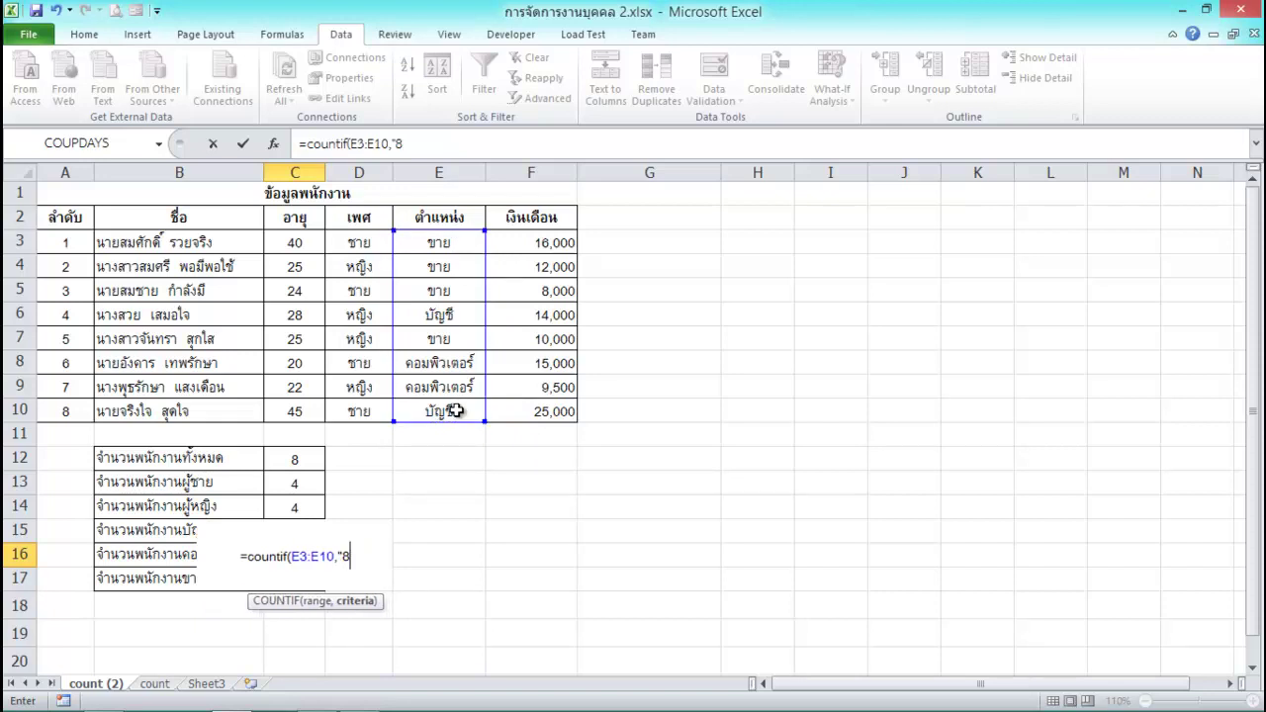
key("BackSpace")
type("คอมพิวเตอร์")
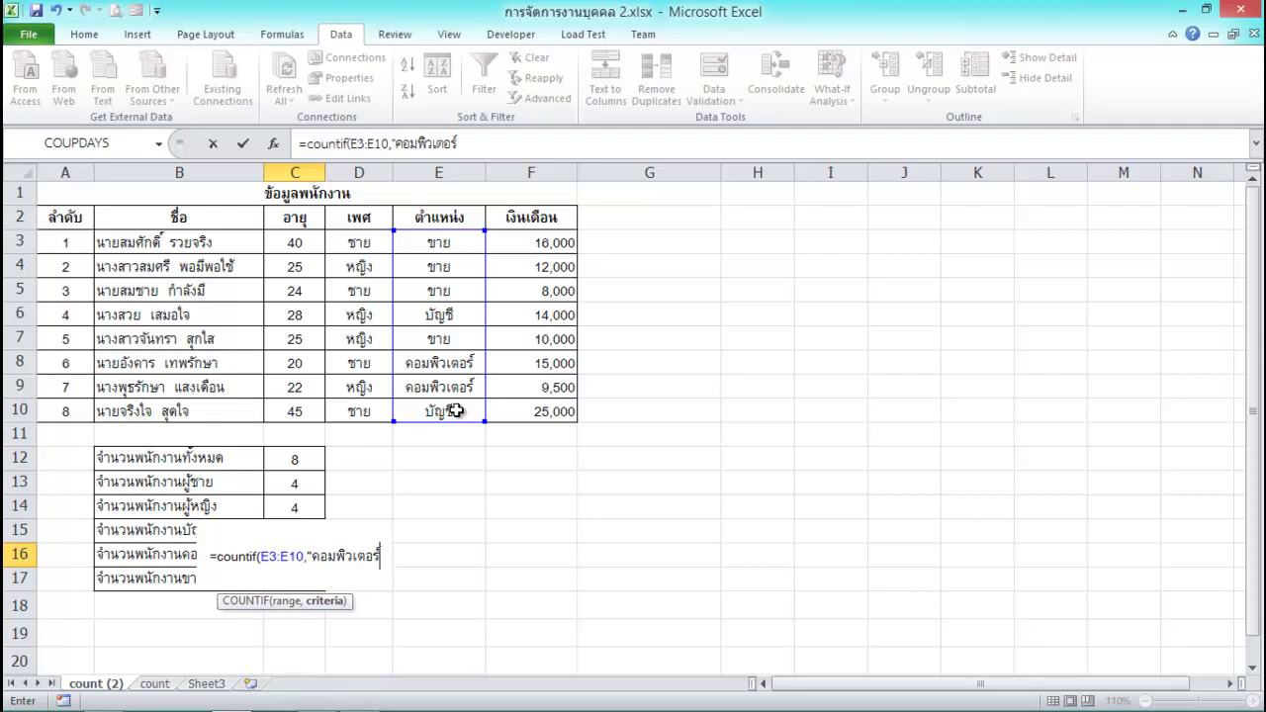
type("\")")
key("Return")
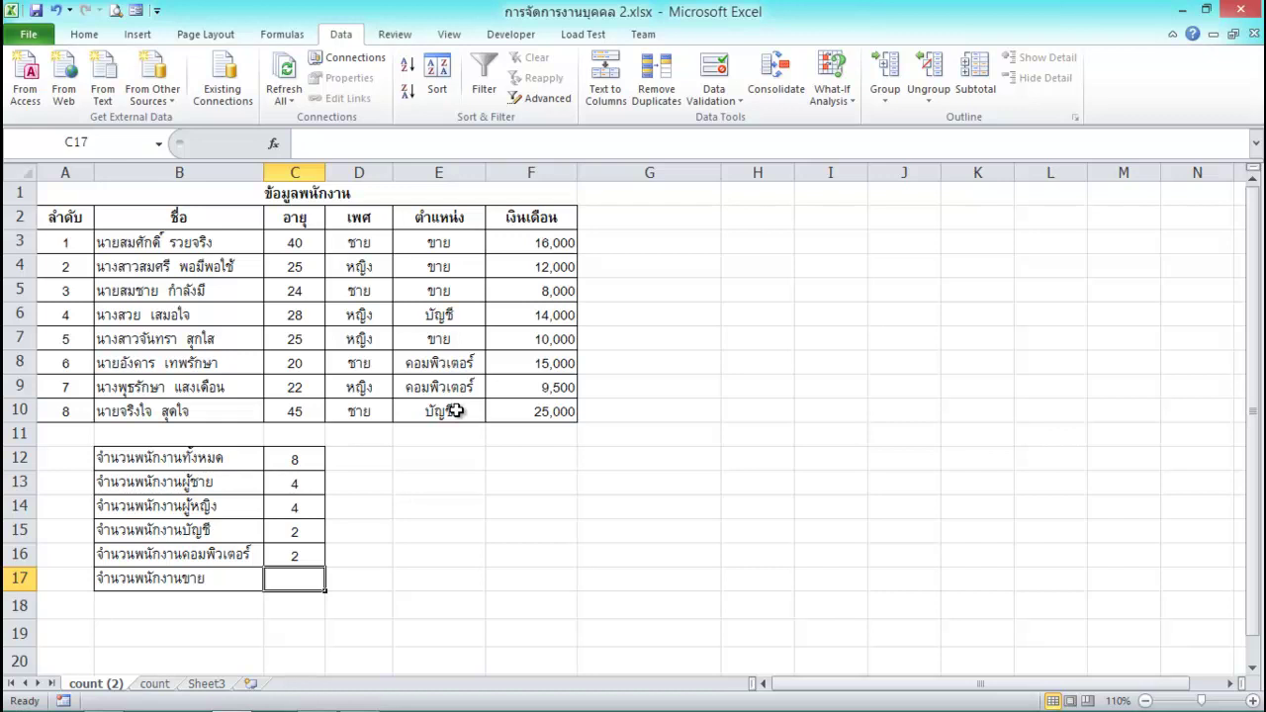
Count the sales employees in C17 with the formula =countif(E3:E10,"ขาย").
type("=")
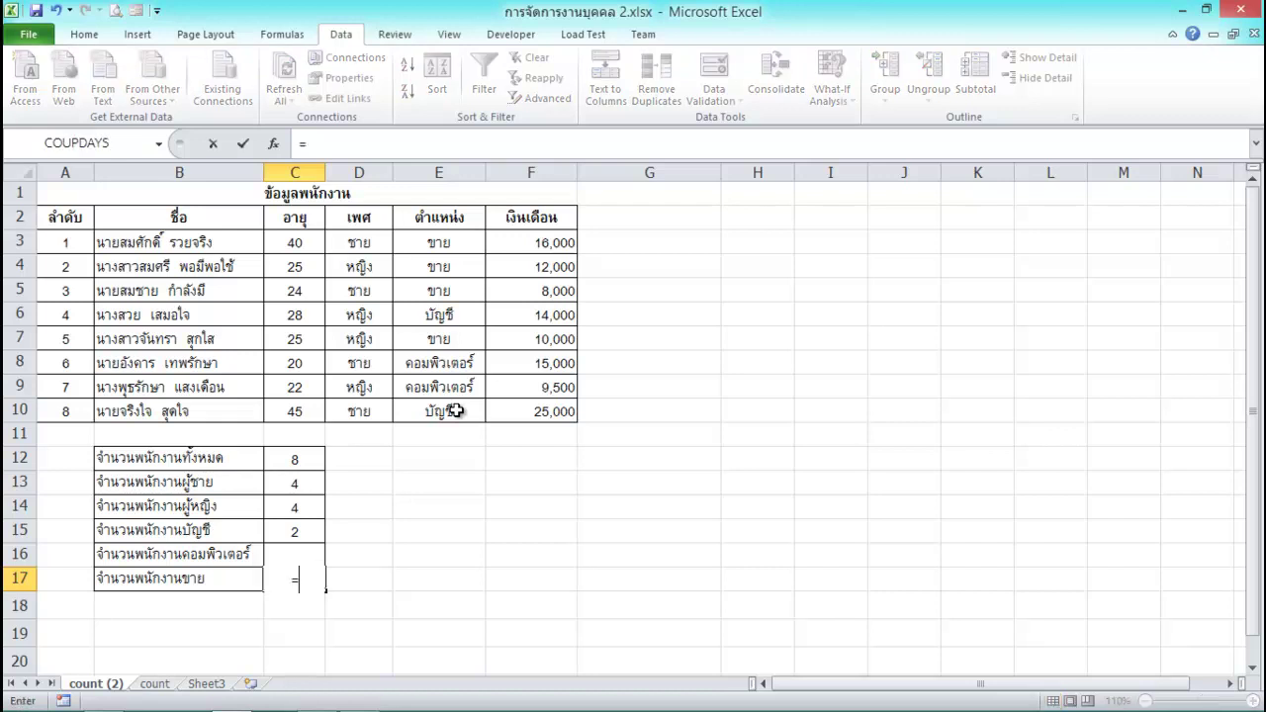
type("coun")
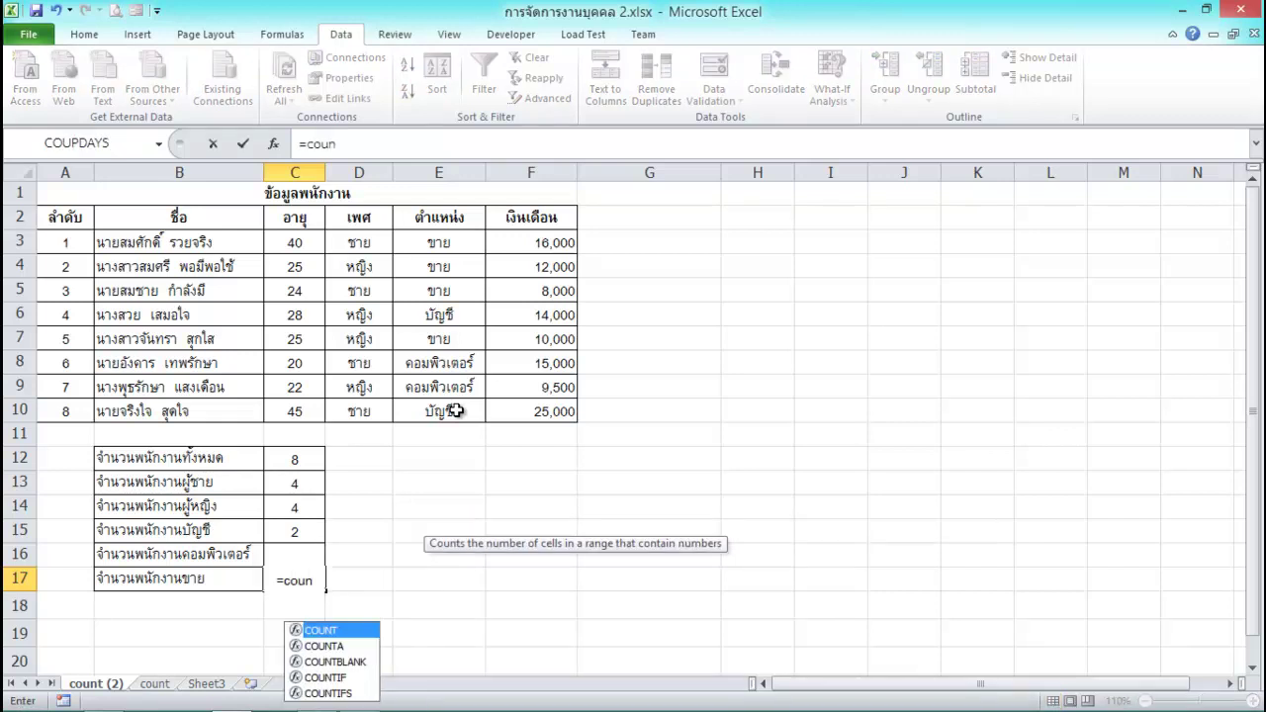
type("tif")
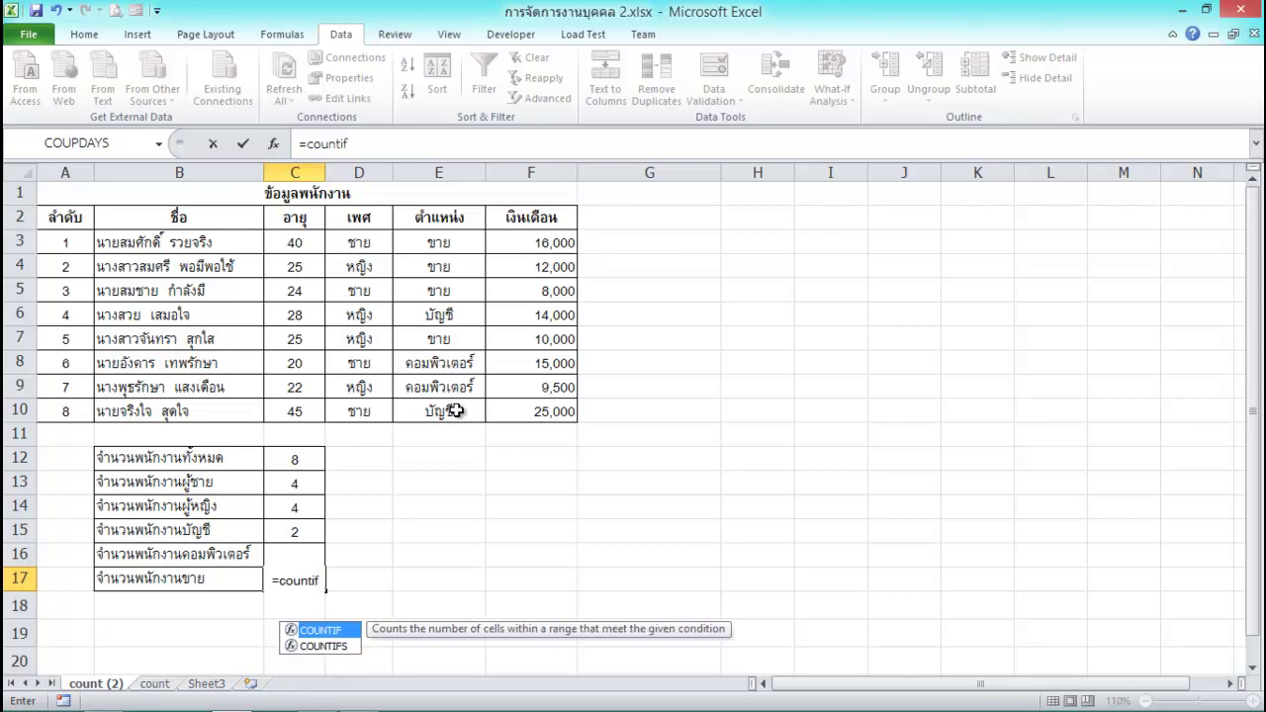
type("(")
left_click_drag(459, 247, 465, 409)
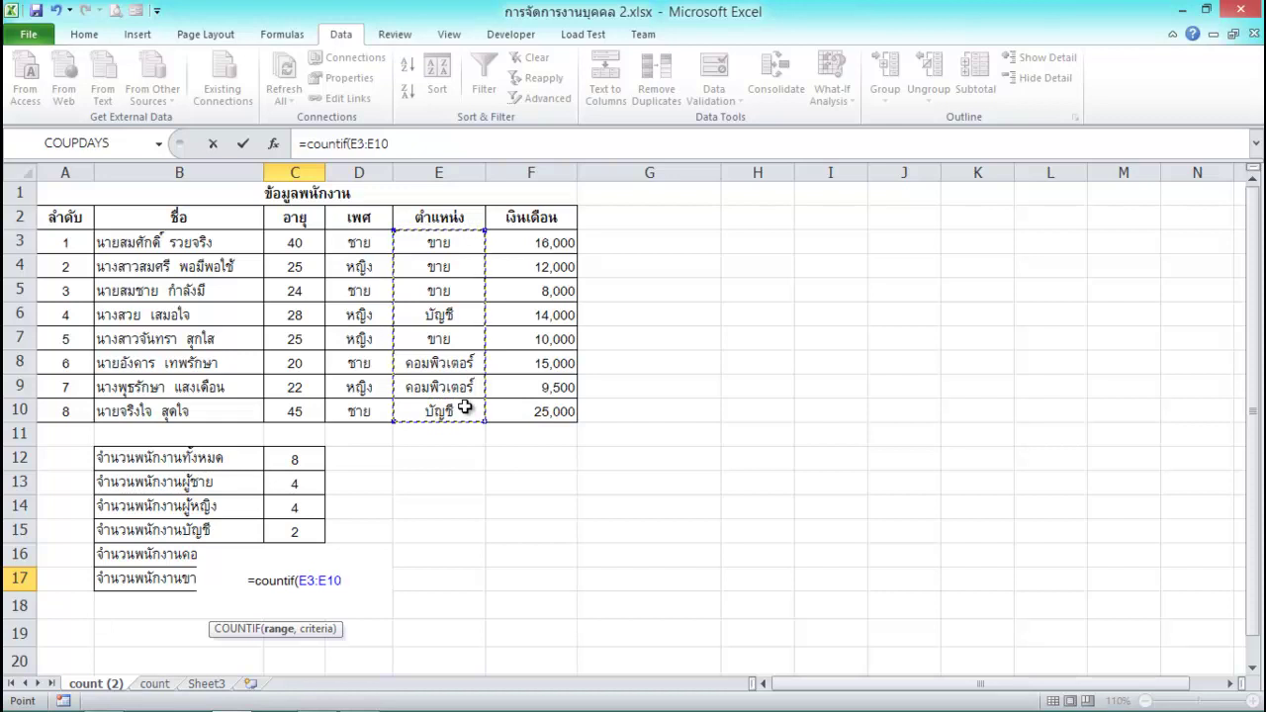
type(",\"")
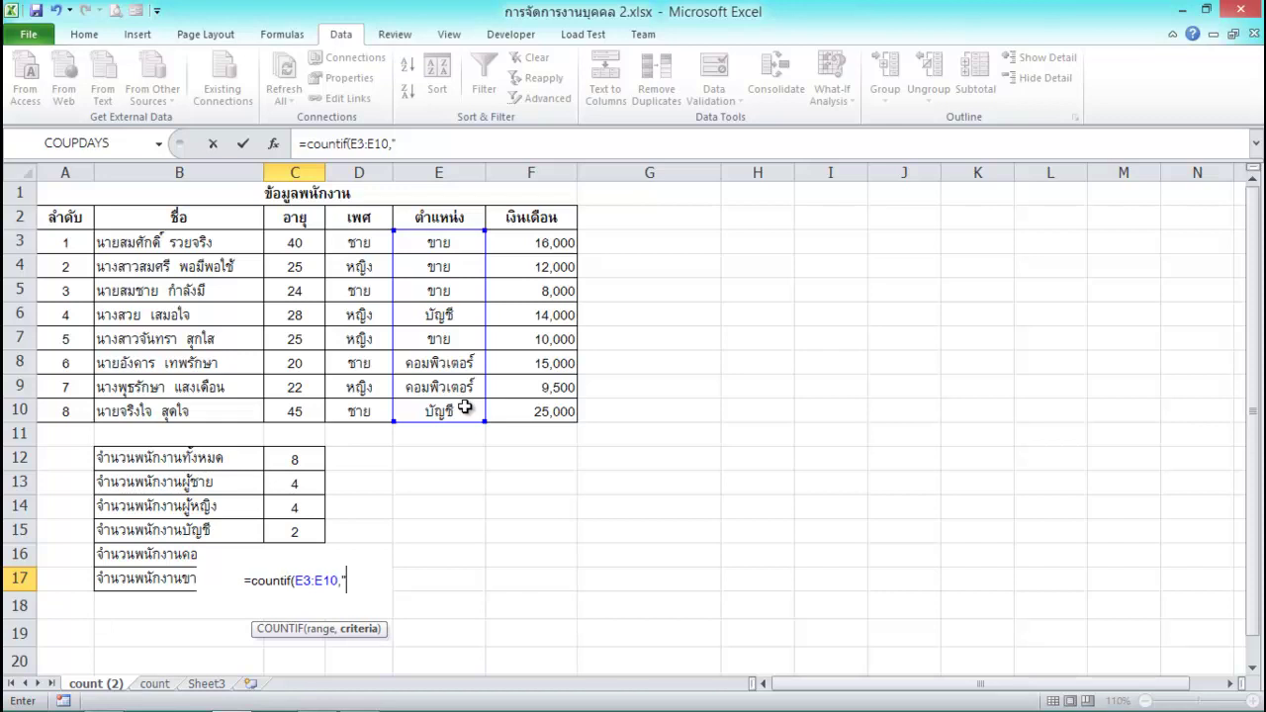
type("ขาย.")
key("BackSpace")
type("\"")
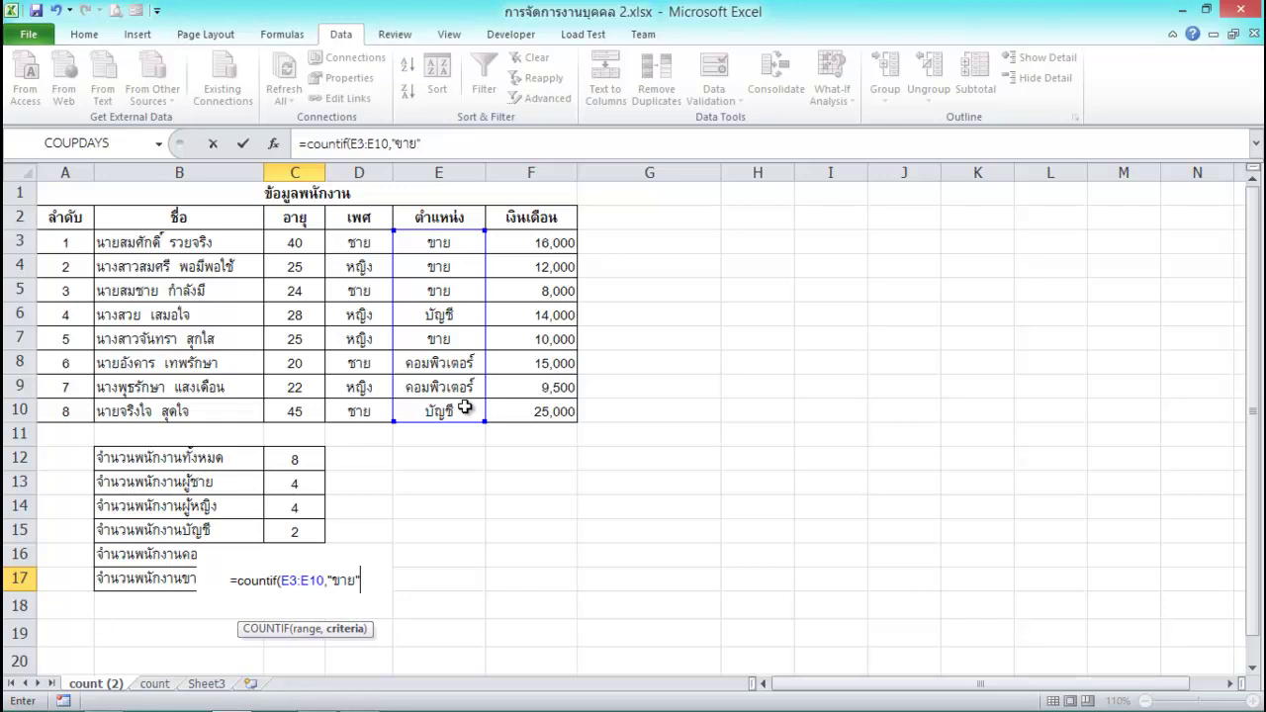
type(")")
key("Return")
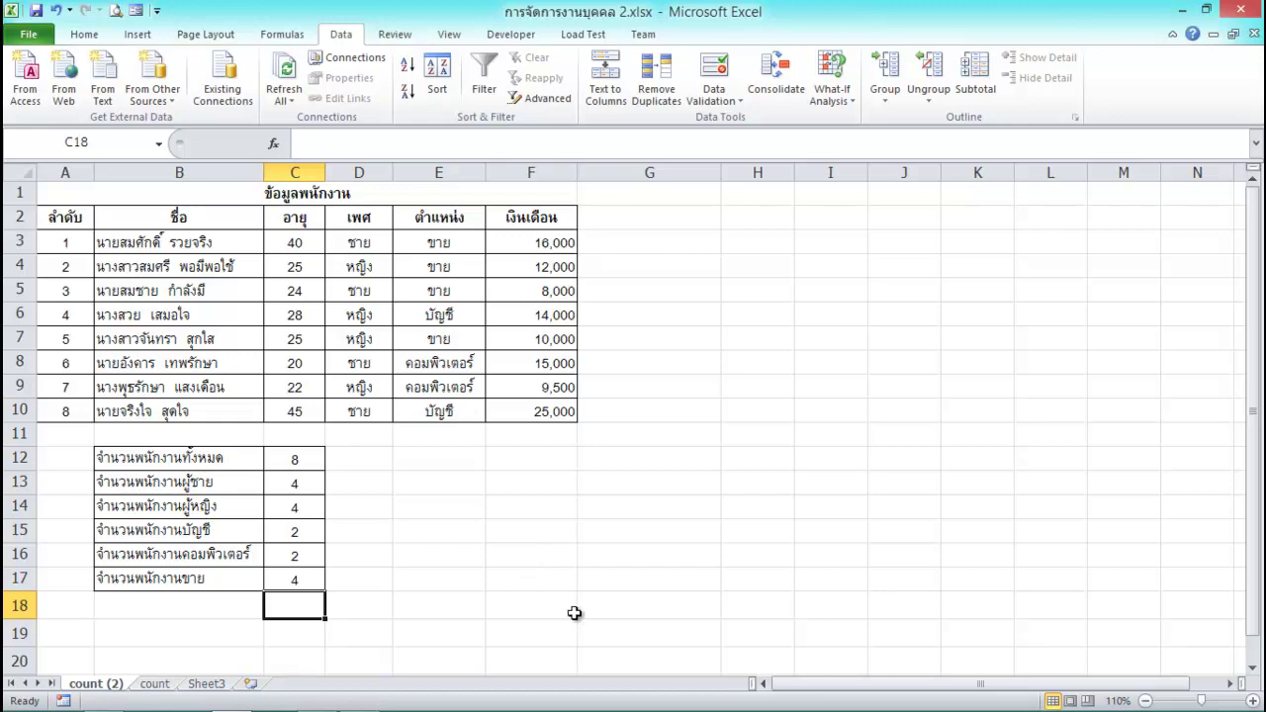
Format the employee range A2:F10 as a table with headers, using the red style in the second row of the Medium group.
mouse_move(672, 707)
left_click(65, 225)
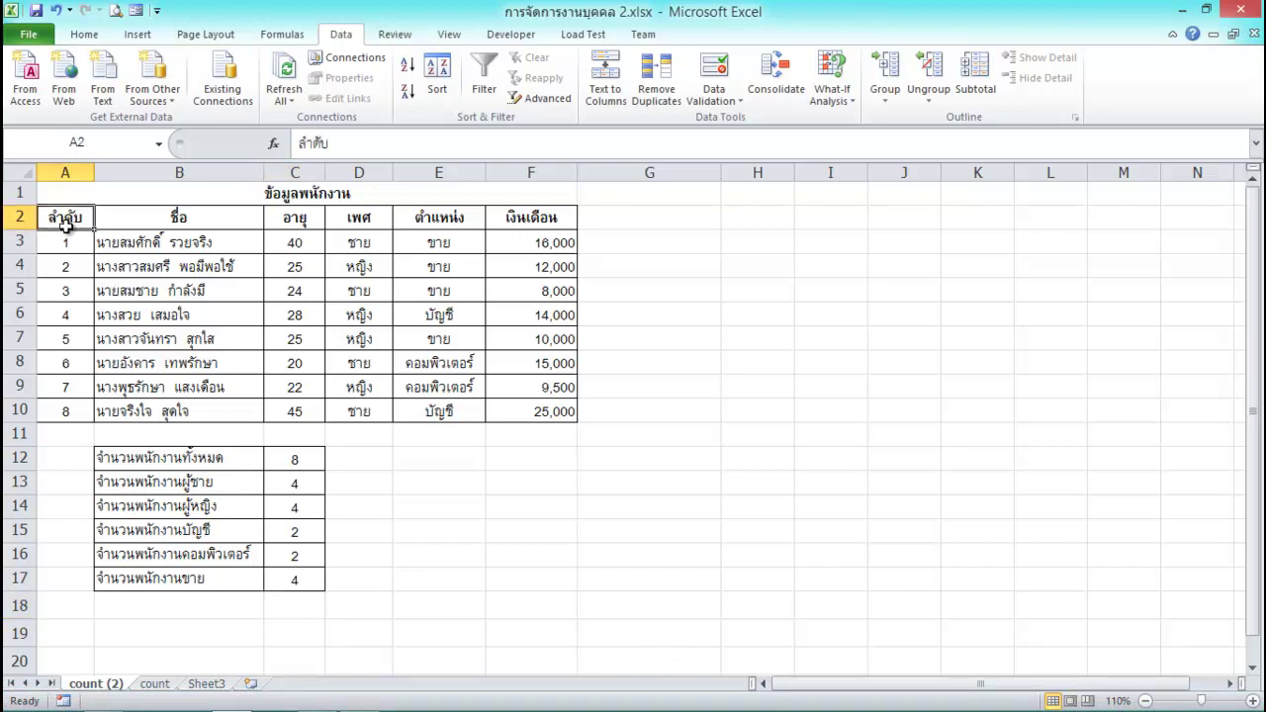
left_click_drag(88, 226, 518, 414)
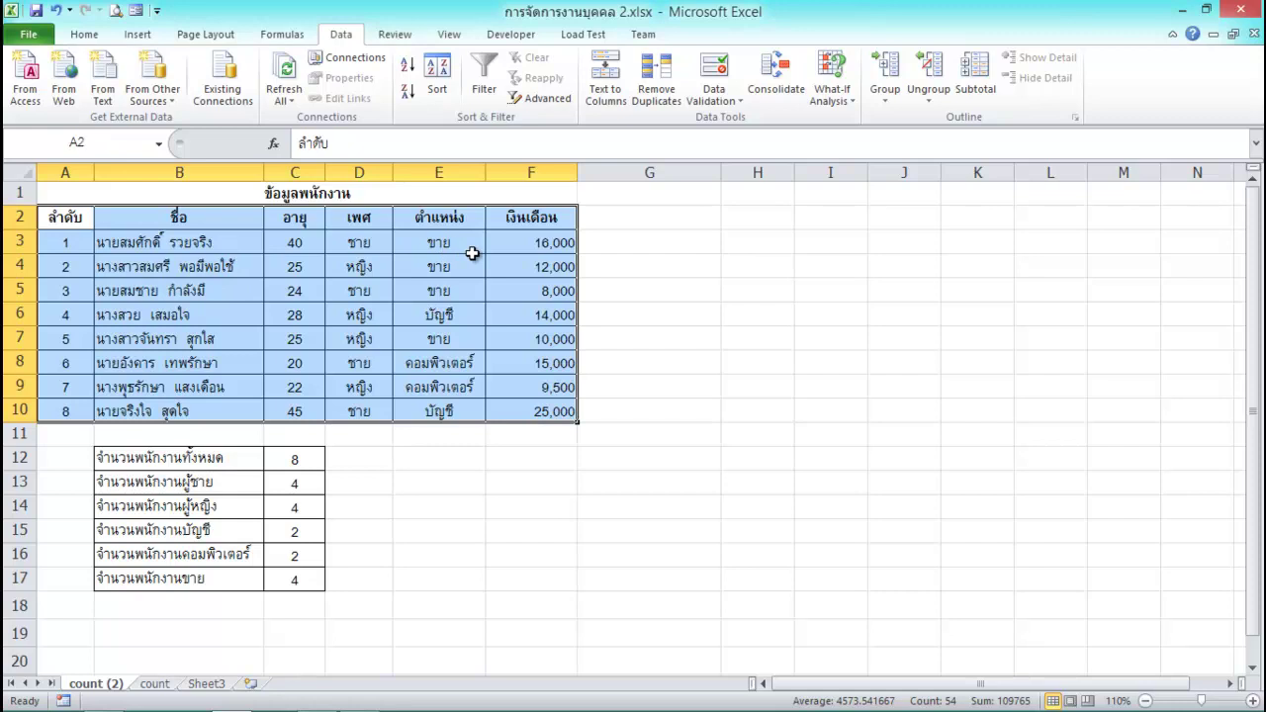
left_click(83, 37)
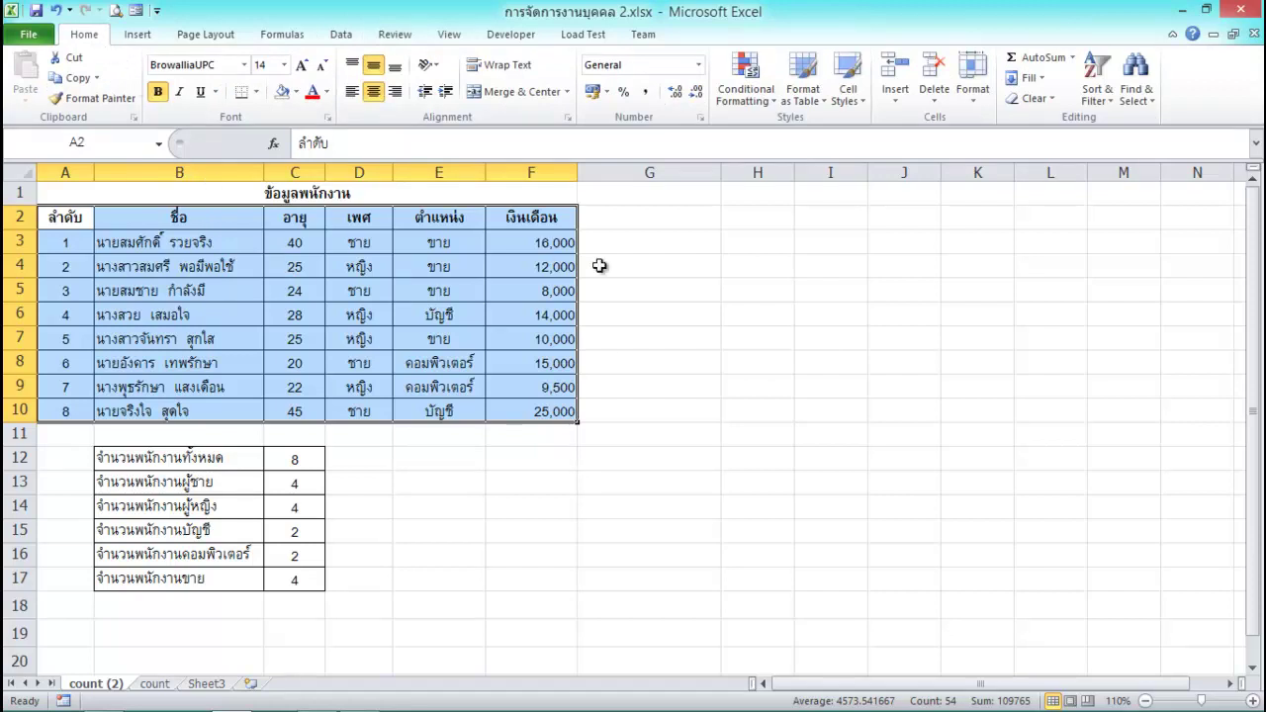
left_click(813, 109)
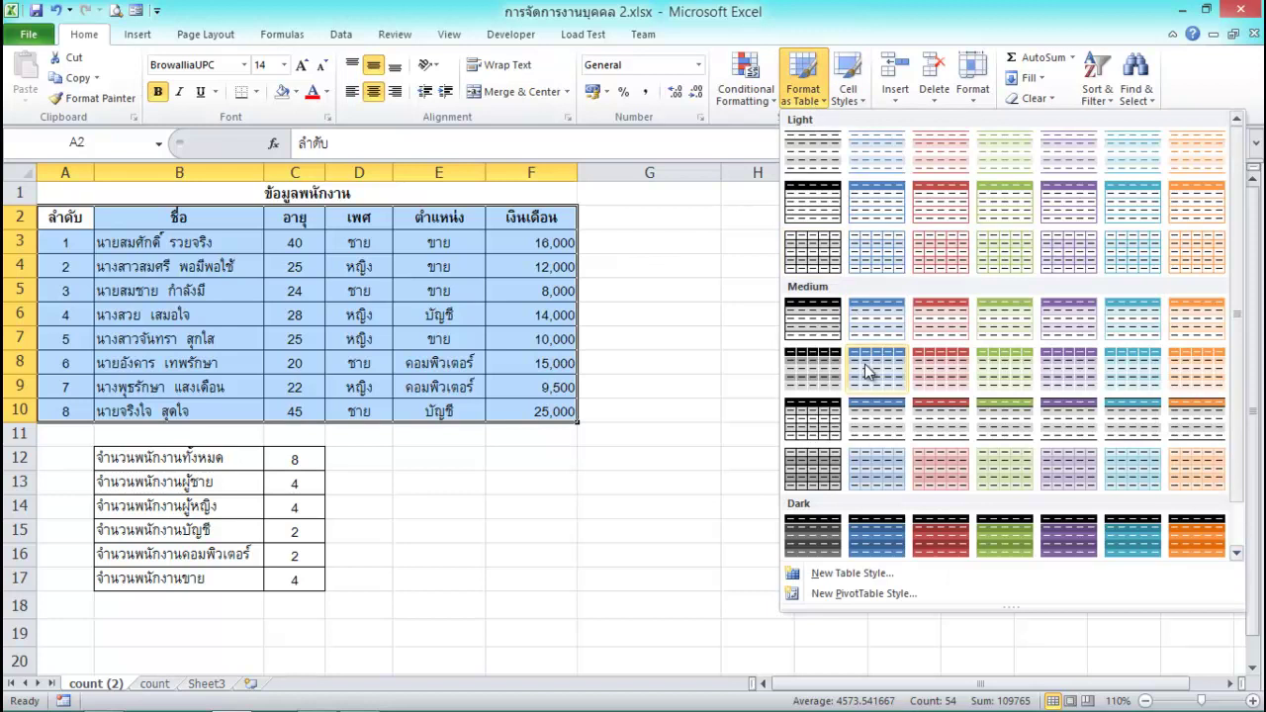
left_click(941, 376)
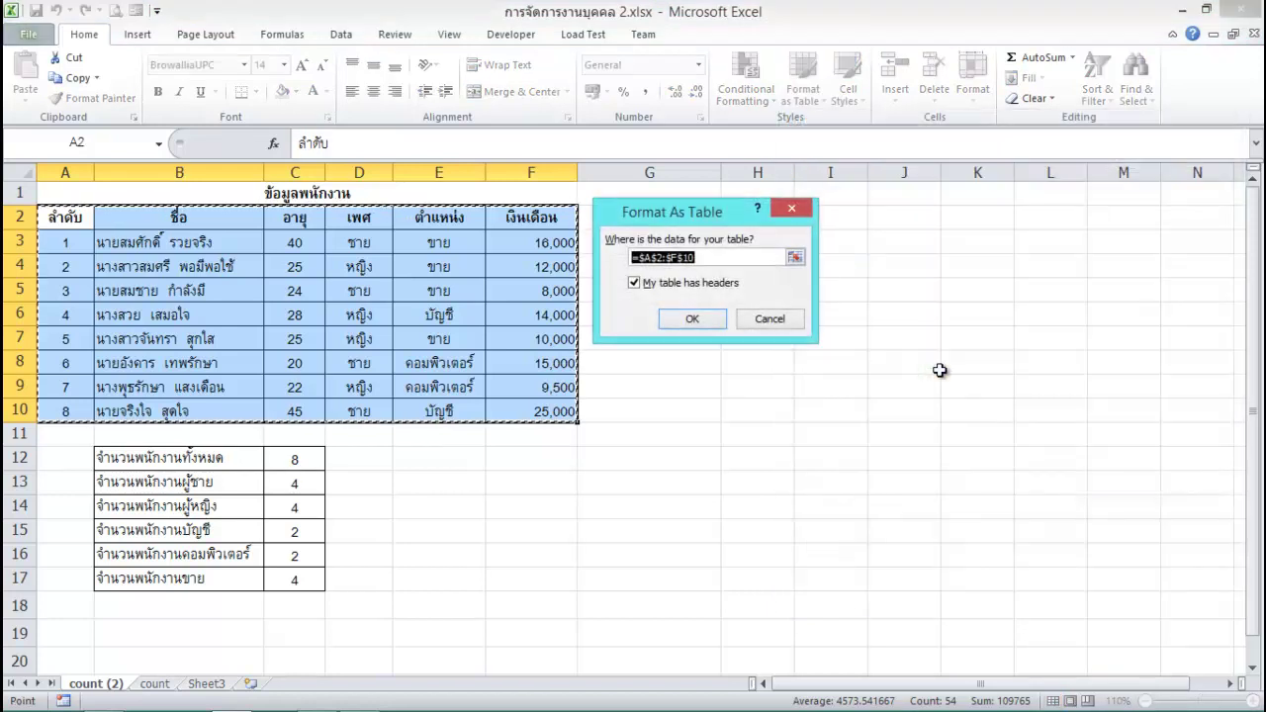
left_click(637, 281)
left_click(637, 281)
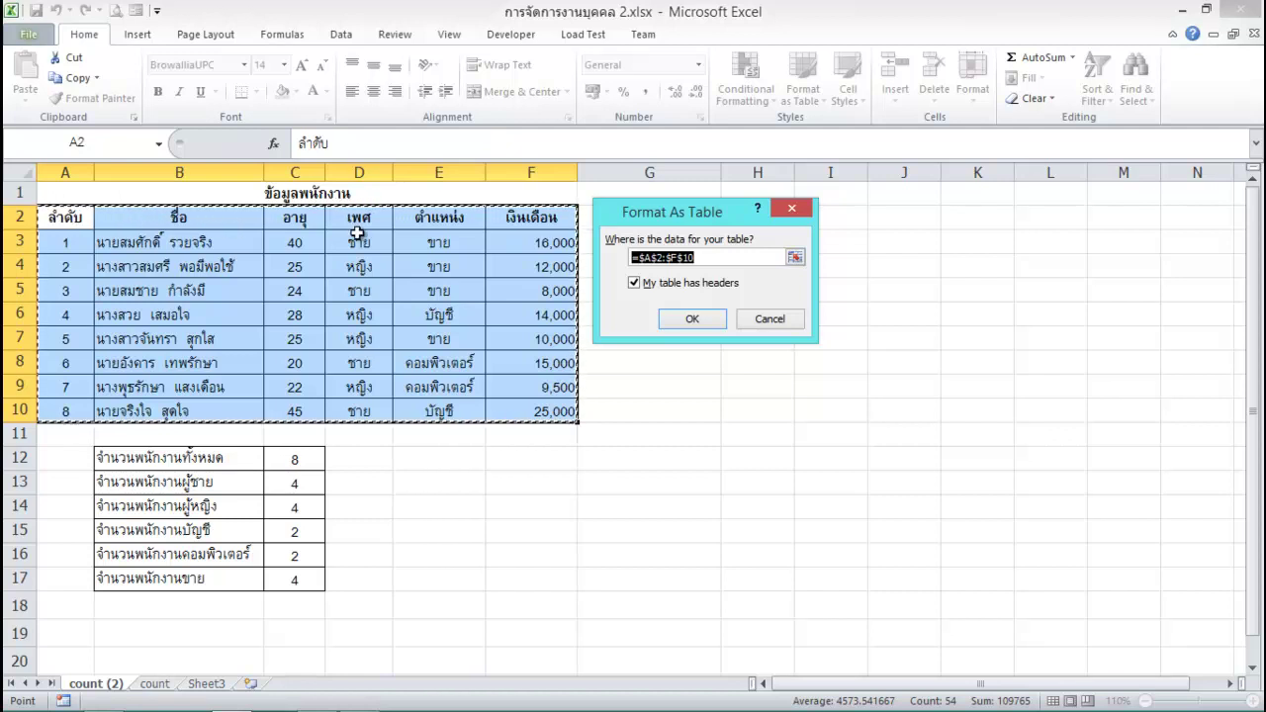
left_click(692, 320)
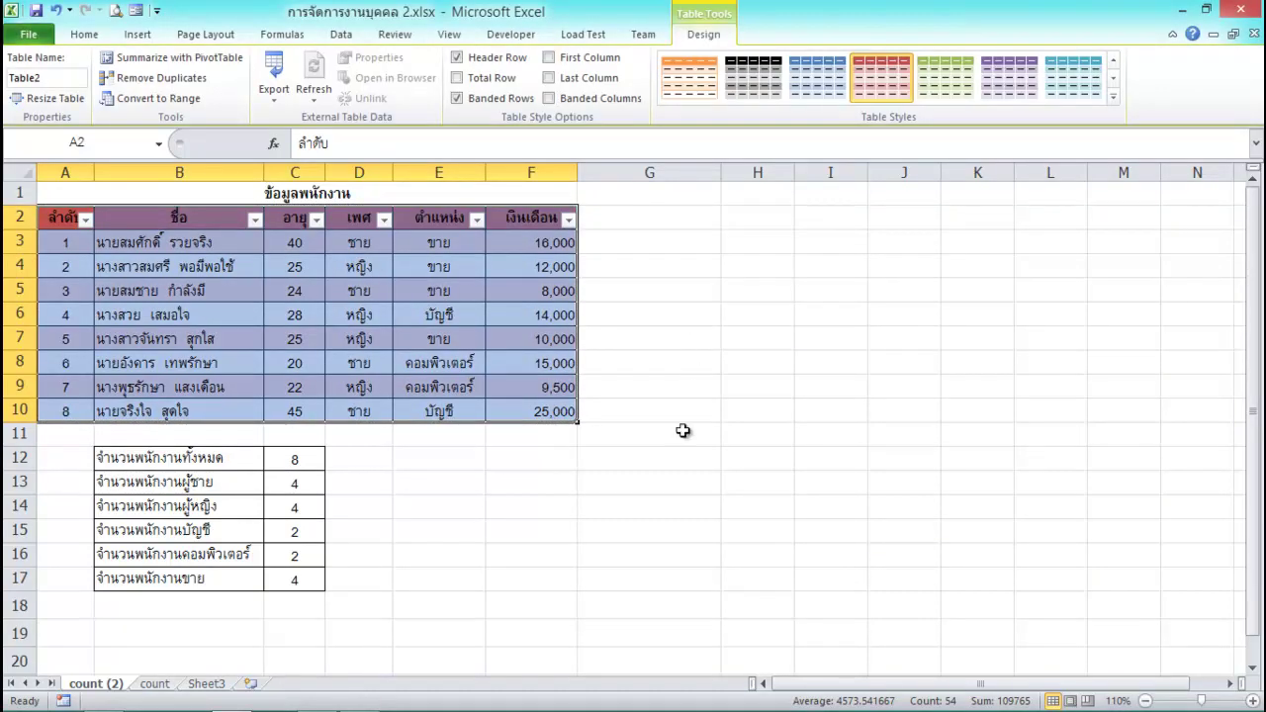
left_click(545, 523)
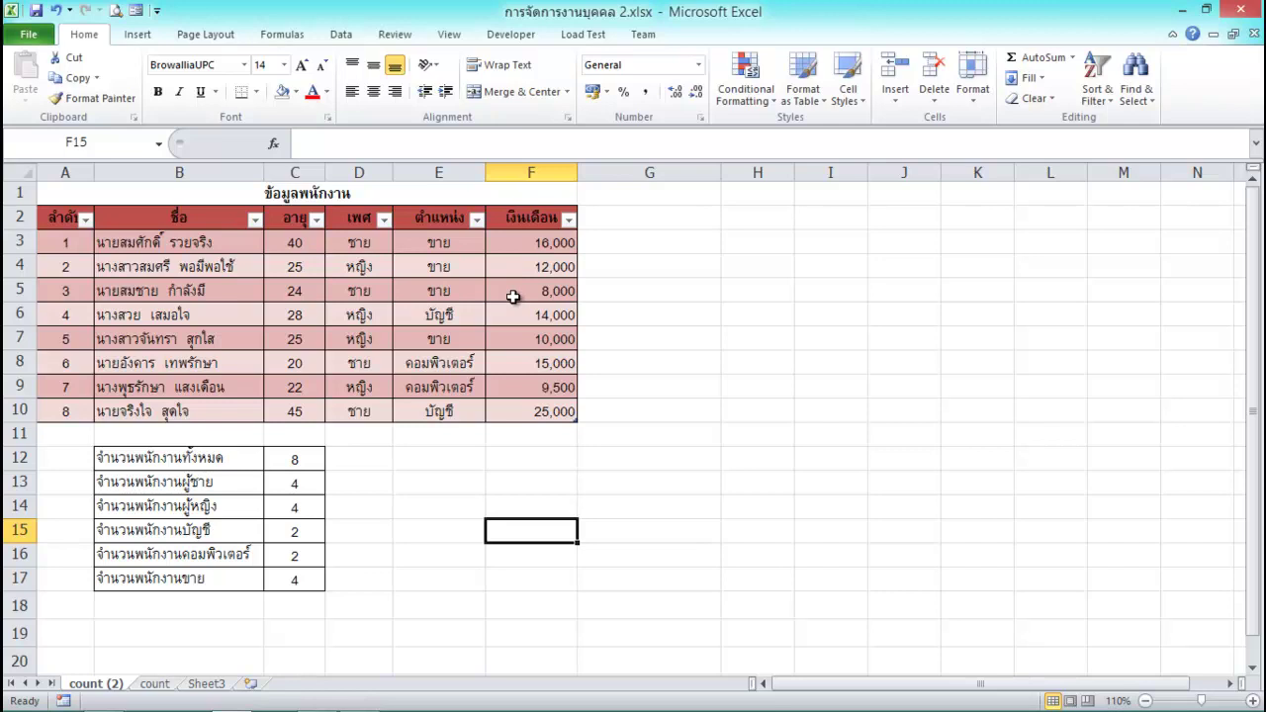
Filter the table's เพศ column to show only ชาย.
left_click(384, 220)
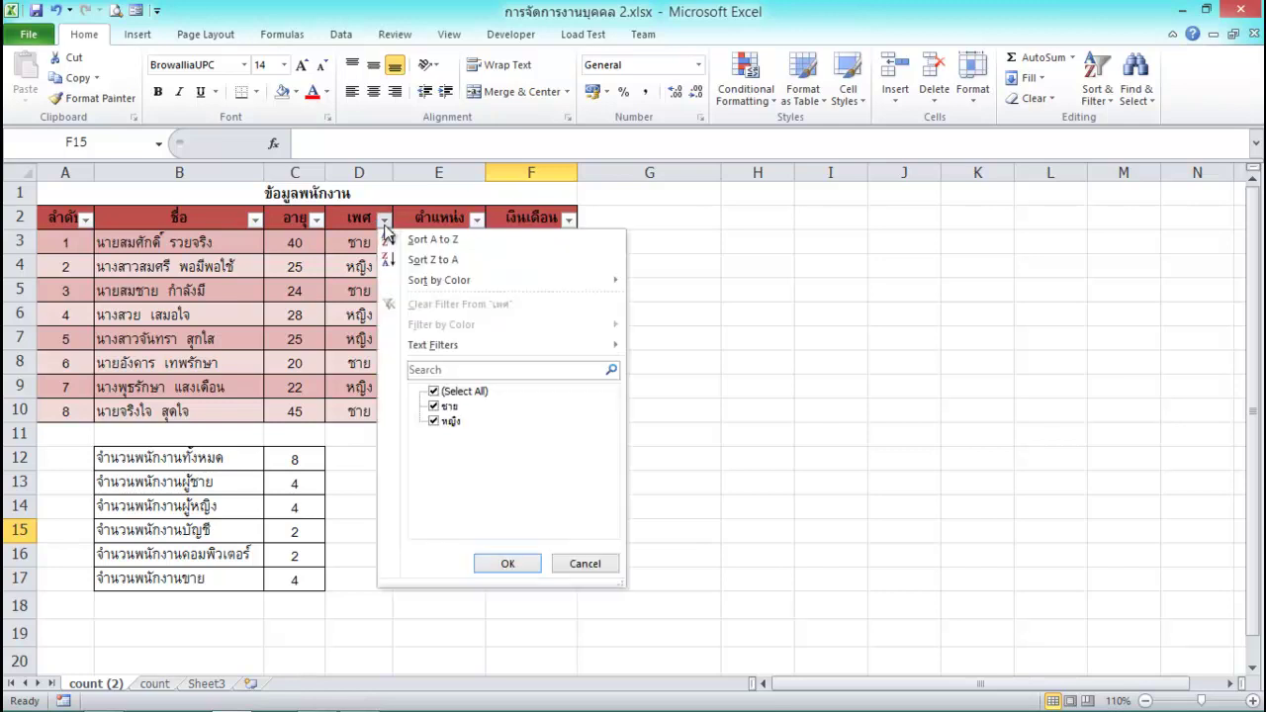
left_click(433, 421)
left_click(508, 565)
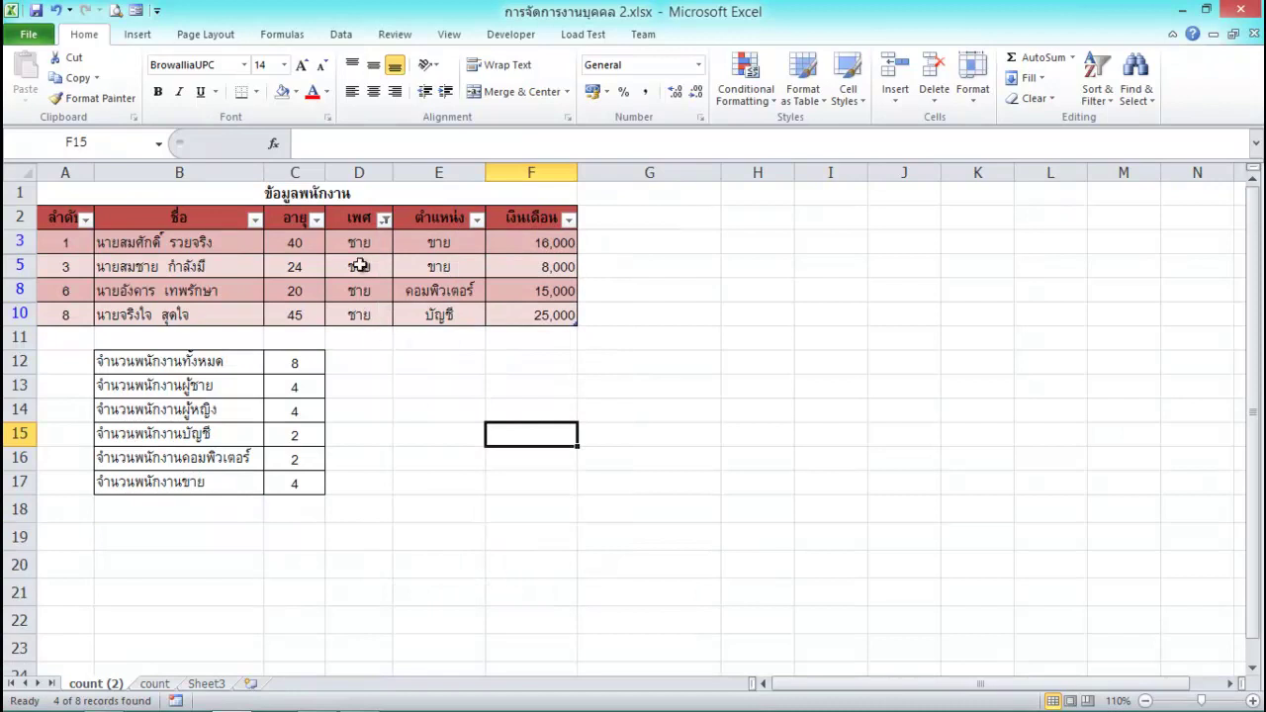
Filter the เงินเดือน column to exclude 15,000 and 16,000, keeping 8,000 and 25,000.
left_click(569, 219)
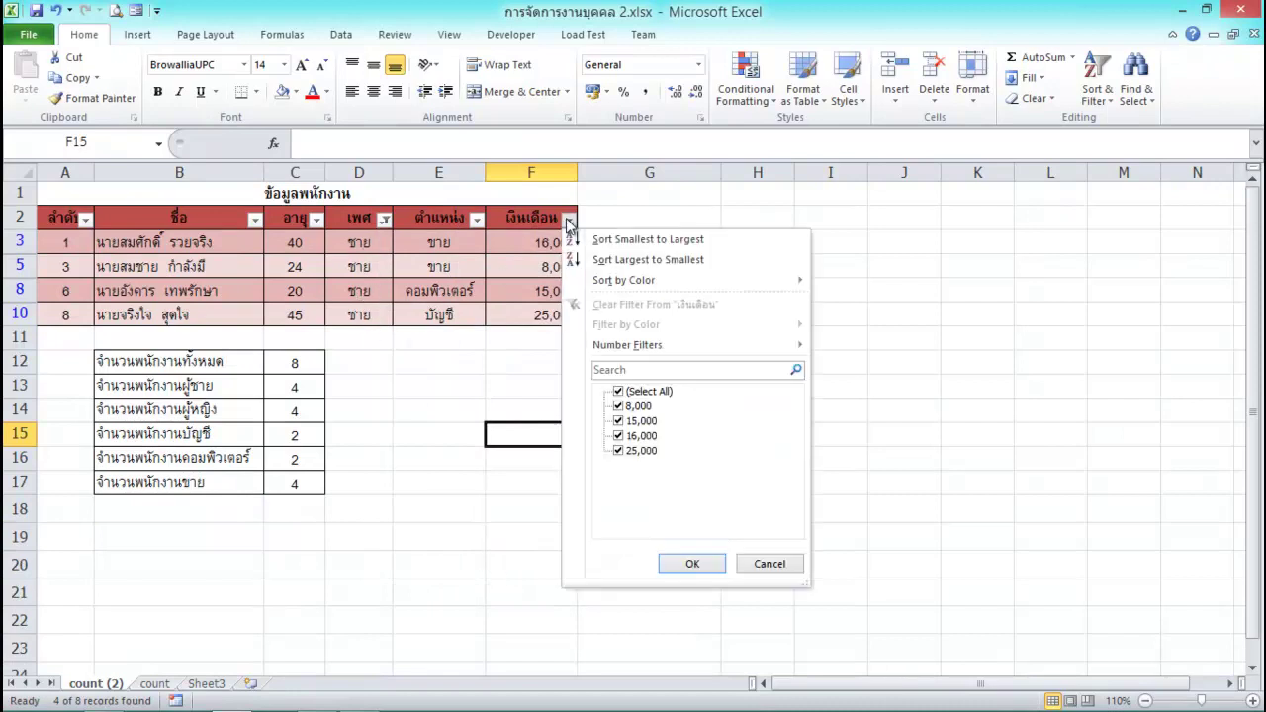
left_click(643, 436)
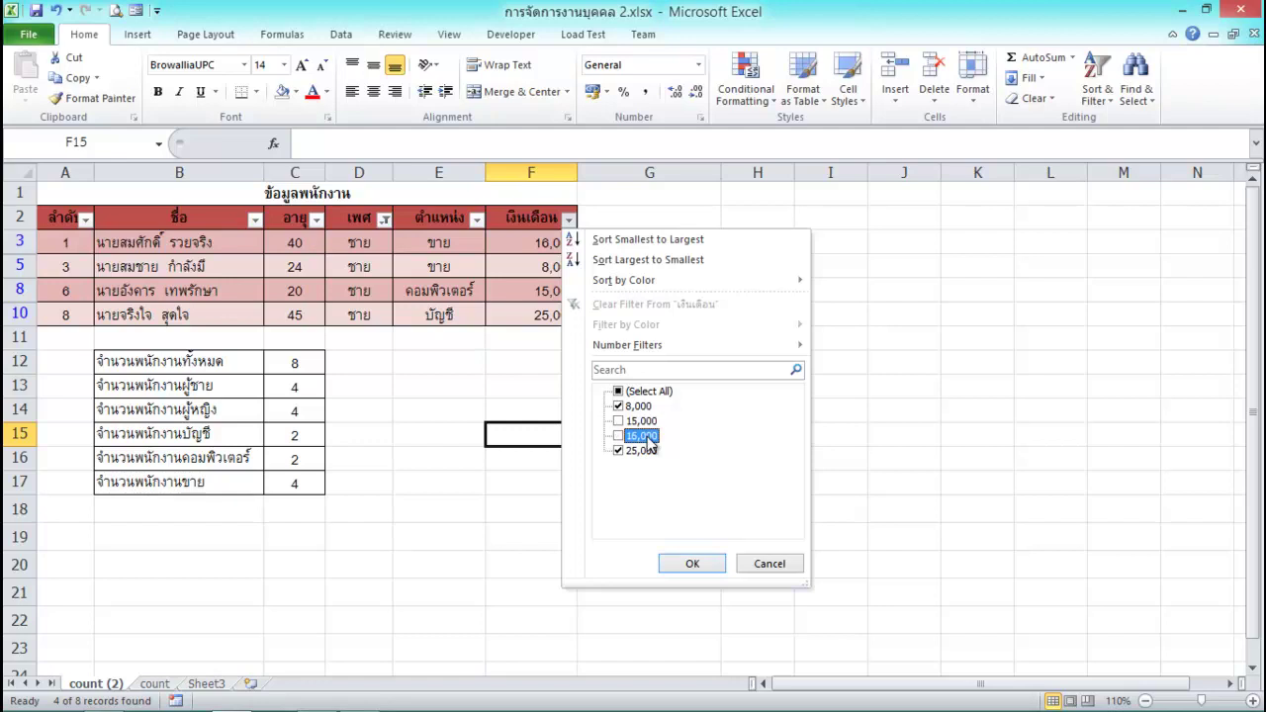
left_click(692, 564)
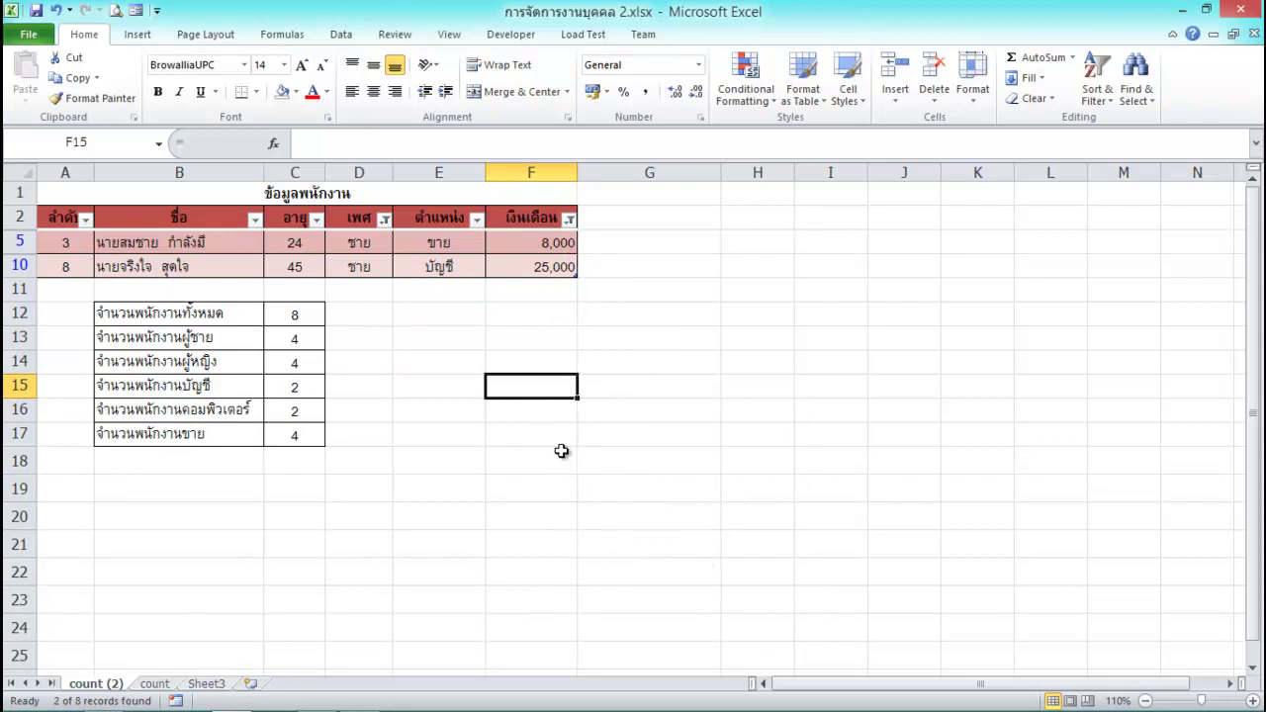
mouse_move(406, 708)
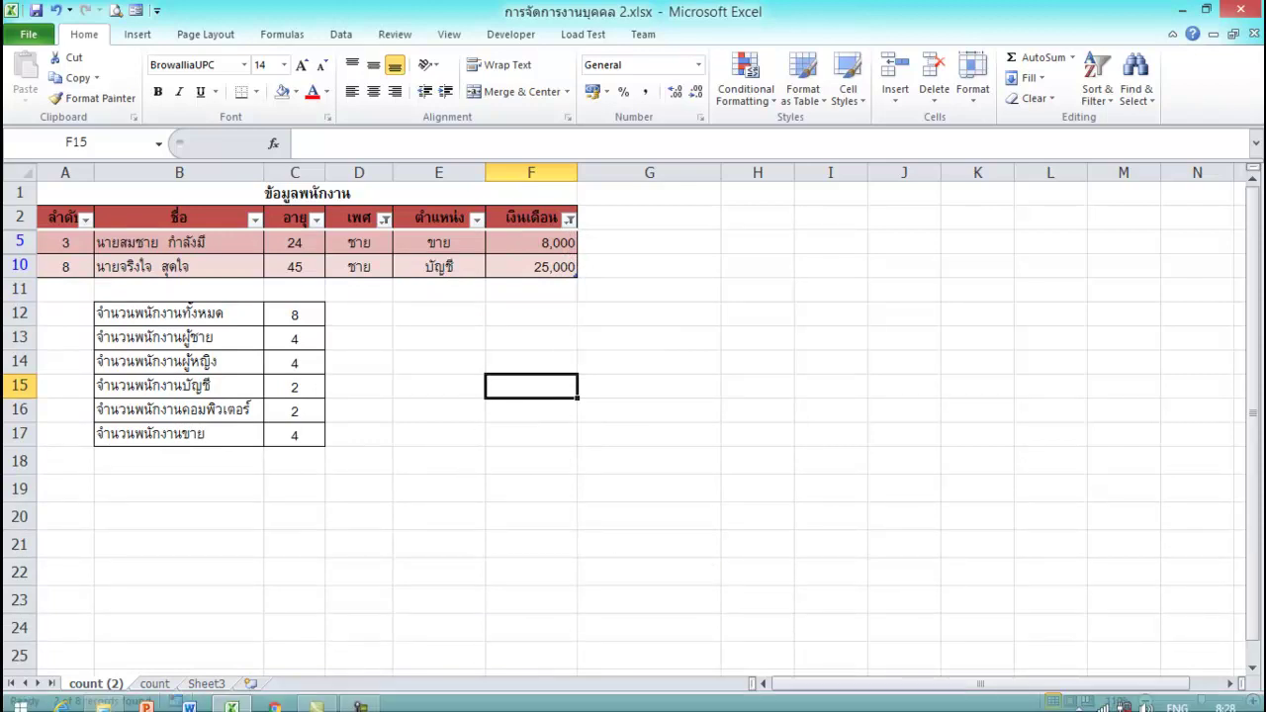
left_click(360, 700)
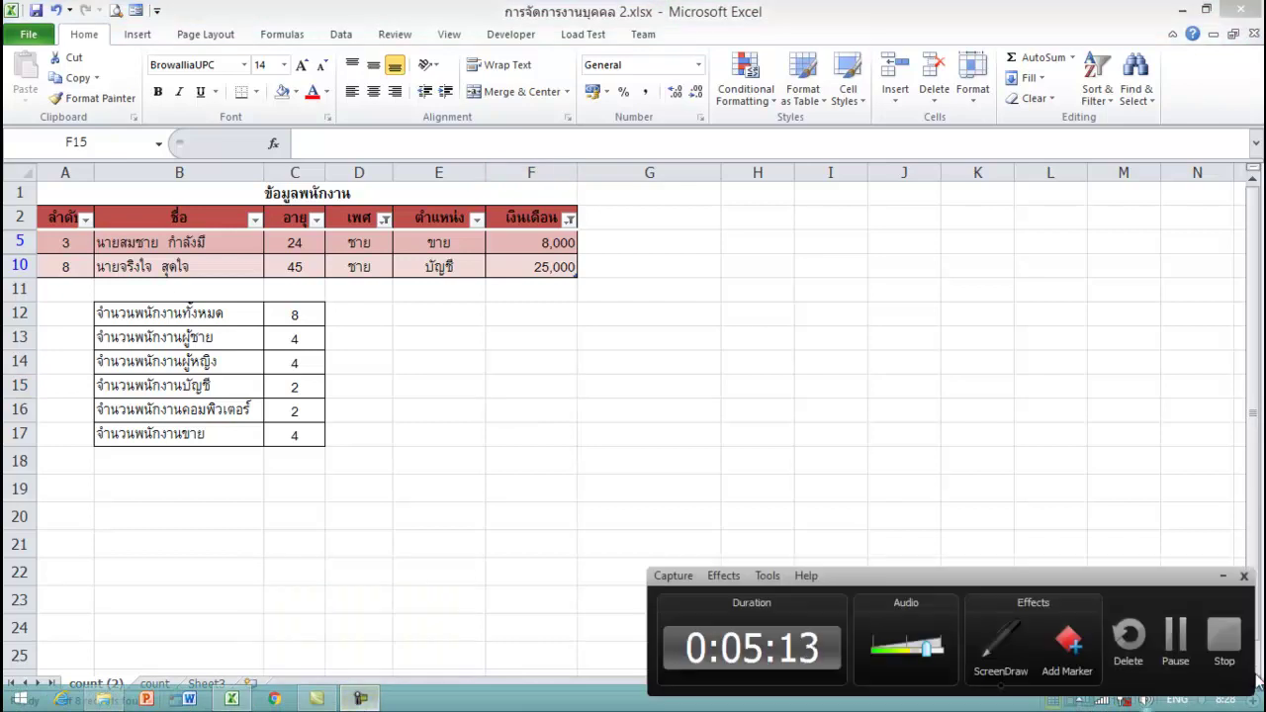